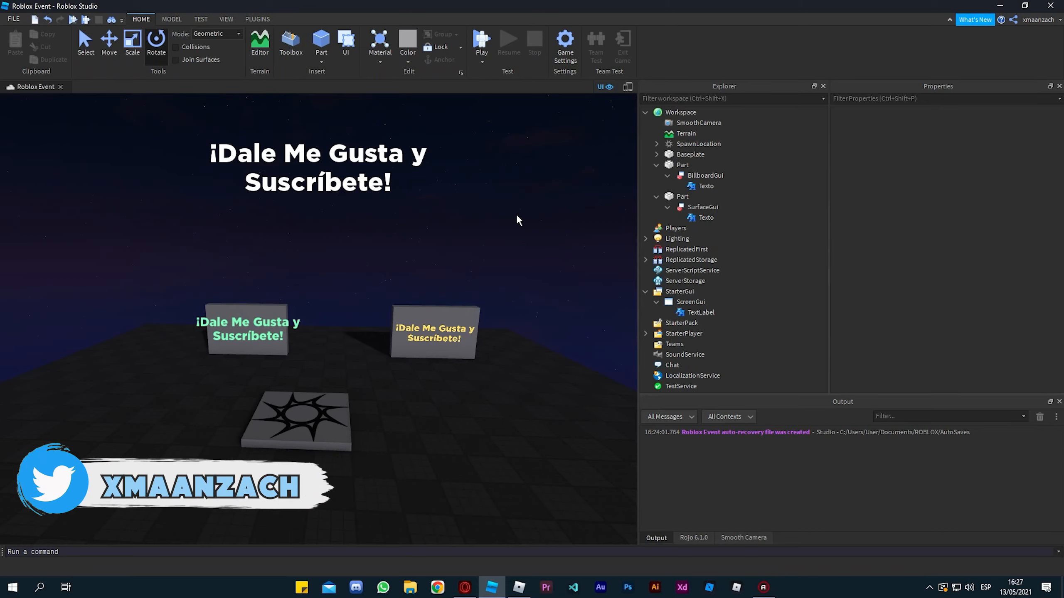
Examine the ScreenGui with its TextLabel and the BillboardGui text, viewing the parts from several distances and angles.
click(687, 302)
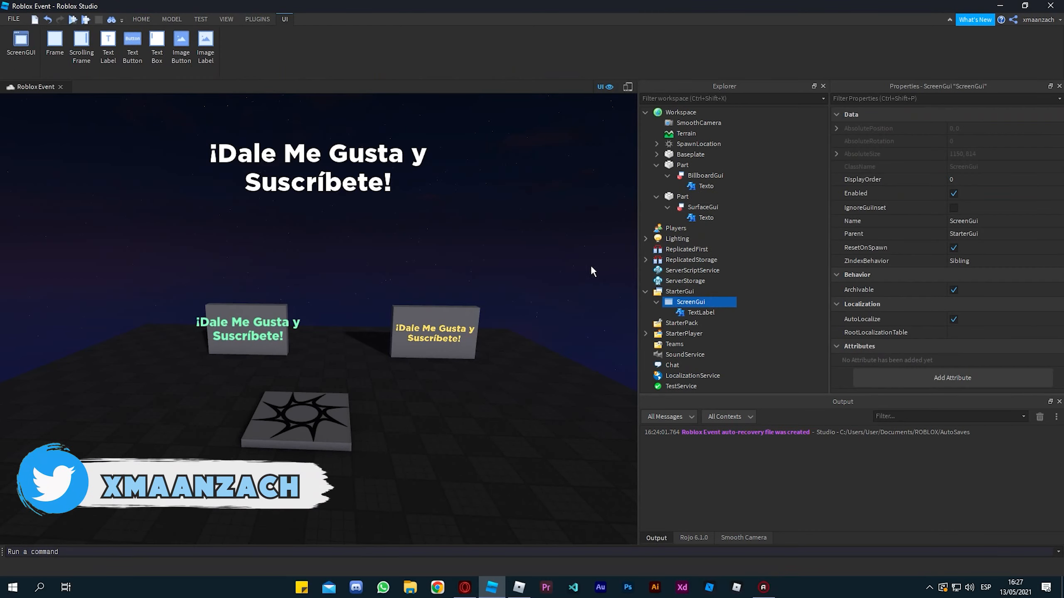
click(700, 313)
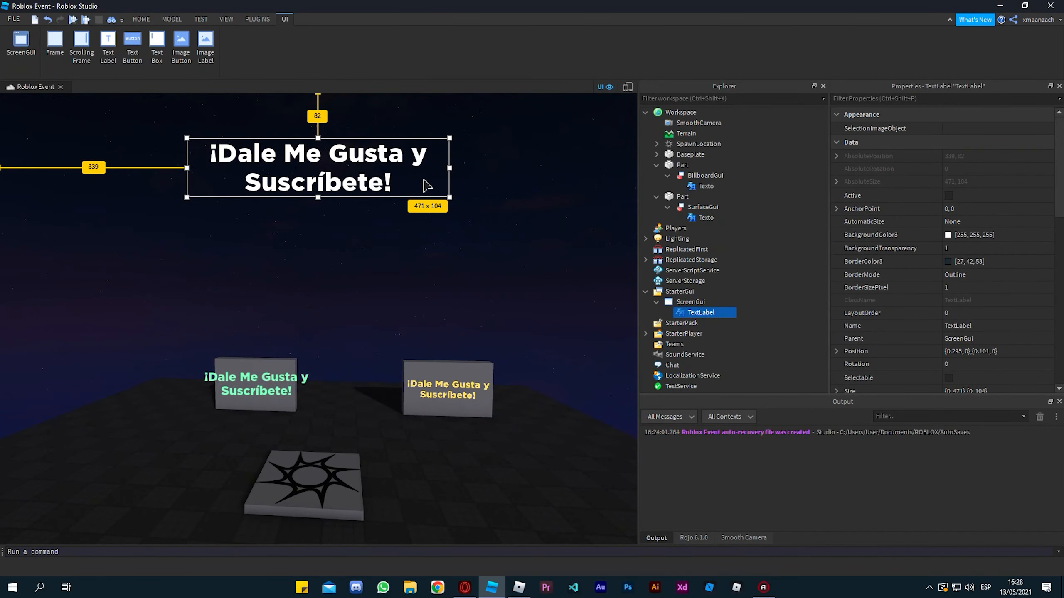
click(705, 176)
key(f)
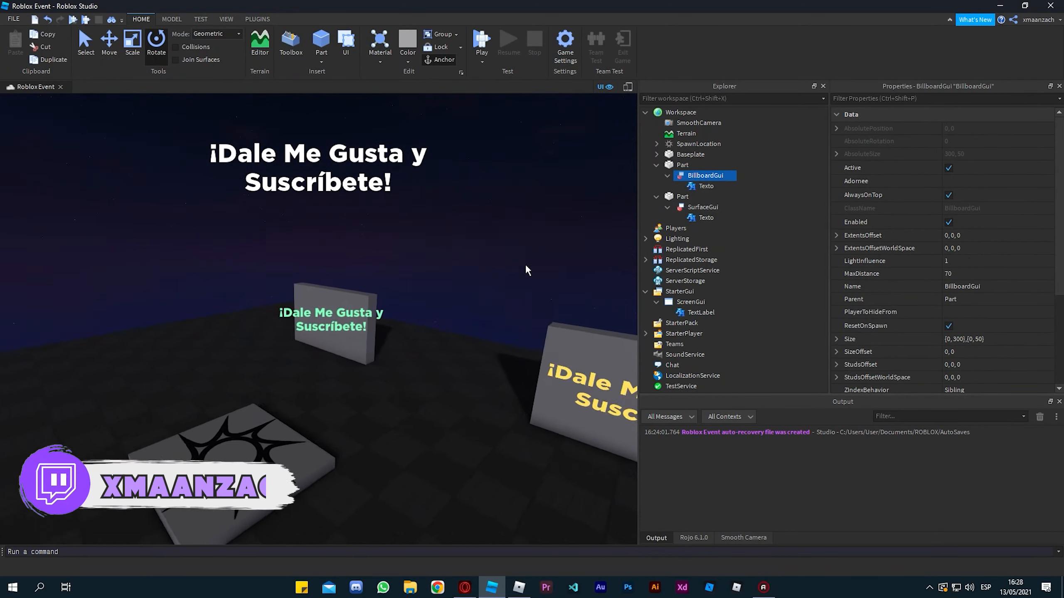
key(d)
right_drag(526, 265, 543, 278)
key(s)
key(w)
key(a)
key(d)
key(a)
key(d)
key(a)
key(s)
key(s)
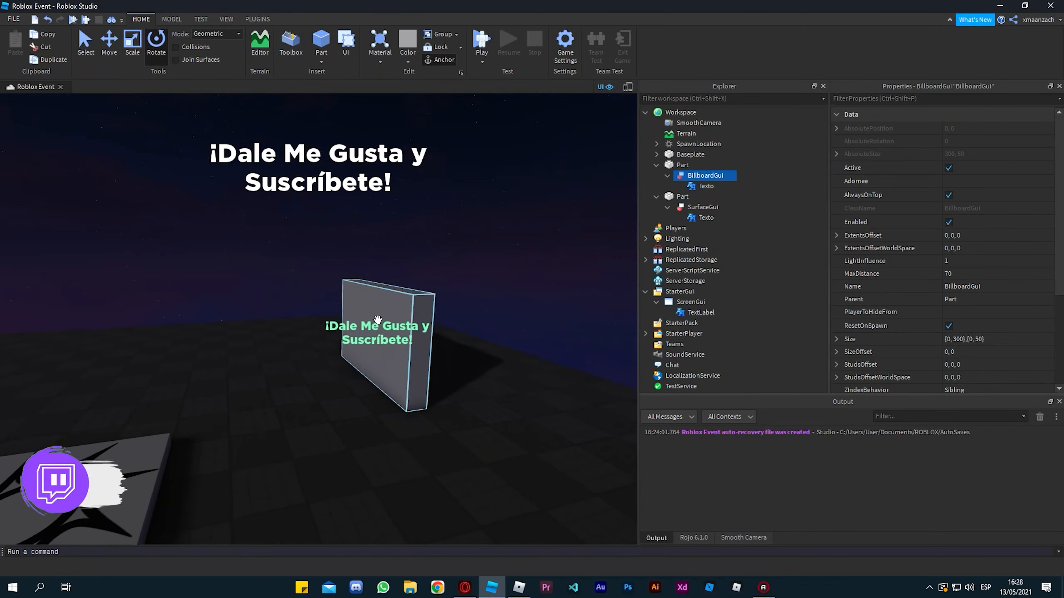
key(w)
key(s)
right_drag(411, 344, 410, 343)
key(a)
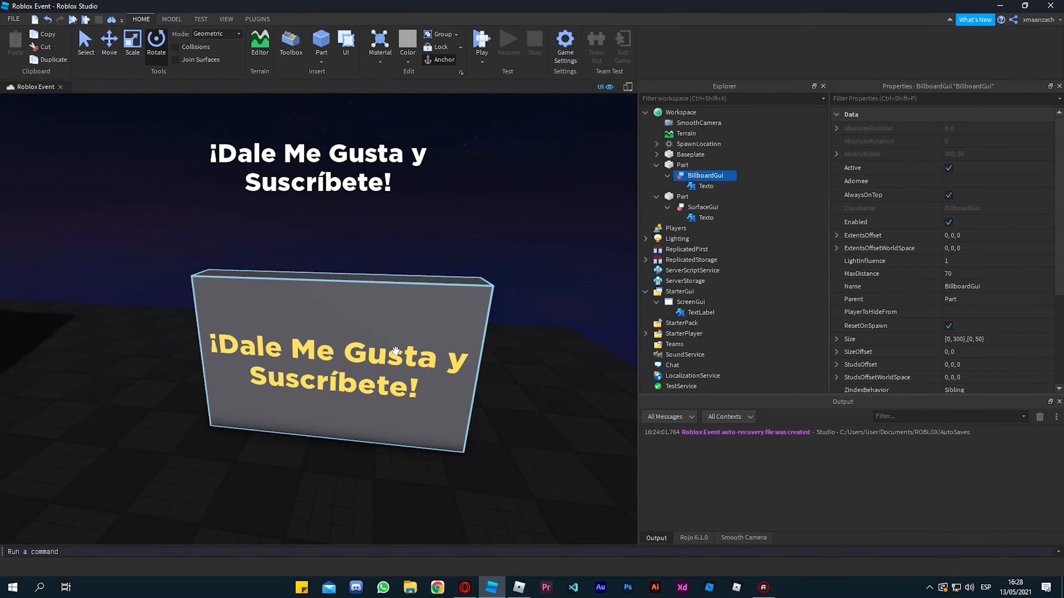
Examine the SurfaceGui text on the second part, then collapse both Part entries in the Workspace tree.
click(723, 207)
right_drag(516, 263, 513, 263)
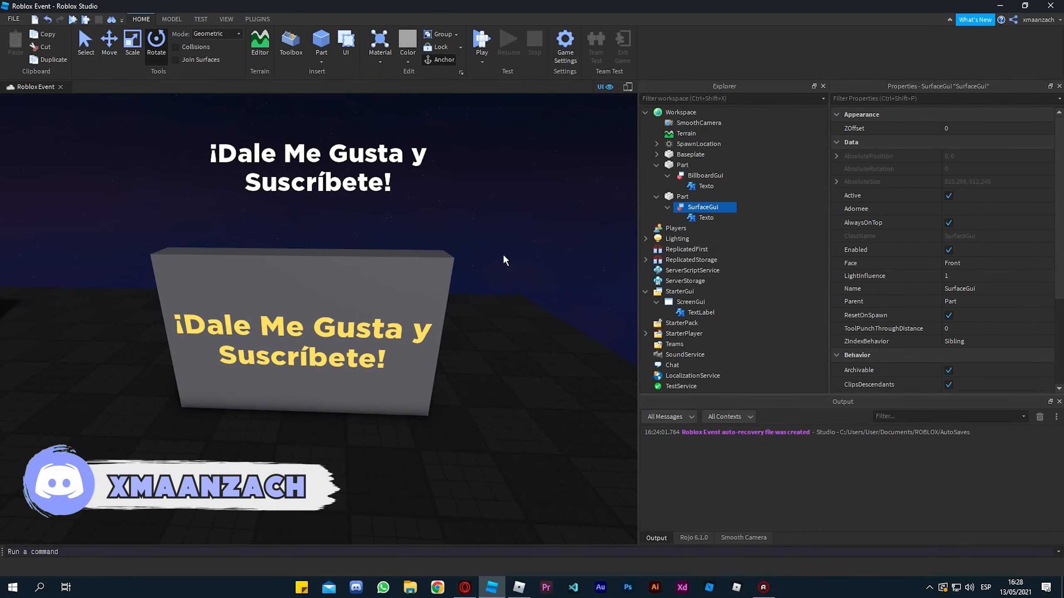
scroll(495, 251, down, 5)
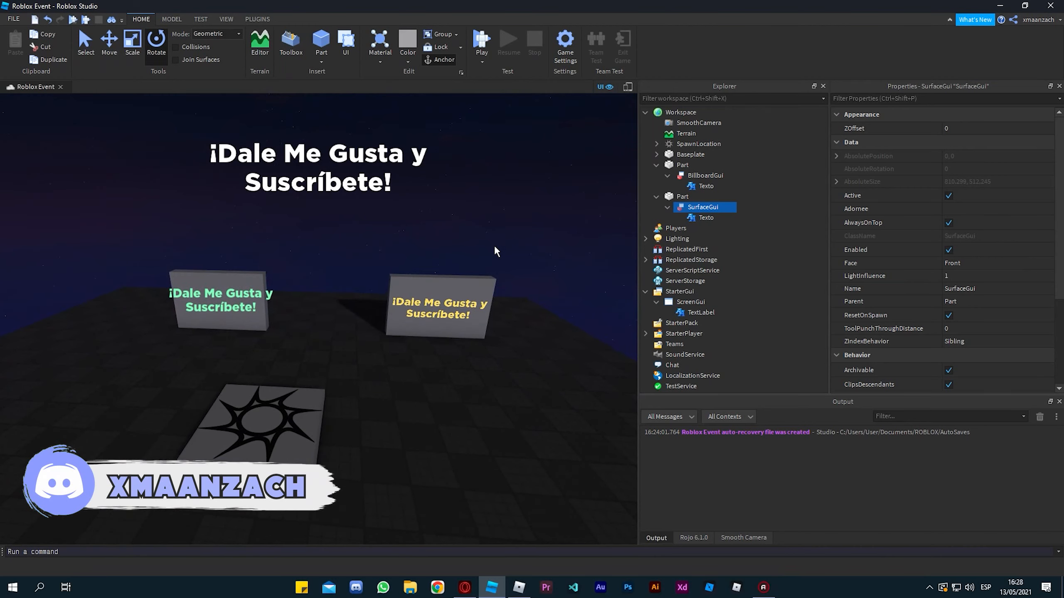
mouse_move(679, 302)
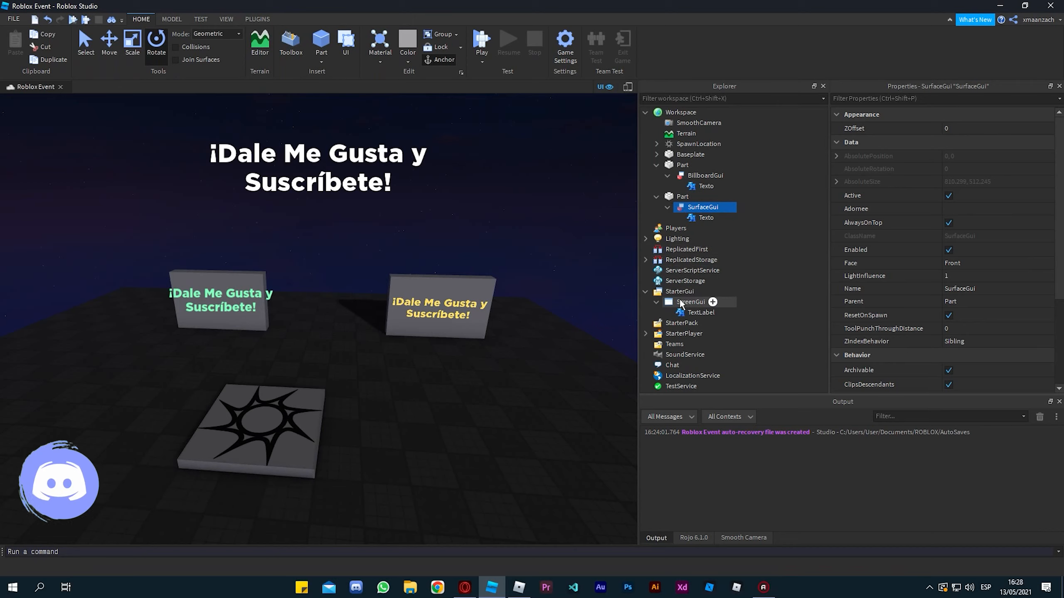
click(656, 196)
click(656, 164)
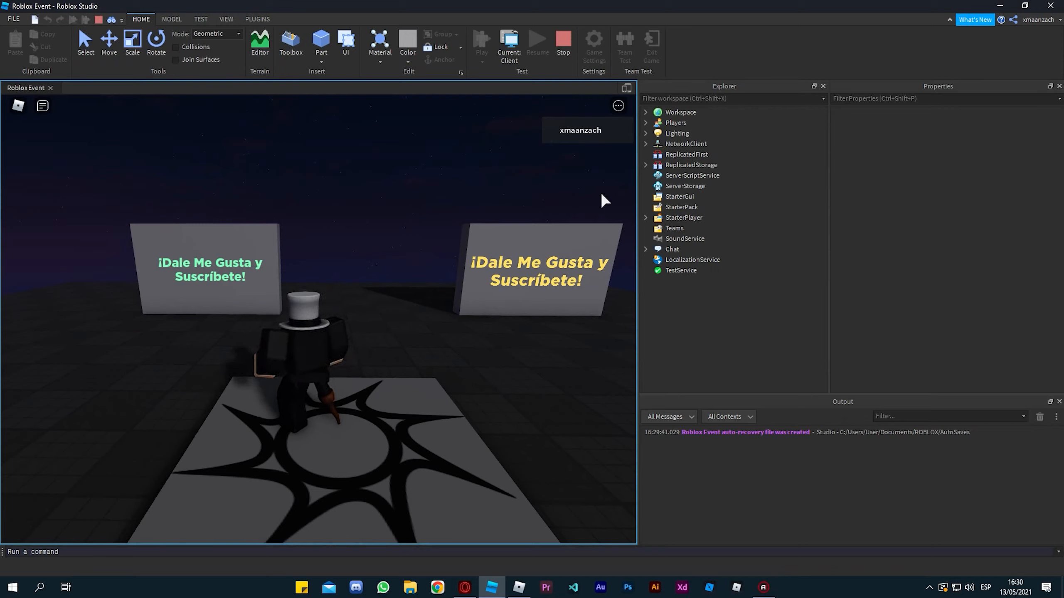
Expand the Players service in the running play test.
click(647, 123)
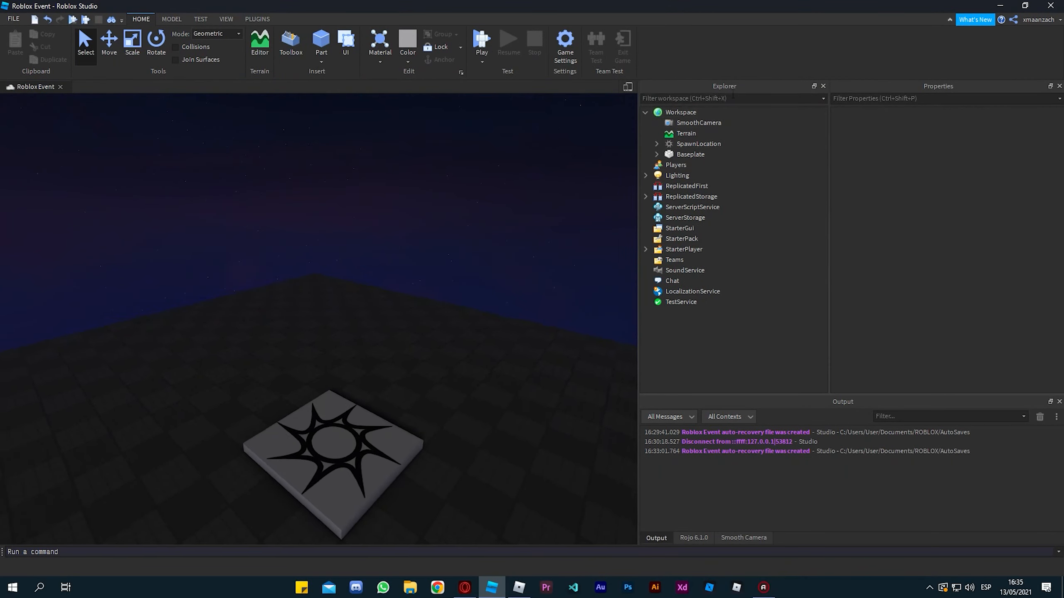
drag(693, 344, 695, 82)
Insert a ScreenGui into StarterGui.
click(671, 188)
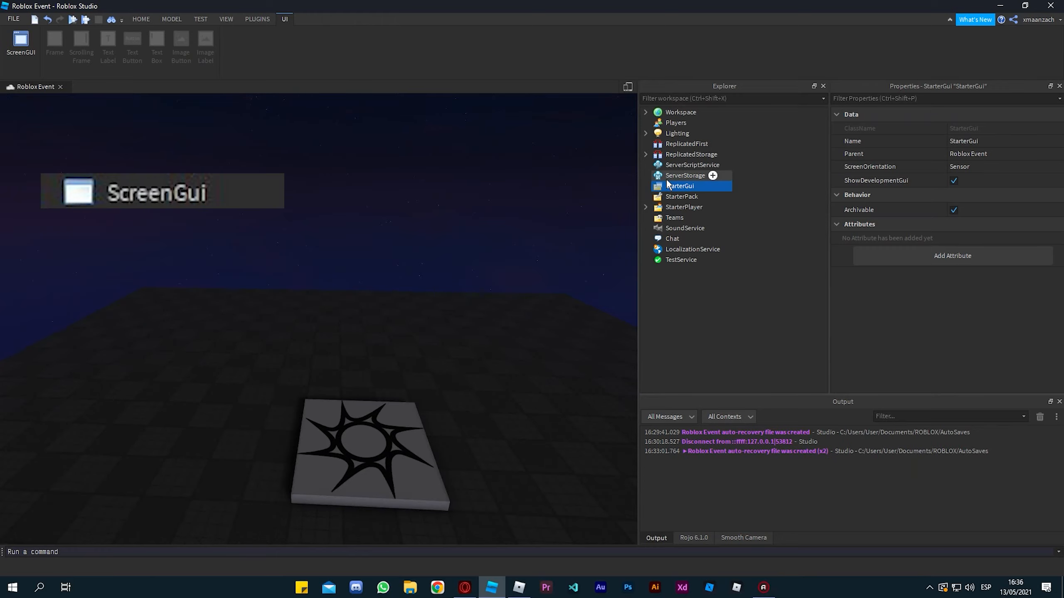
click(701, 186)
click(708, 237)
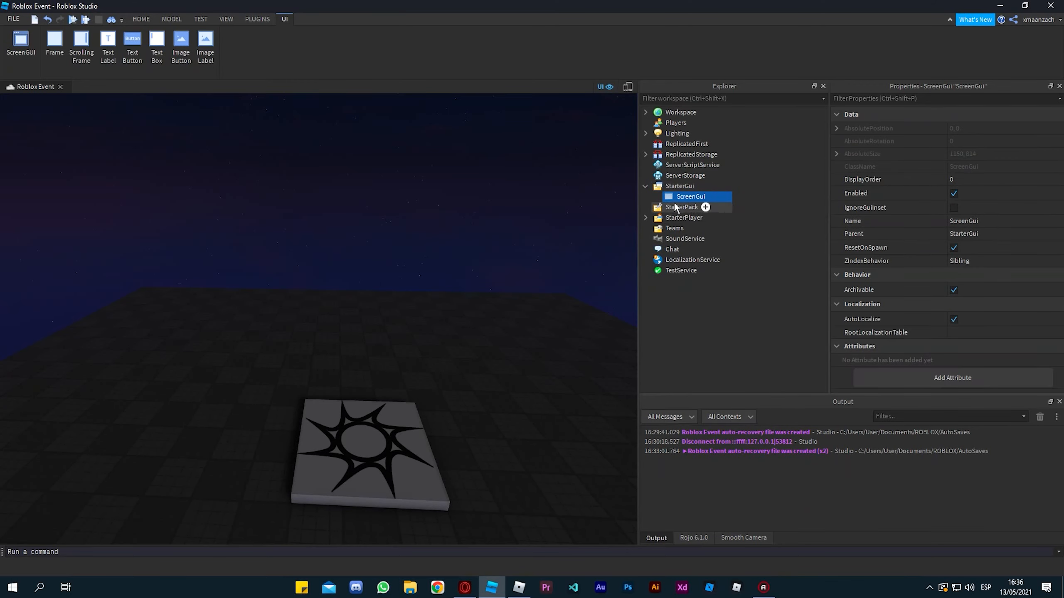
Add a Frame to the ScreenGui, enlarge it to about 262 x 248 pixels and place it over the spawn location.
click(712, 197)
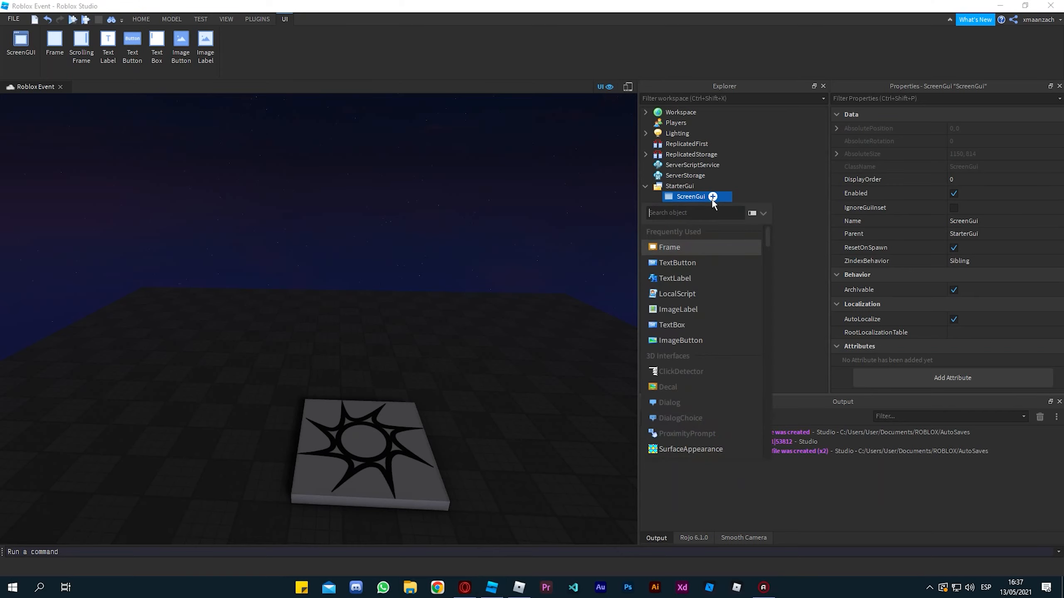
click(672, 245)
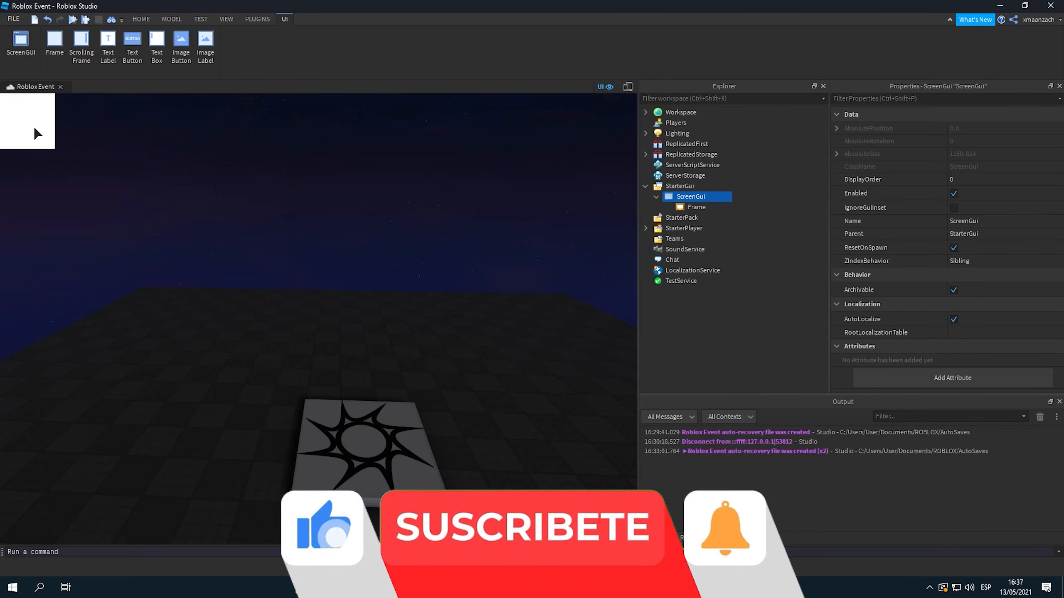
drag(37, 132, 303, 313)
drag(322, 273, 412, 187)
drag(378, 215, 398, 308)
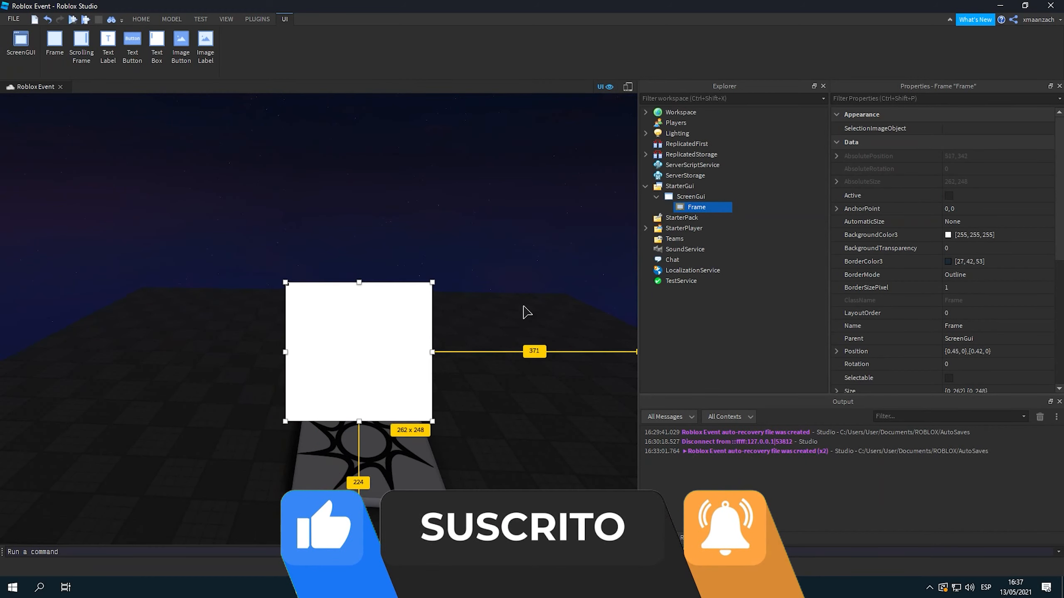
Check how the Frame sits on the screen while the camera turns, and view the properties of its parent ScreenGui.
mouse_move(687, 207)
mouse_down()
mouse_move(712, 196)
mouse_move(690, 200)
mouse_move(681, 188)
mouse_up()
click(259, 270)
right_drag(259, 270, 268, 273)
drag(672, 208, 687, 199)
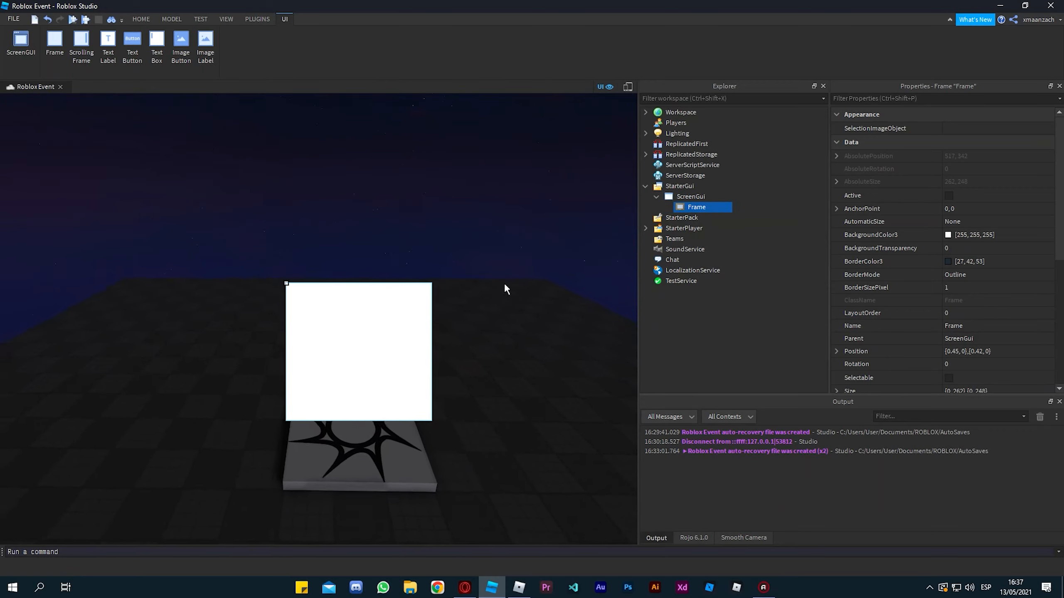
click(695, 197)
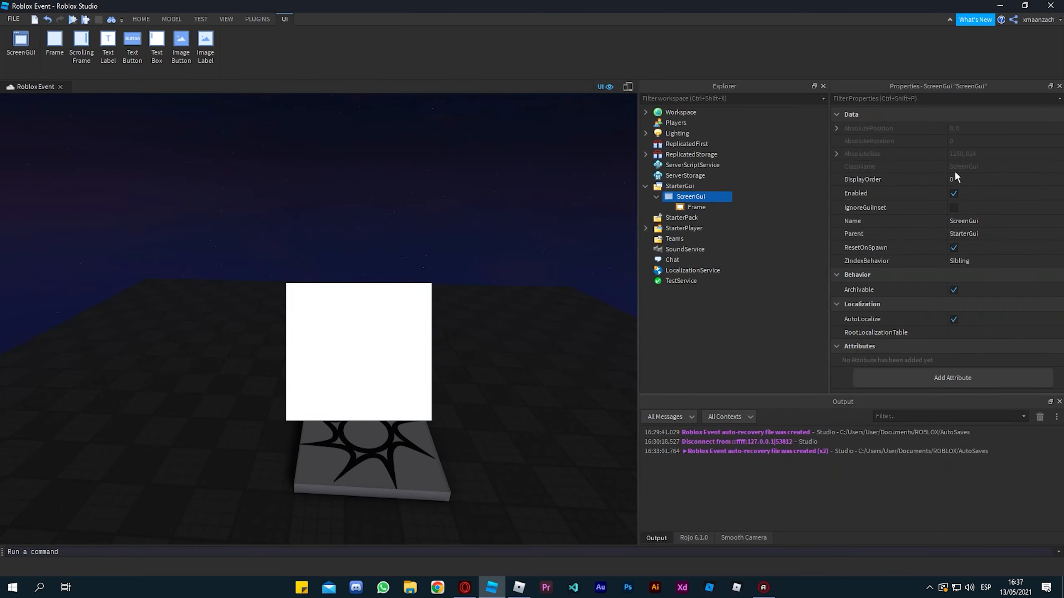
Move the Frame to the upper-left area of the game view and deselect it.
click(697, 207)
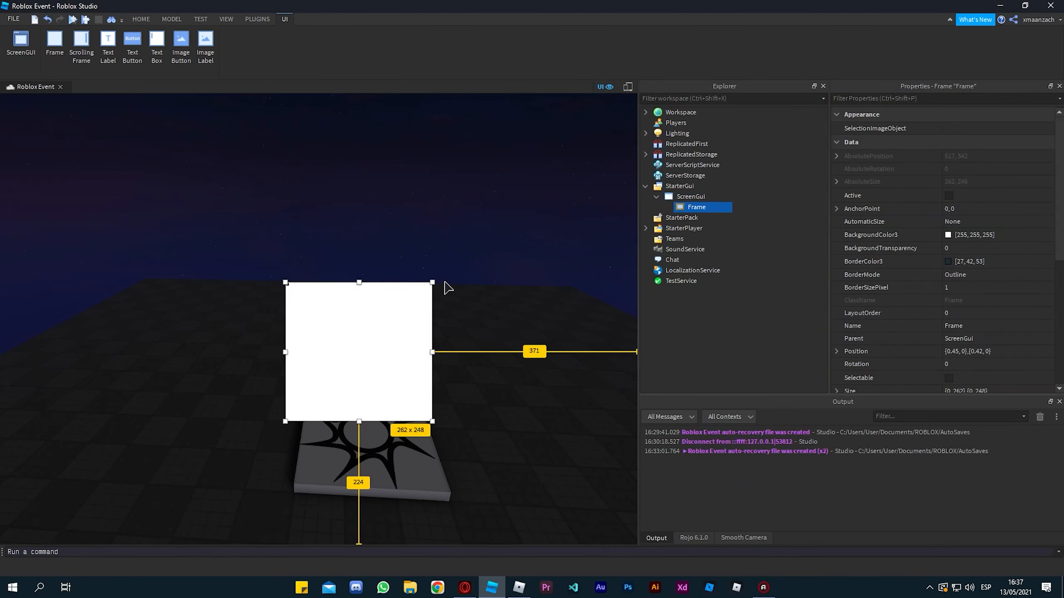
drag(415, 310, 140, 170)
click(356, 179)
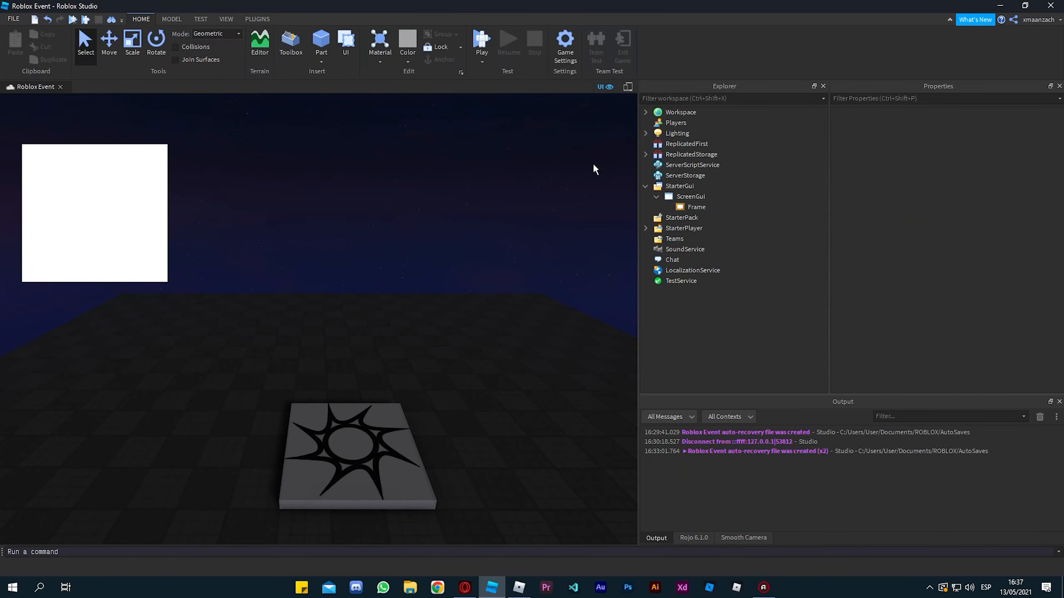
Add a TextLabel and a TextButton to the ScreenGui and place them side by side, with the label between the Frame and the button.
click(712, 197)
click(716, 197)
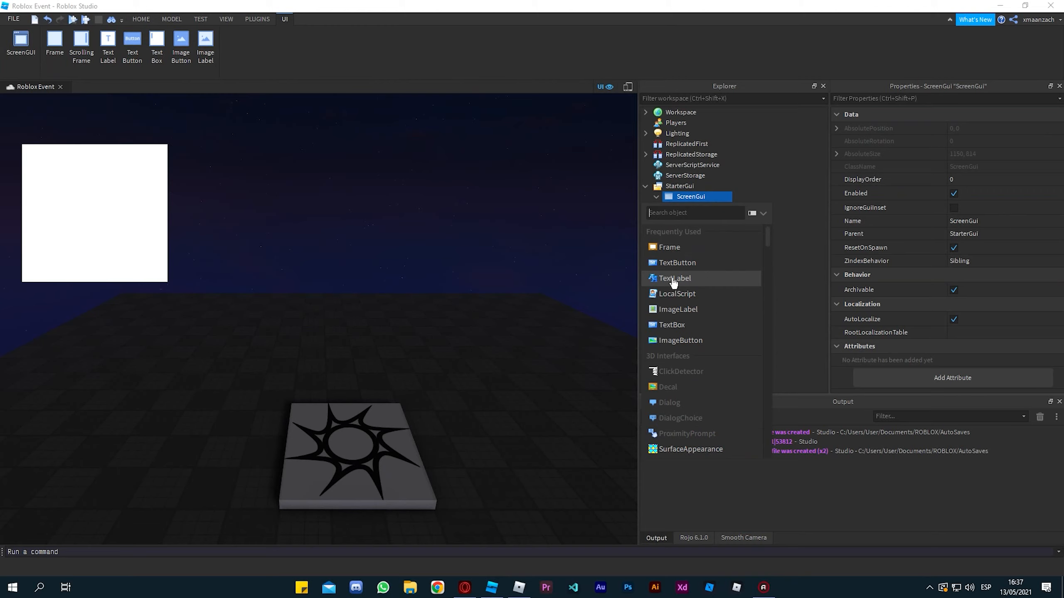
click(681, 278)
click(713, 197)
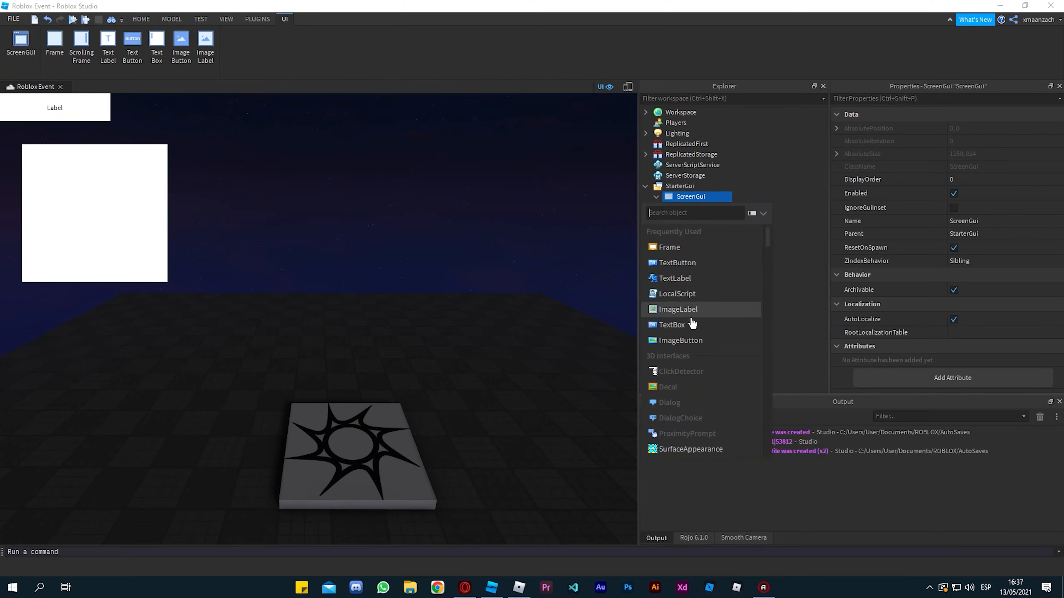
click(677, 263)
drag(58, 120, 454, 193)
drag(63, 120, 303, 187)
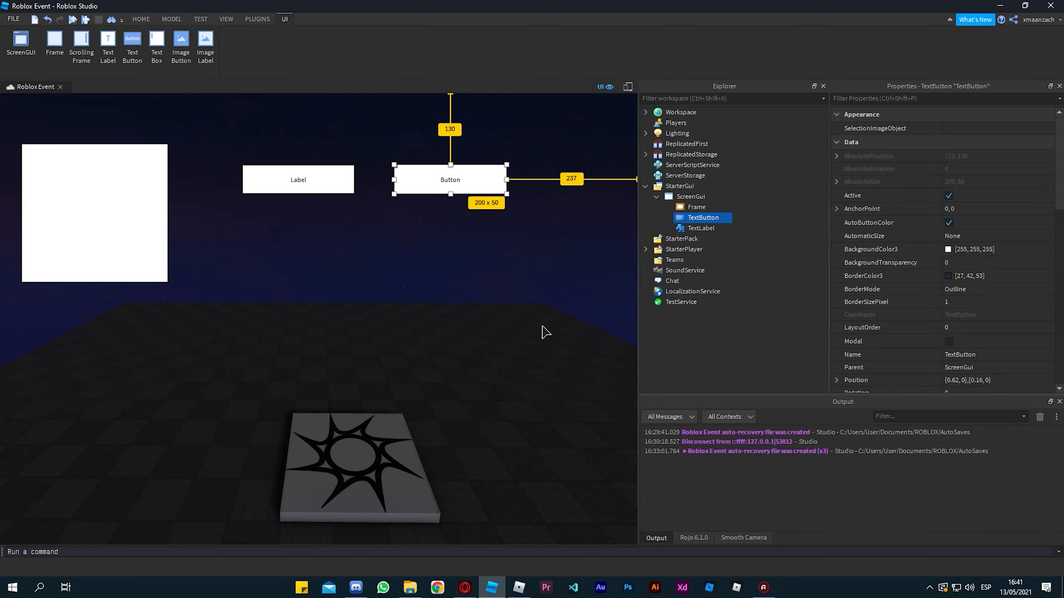
Add a TextBox to the ScreenGui, place it directly below the TextButton and try entering "holadda" in it.
click(709, 196)
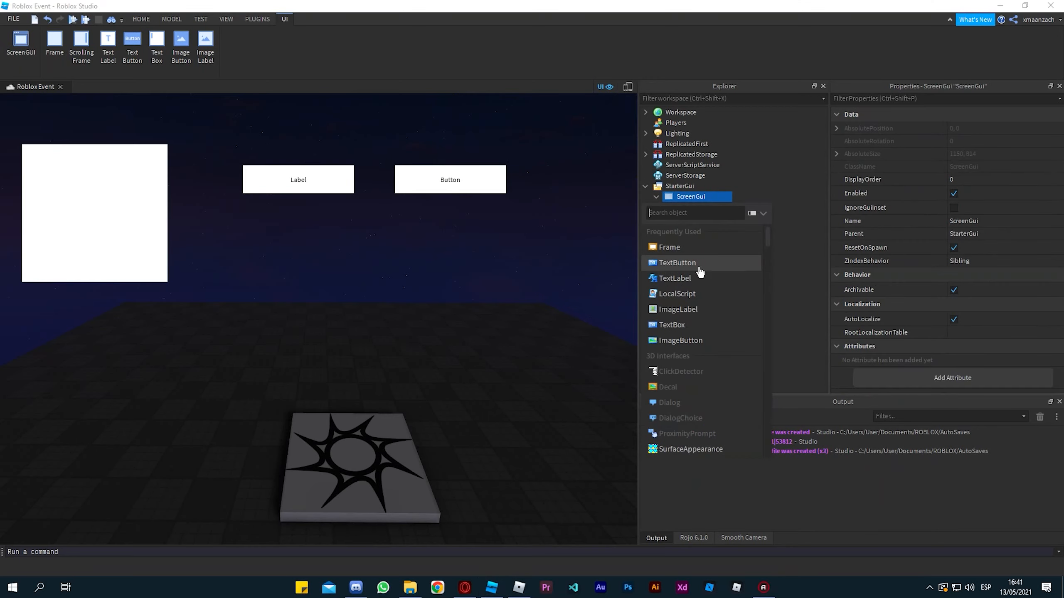
click(672, 325)
drag(85, 109, 481, 243)
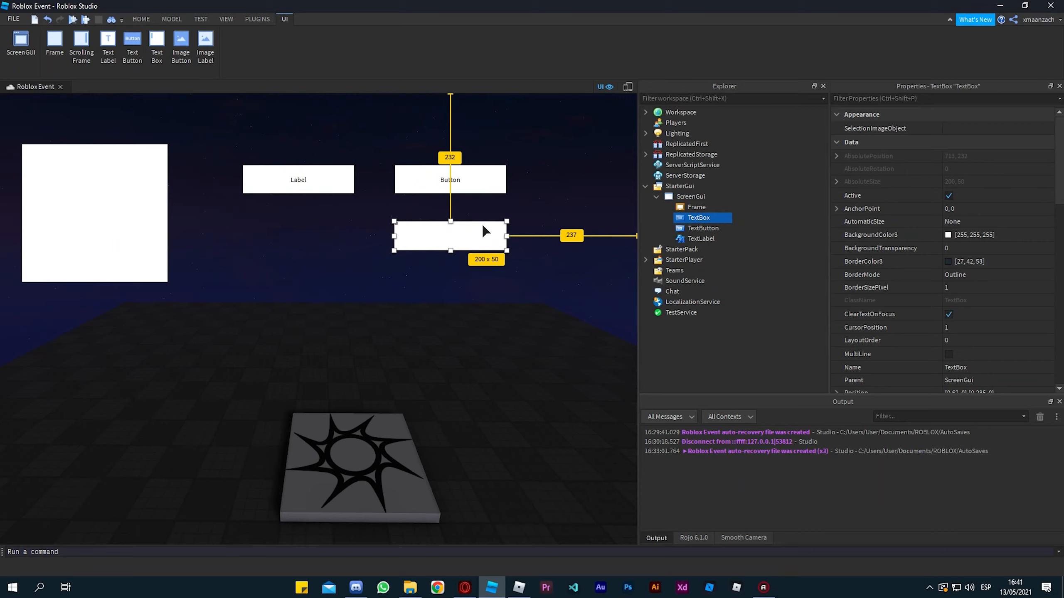
text(holadda)
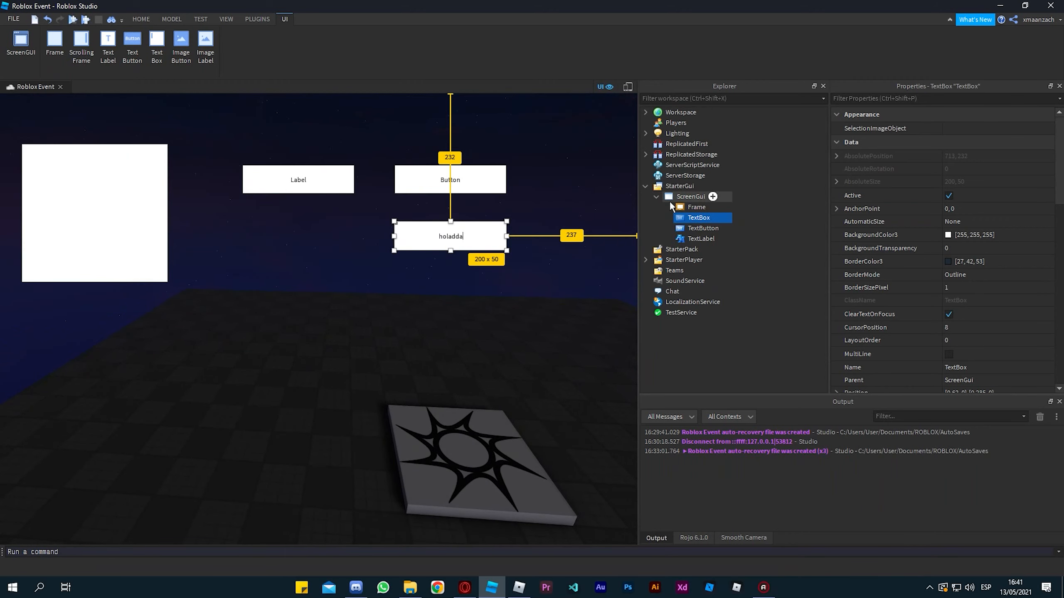
Add an ImageLabel and an ImageButton to the ScreenGui, place them side by side below the TextLabel, and select each to compare them.
click(712, 197)
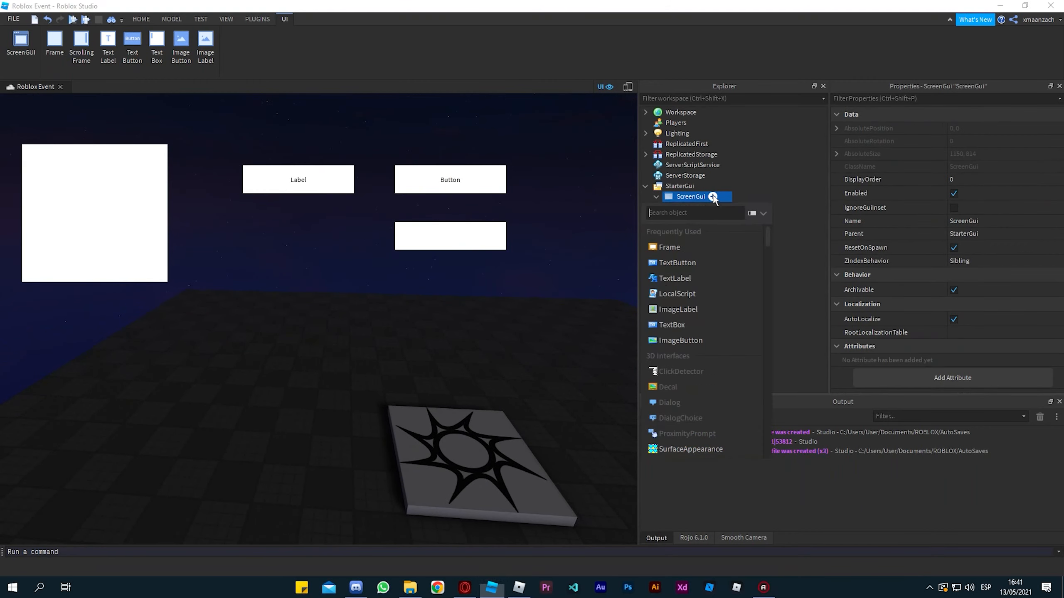
click(680, 309)
drag(24, 131, 222, 264)
click(731, 197)
click(721, 341)
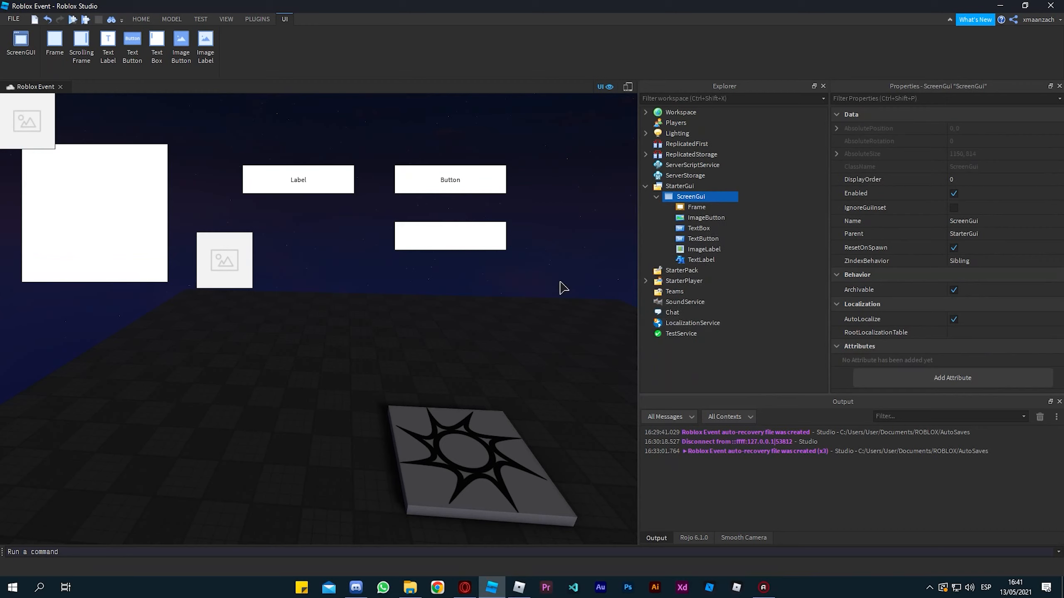
drag(29, 131, 328, 261)
click(242, 268)
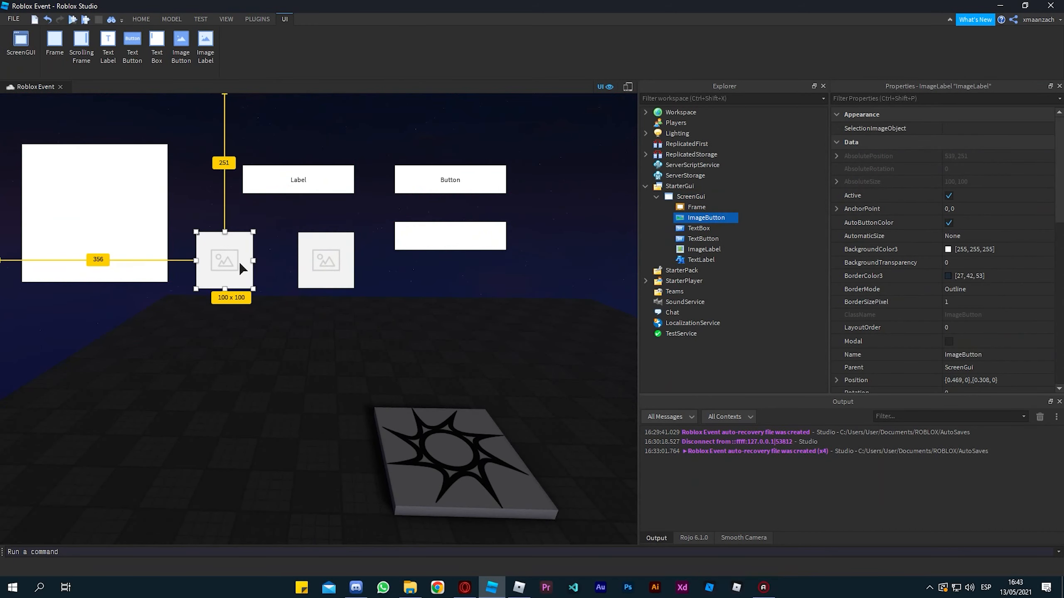
click(312, 264)
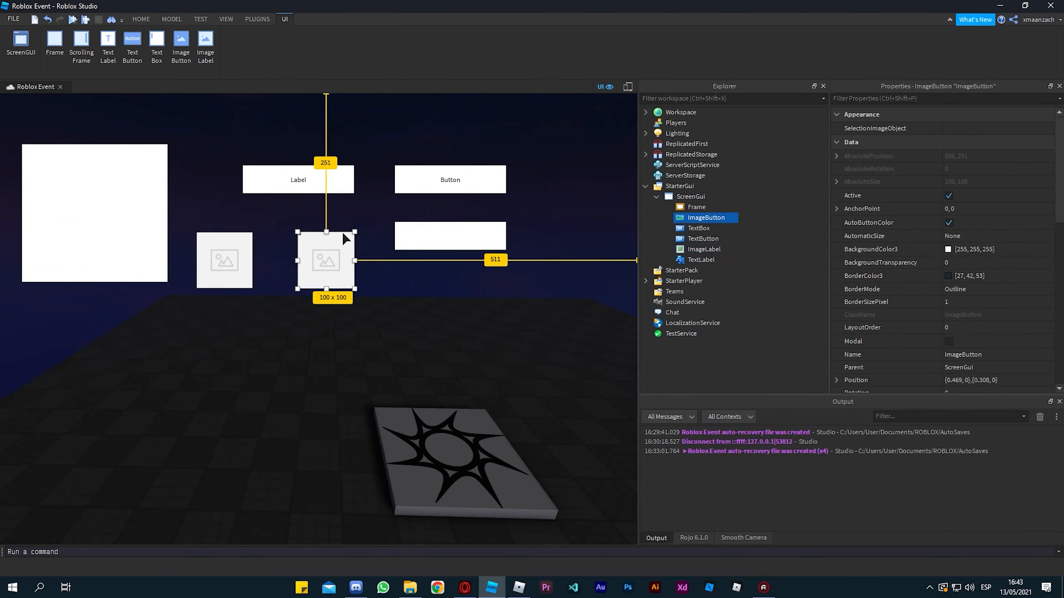
click(400, 217)
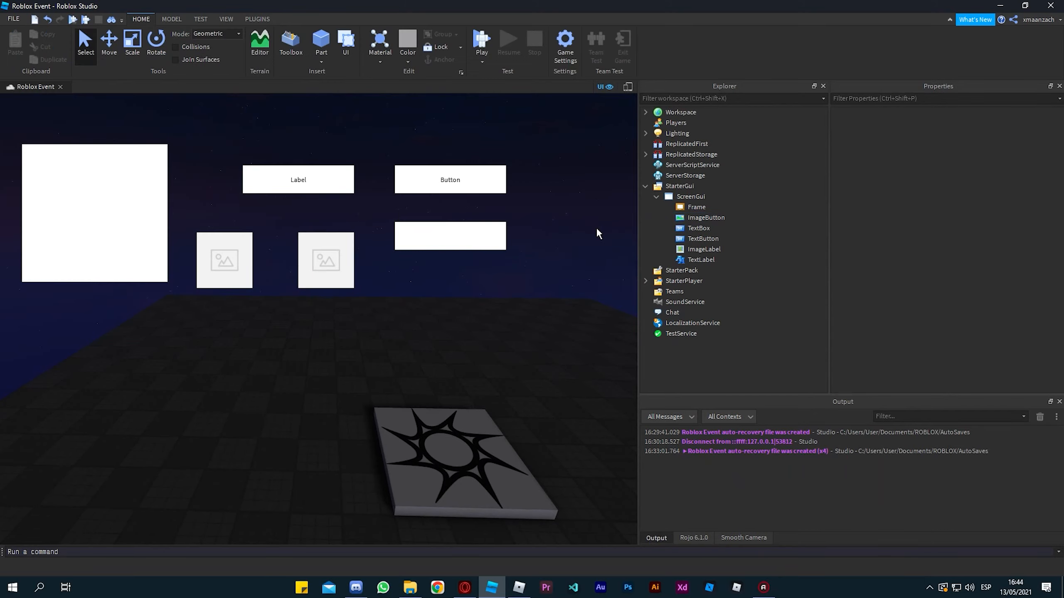
Add a ScrollingFrame to the ScreenGui, enlarge it to about 442 x 340 pixels and place it below the Frame.
click(691, 197)
click(729, 196)
text(sc)
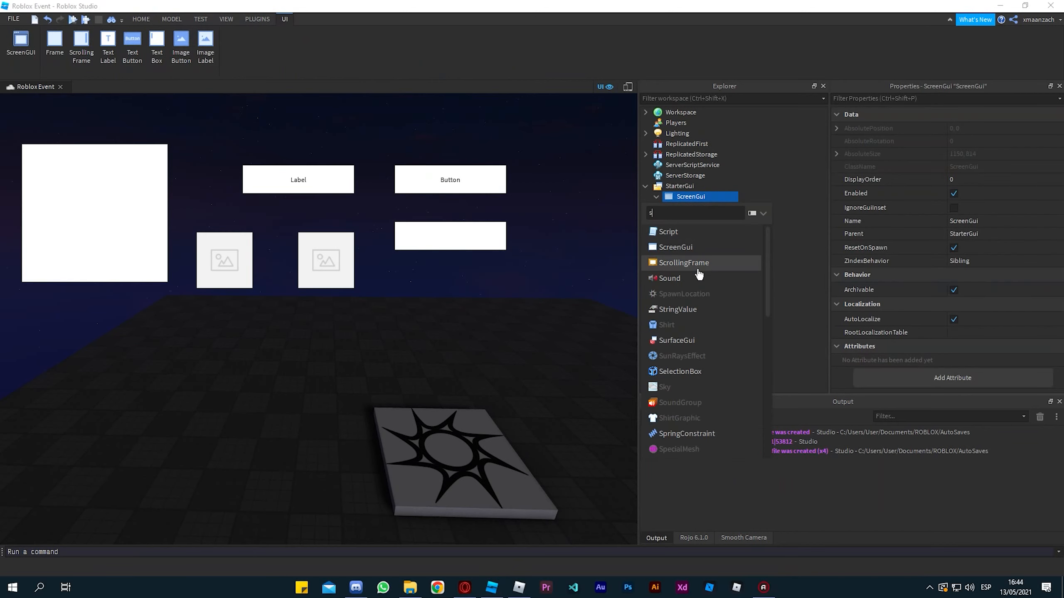
drag(47, 197, 48, 468)
drag(78, 427, 276, 333)
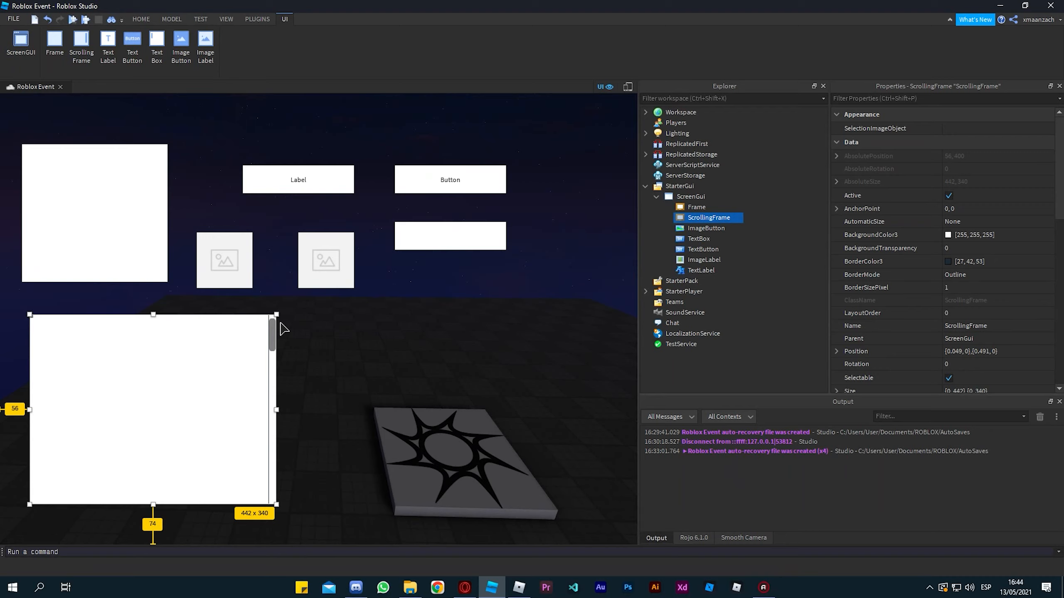
mouse_move(273, 337)
mouse_down()
mouse_move(272, 360)
mouse_move(273, 334)
mouse_up()
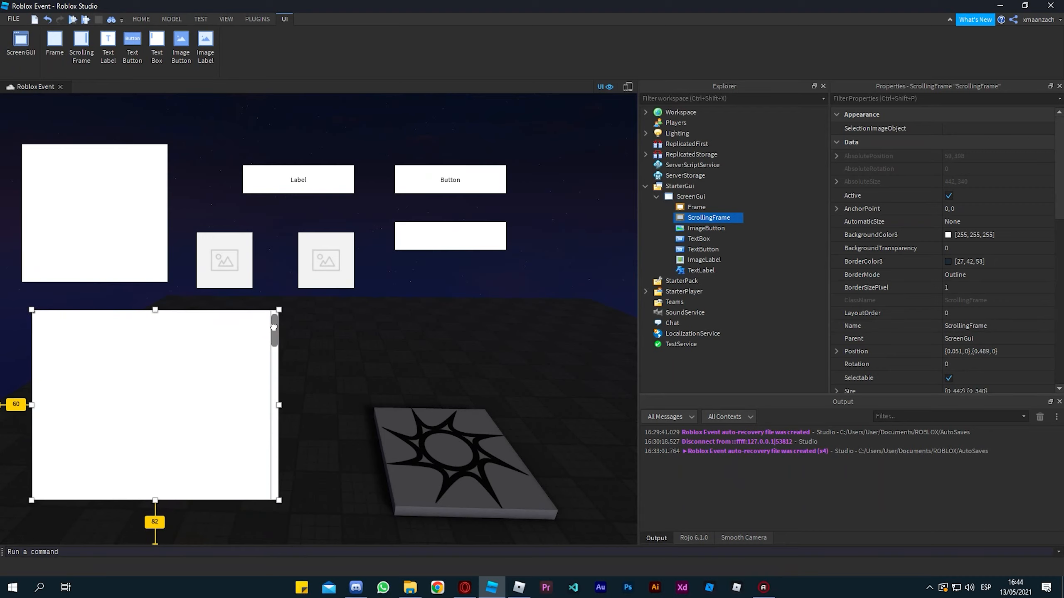
Insert a Frame inside the ScrollingFrame.
click(737, 218)
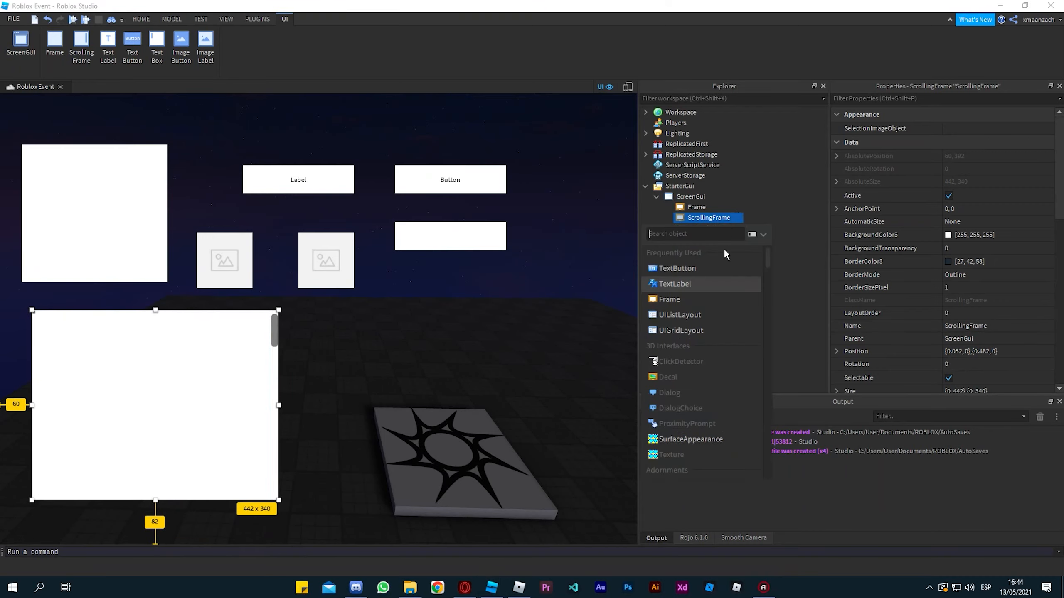
click(699, 300)
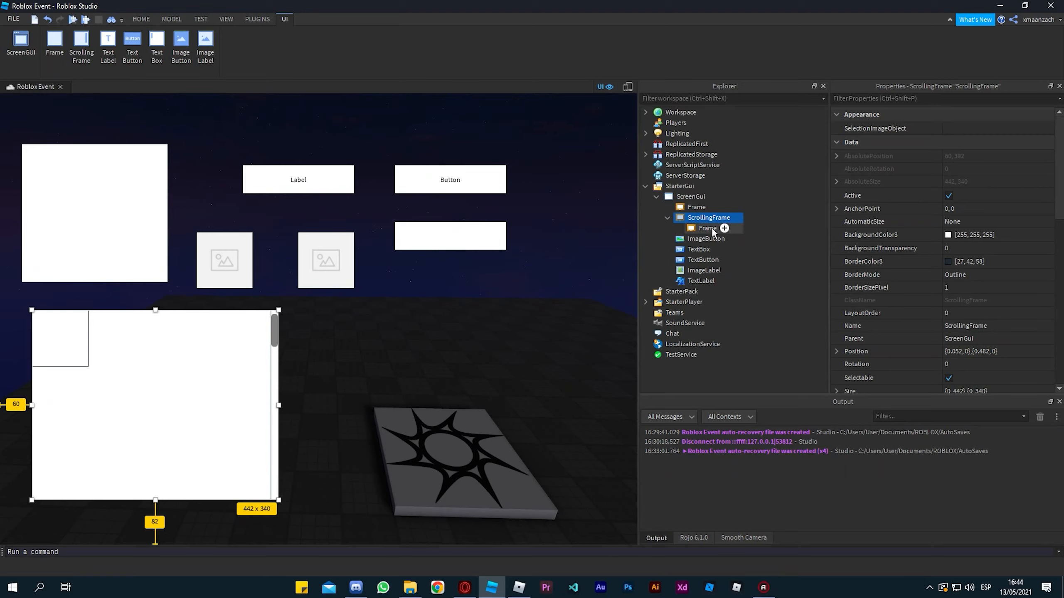
Set the background colour of the Frame inside the ScrollingFrame to green [85, 170, 127].
click(732, 229)
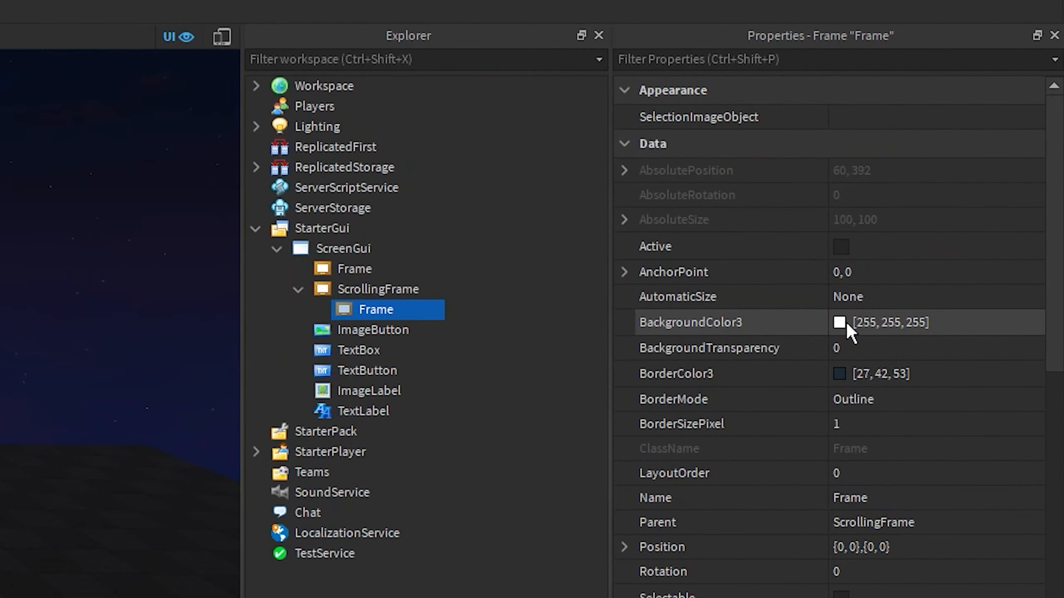
click(841, 322)
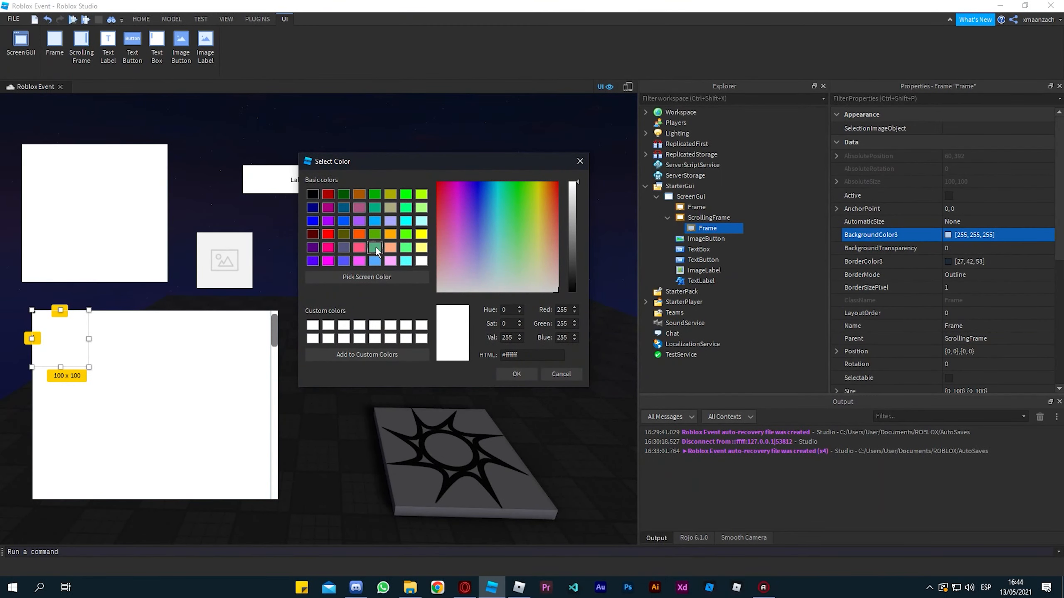
click(376, 248)
click(524, 374)
Move the green Frame about 29 px right and 38 px down inside the ScrollingFrame, and shift the ScrollingFrame slightly up and left.
drag(75, 348, 89, 368)
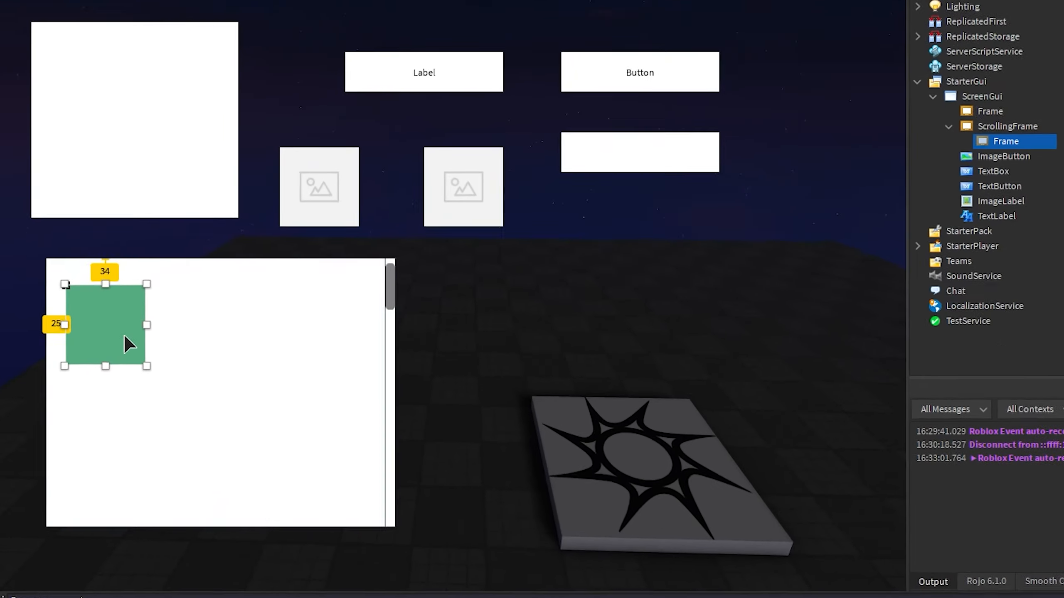
drag(123, 334, 127, 337)
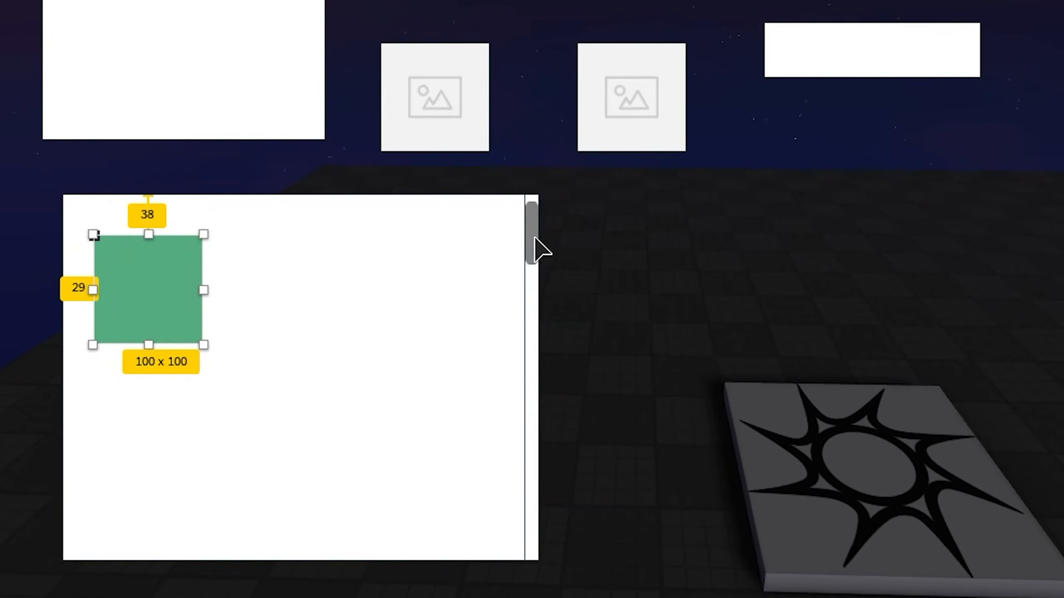
mouse_move(531, 232)
mouse_down()
mouse_move(527, 209)
mouse_move(527, 248)
mouse_move(520, 207)
mouse_move(521, 248)
mouse_move(522, 226)
mouse_up()
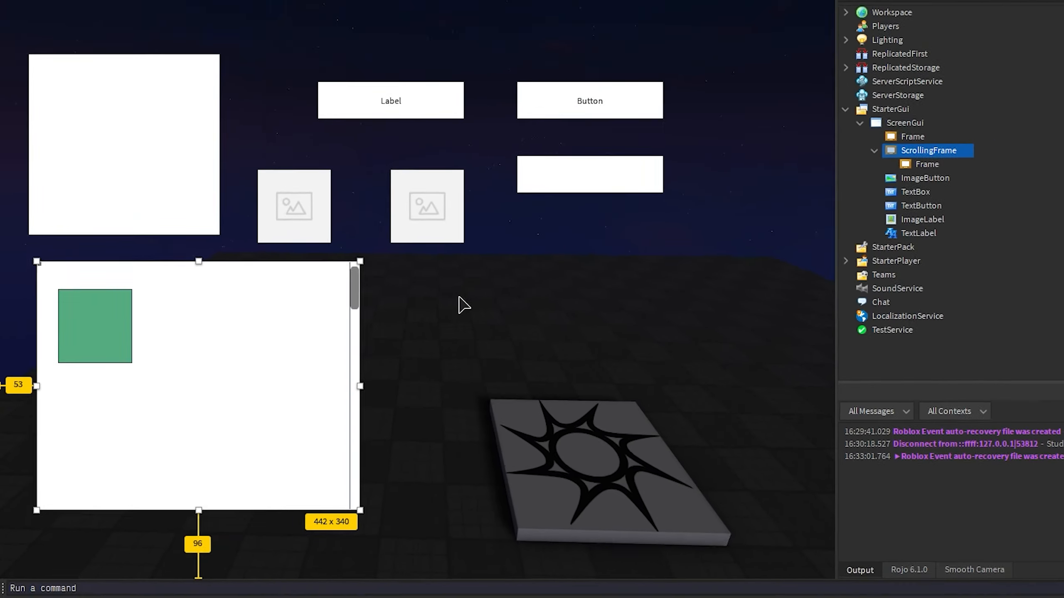
click(678, 233)
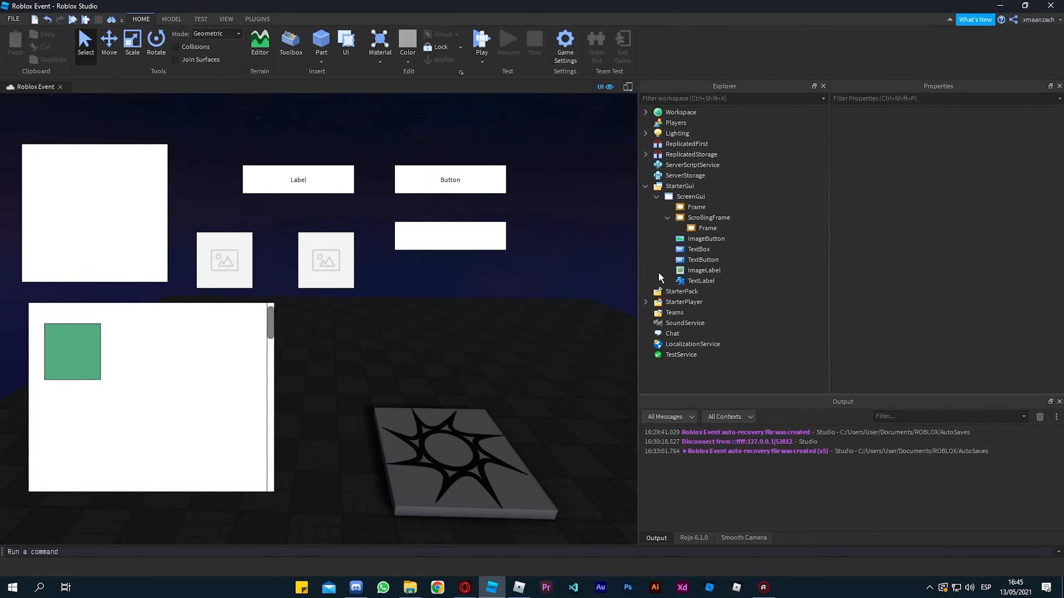
Delete all elements inside the ScreenGui, from the Frame to the TextLabel, leaving the ScreenGui empty.
click(686, 280)
shift+click(705, 238)
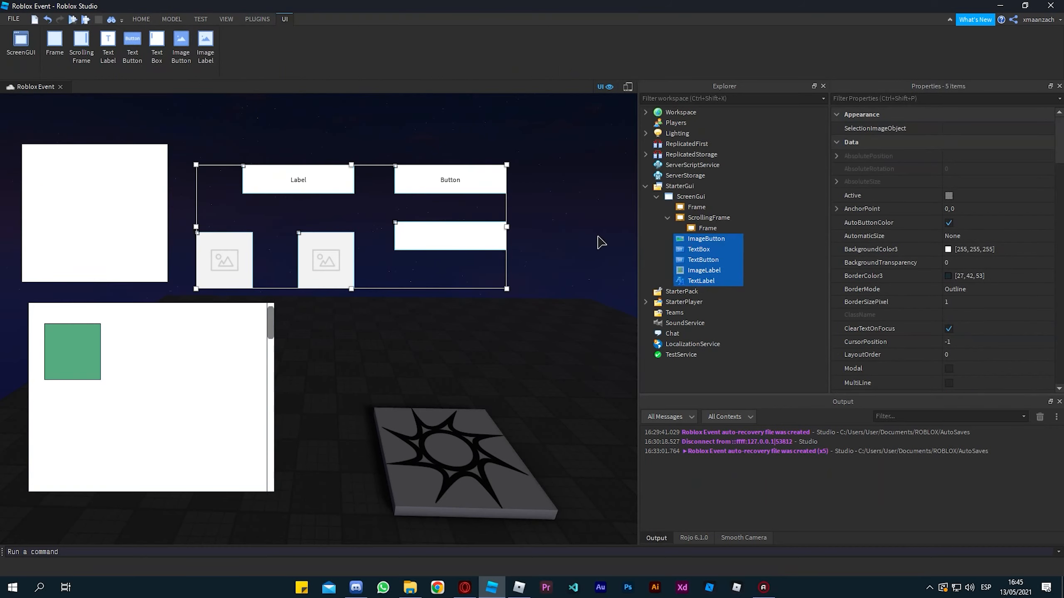
click(599, 239)
click(707, 218)
click(668, 217)
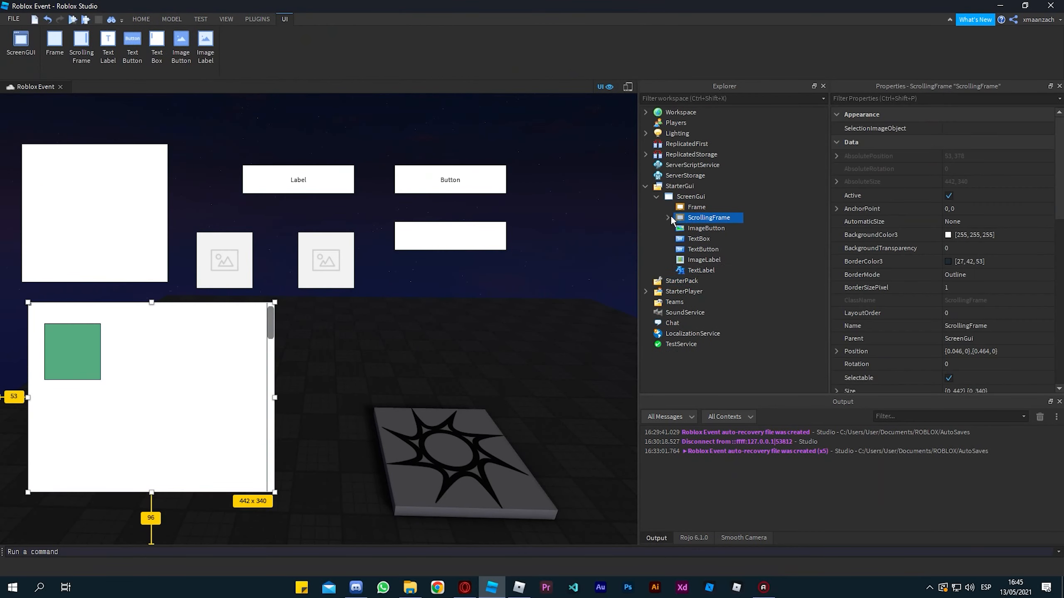
click(701, 271)
shift+click(696, 207)
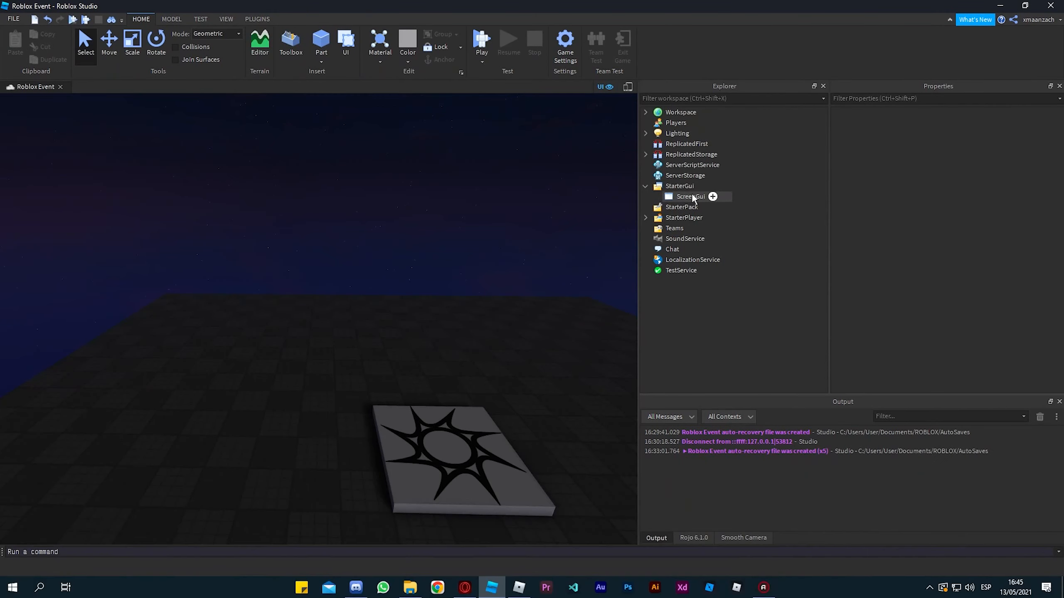
Insert a Frame in the ScreenGui, enlarge it to about 407 x 378 pixels and place it near the middle of the view.
click(713, 196)
click(677, 245)
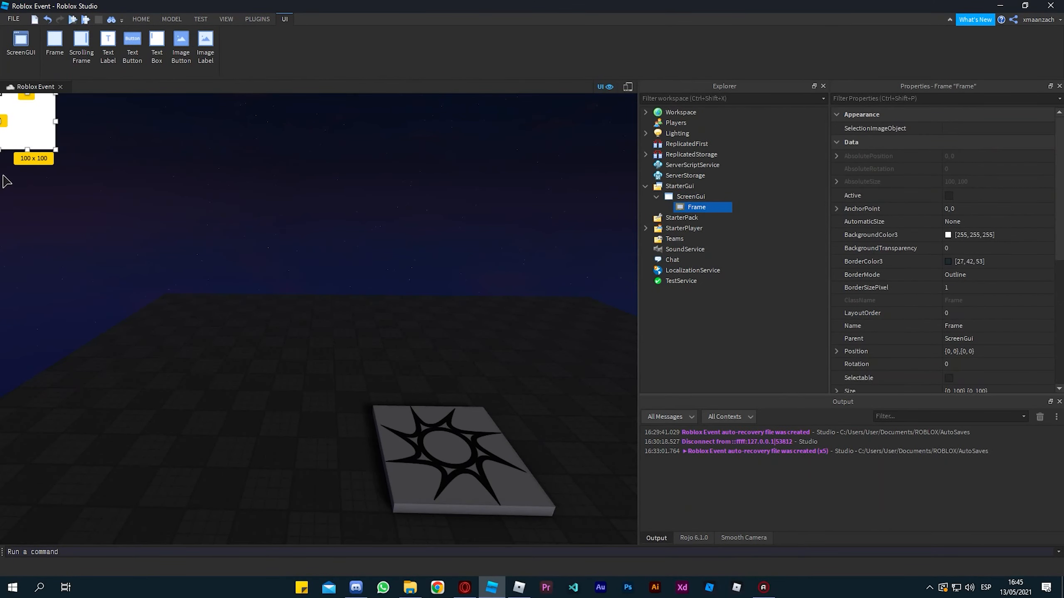
drag(44, 132, 329, 350)
drag(342, 312, 513, 158)
drag(490, 194, 395, 252)
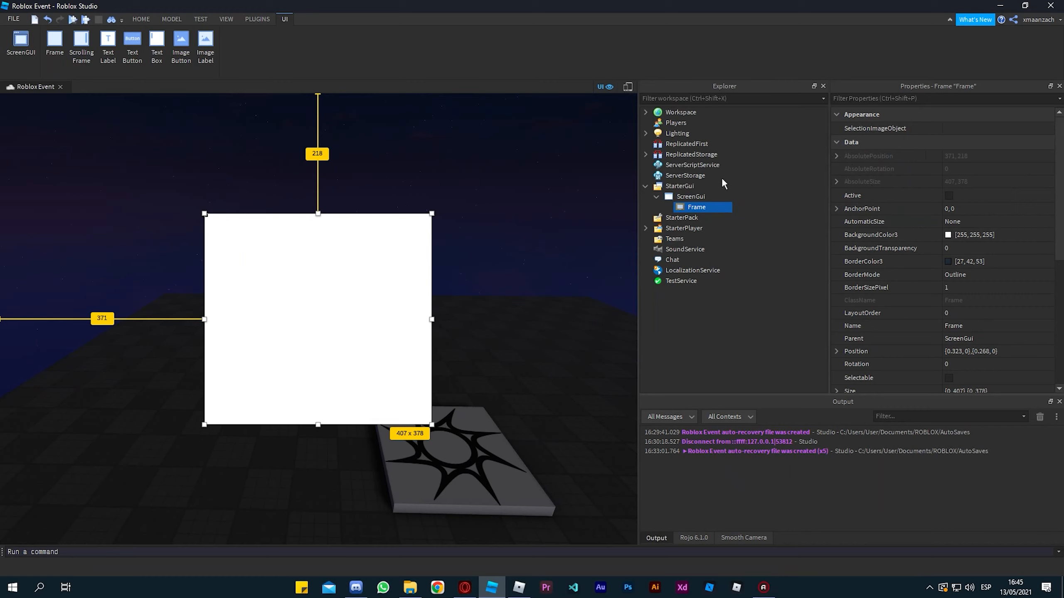
Toggle the Properties window off and back on, docked beside the Explorer.
click(227, 20)
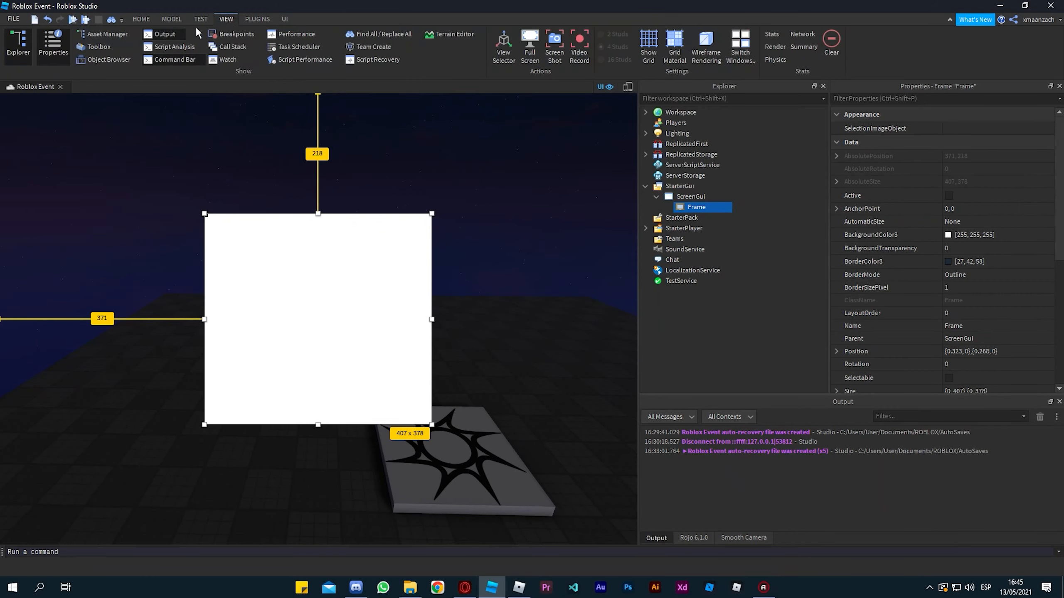
click(62, 53)
drag(749, 94, 712, 138)
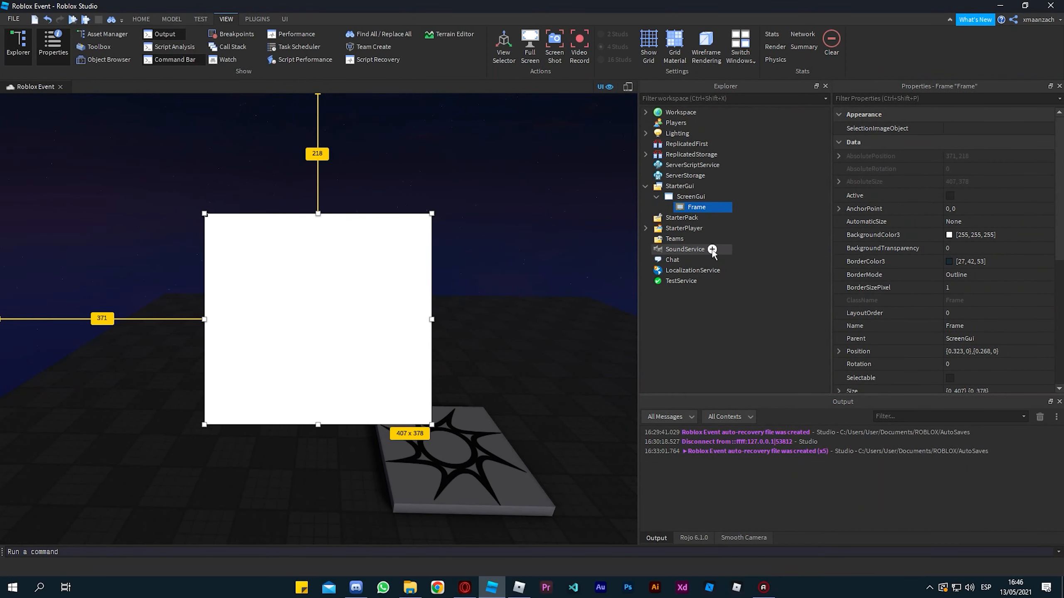
Widen the Frame to about 422 x 378 pixels and set its background colour to green [85, 170, 127].
click(468, 199)
right_drag(205, 242, 446, 197)
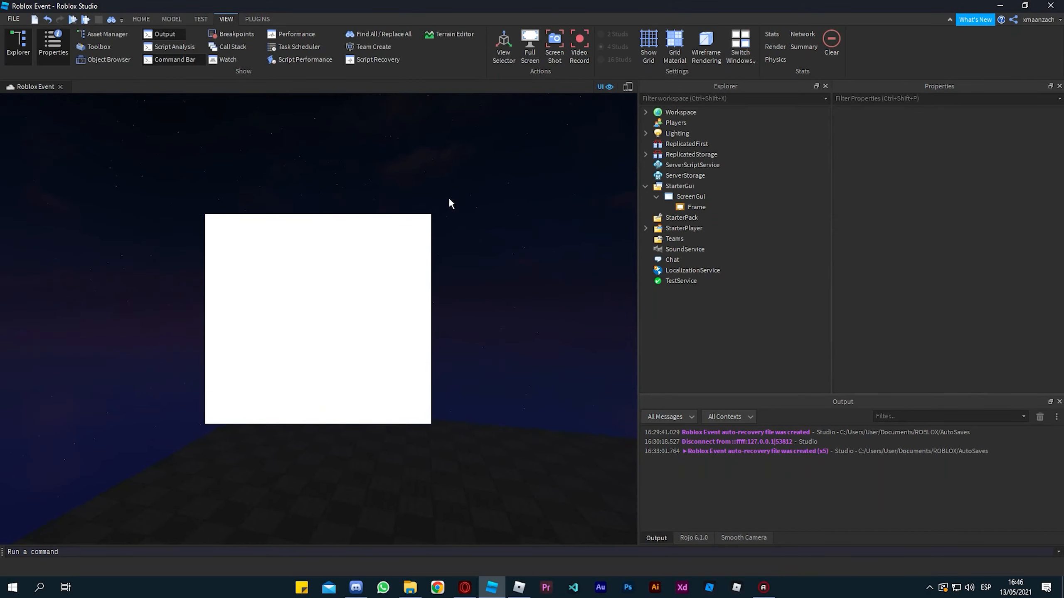
click(201, 320)
mouse_move(203, 320)
mouse_down()
mouse_move(86, 319)
mouse_move(230, 320)
mouse_move(196, 327)
mouse_up()
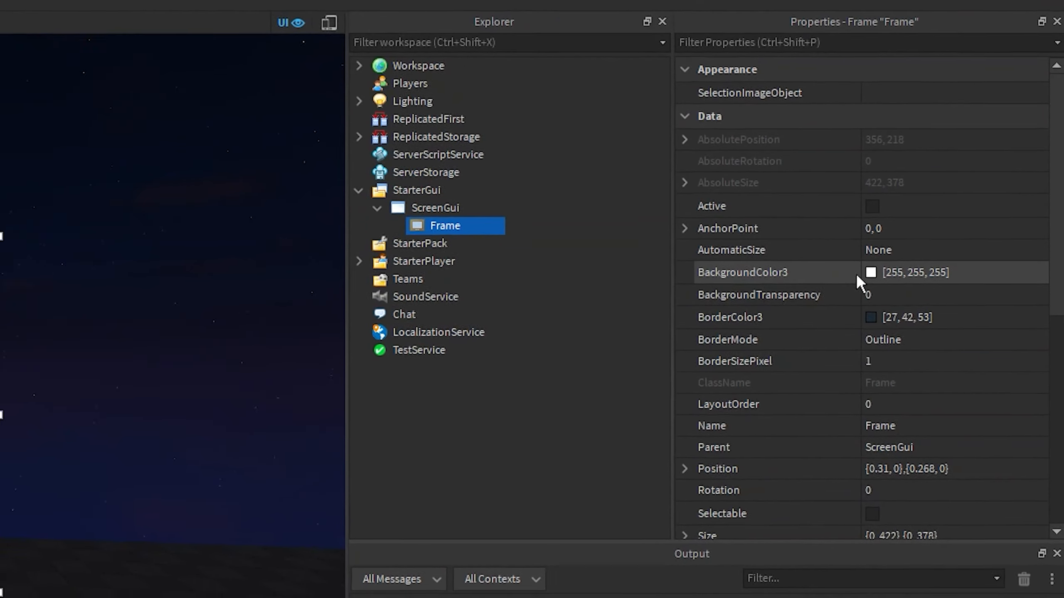
click(866, 274)
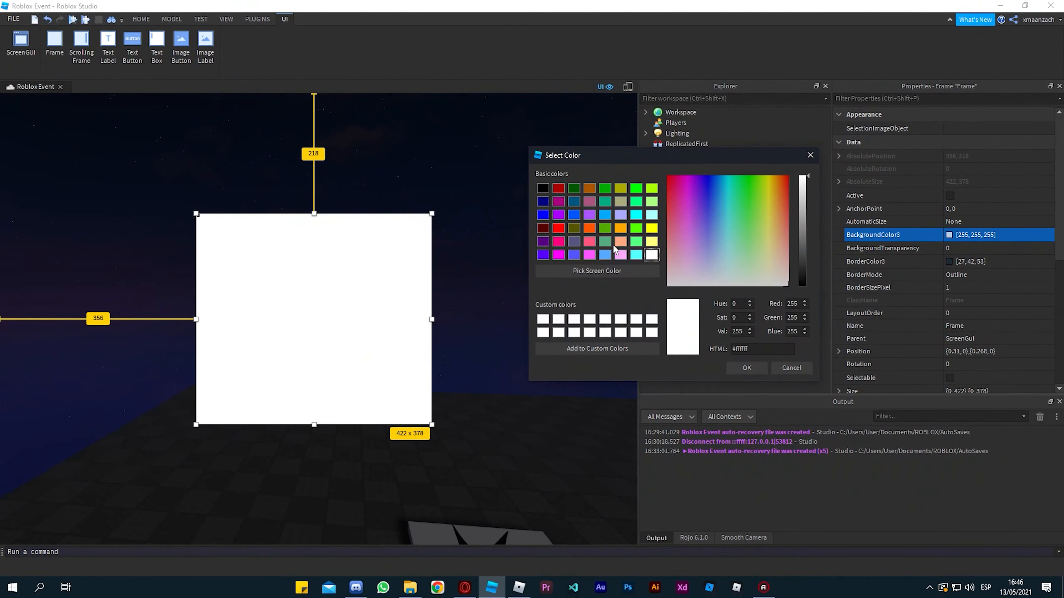
double_click(605, 242)
Try a background transparency of 0.75 on the Frame and return it to 0.
click(926, 250)
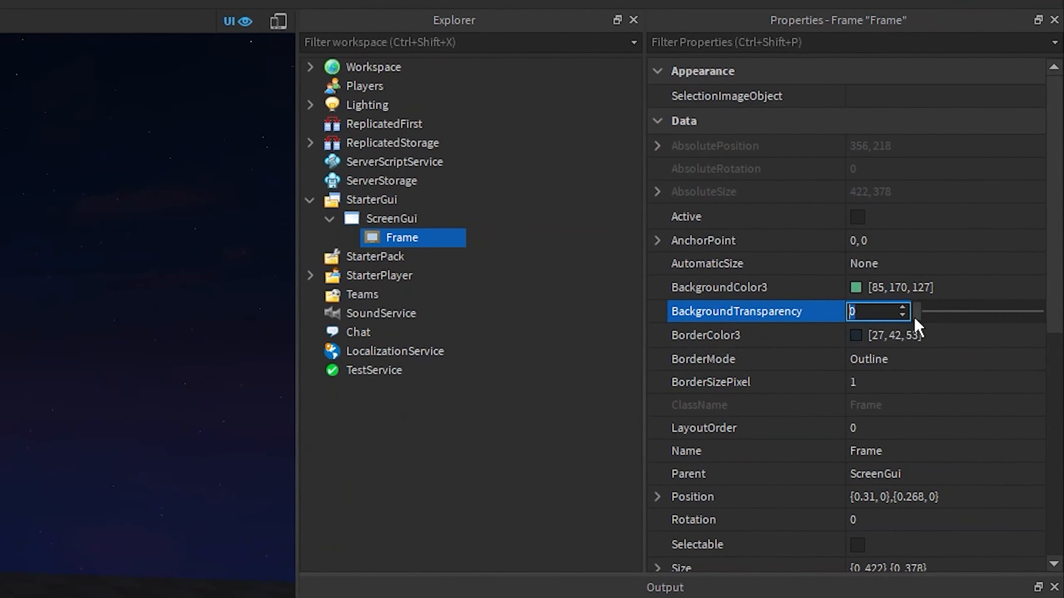
drag(921, 311, 1012, 312)
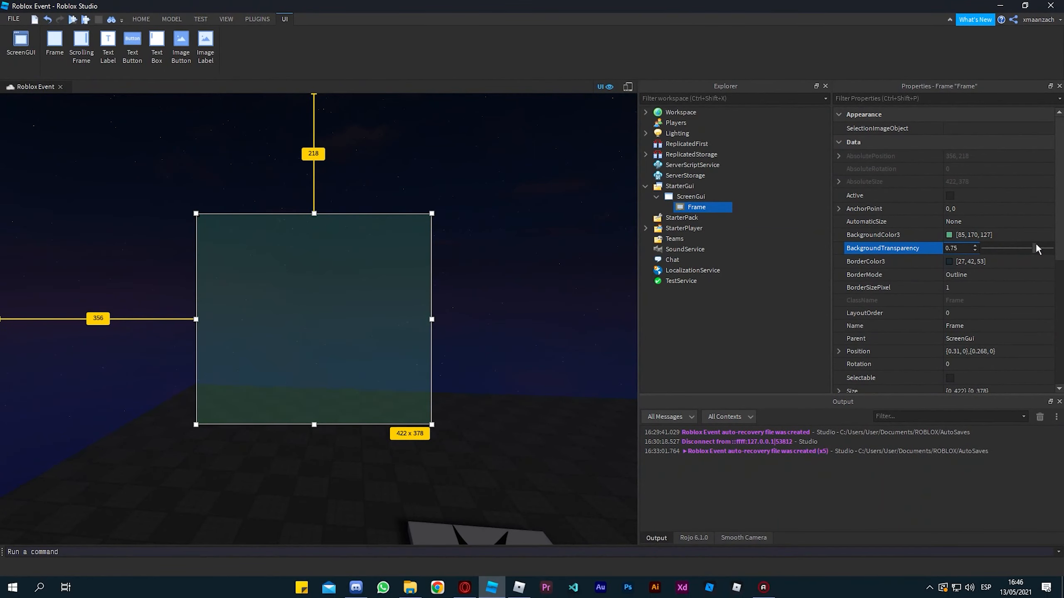
drag(1036, 246, 985, 253)
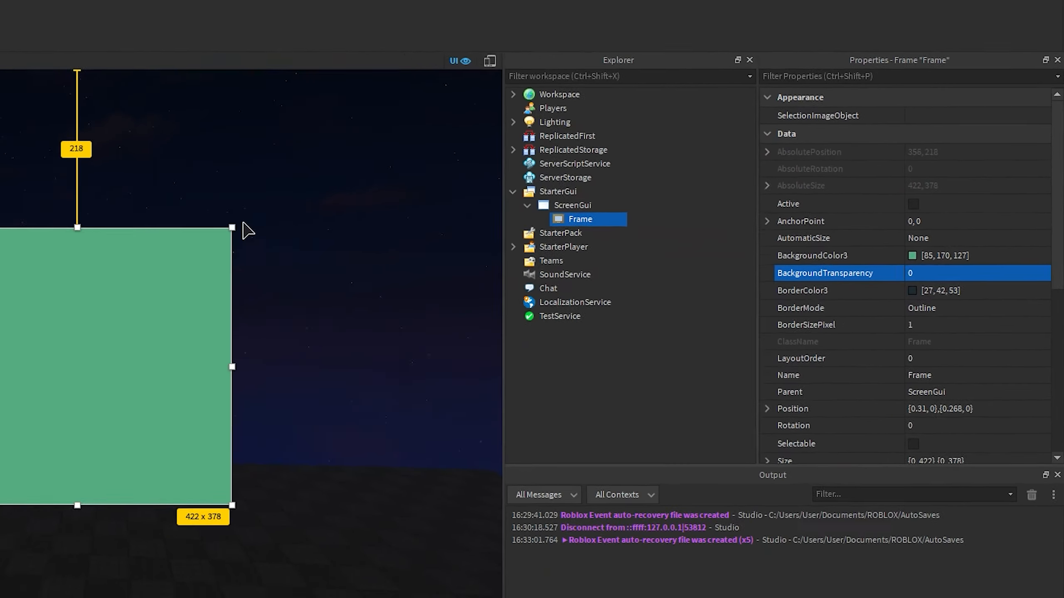
click(440, 231)
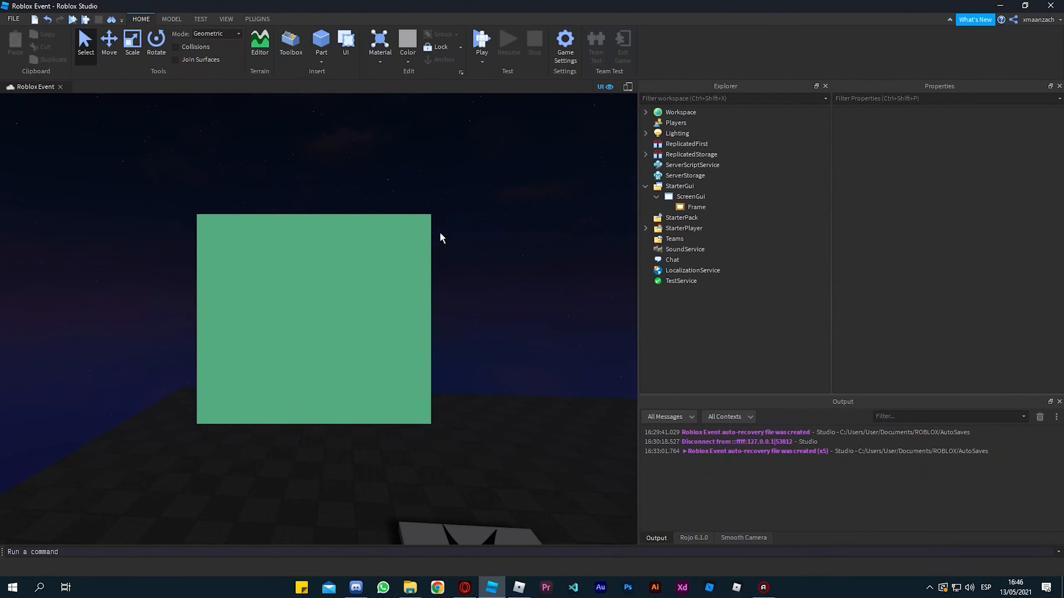
right_drag(439, 231, 446, 218)
Set the Frame's border size to 10 pixels.
click(695, 207)
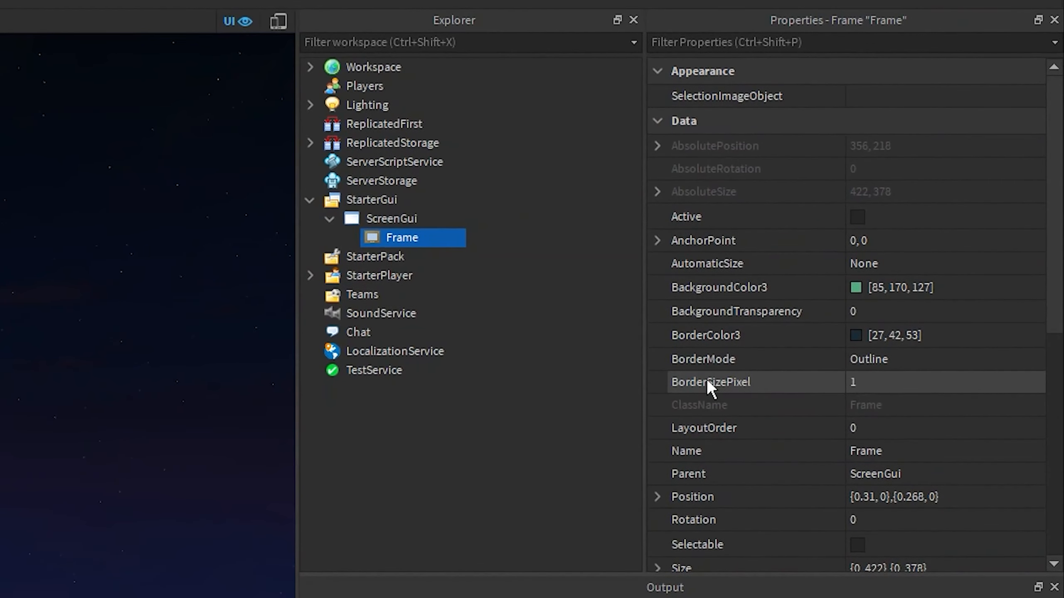
click(878, 380)
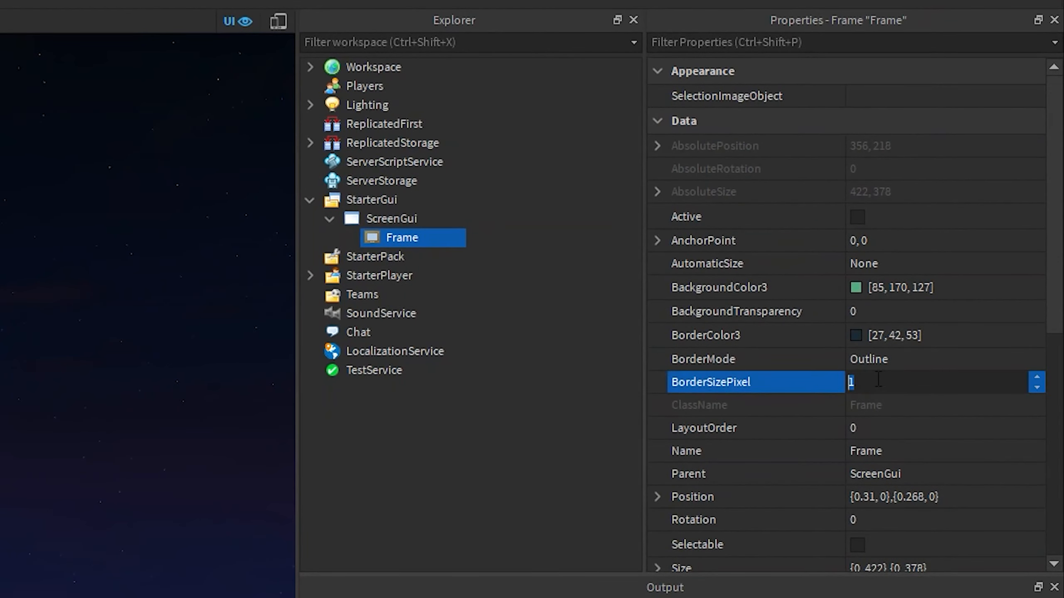
text(10)
click(61, 339)
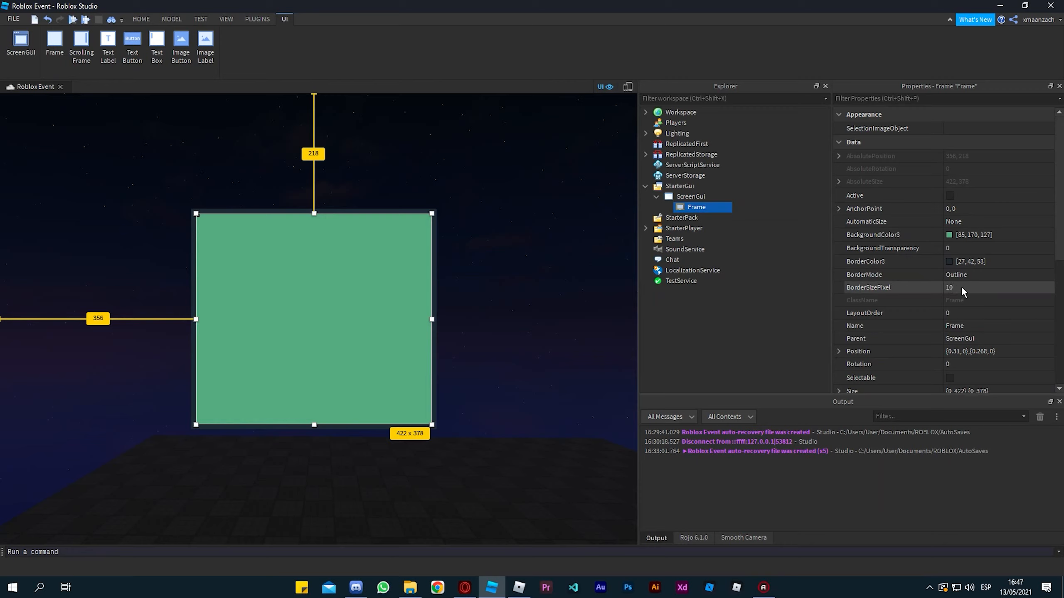
Try a border size of 0 on the Frame and undo that change.
click(962, 292)
text(0)
key(Return)
key(ctrl+z)
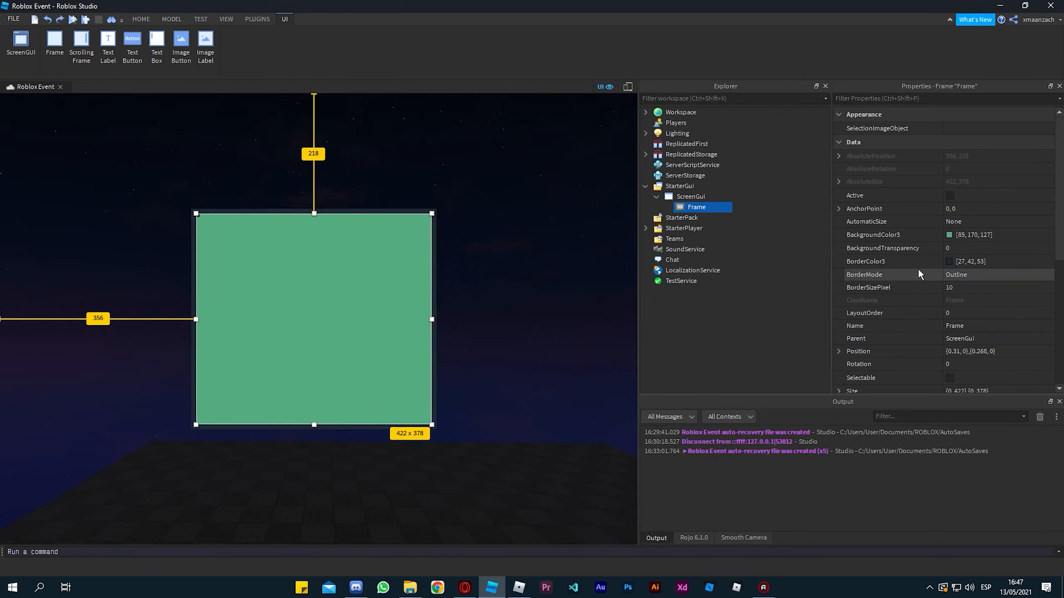
Set the Frame's border colour to white [255, 255, 255].
click(948, 262)
drag(622, 181, 731, 181)
click(620, 275)
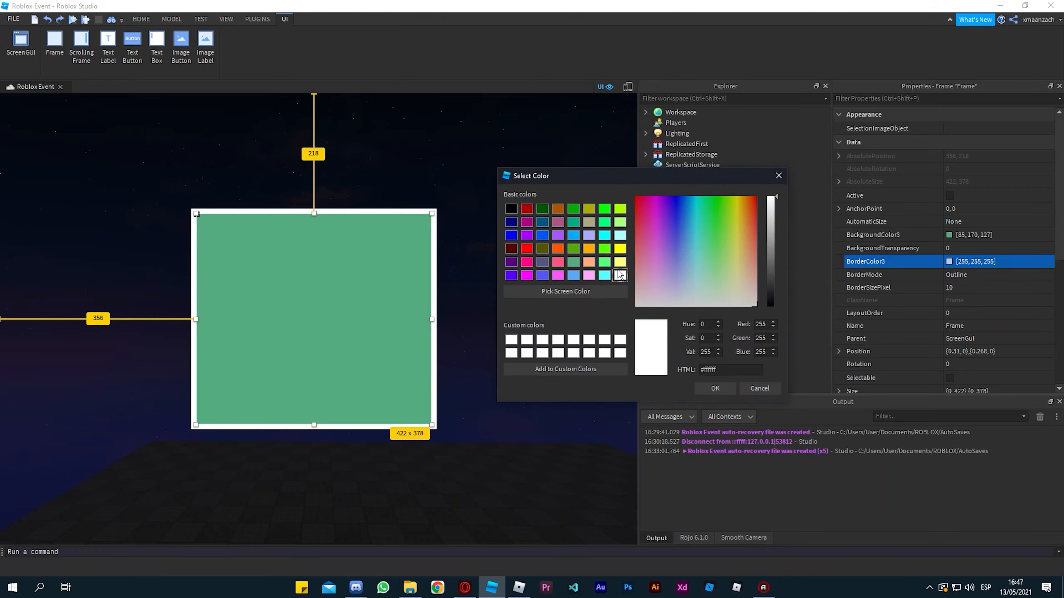
click(715, 388)
click(565, 336)
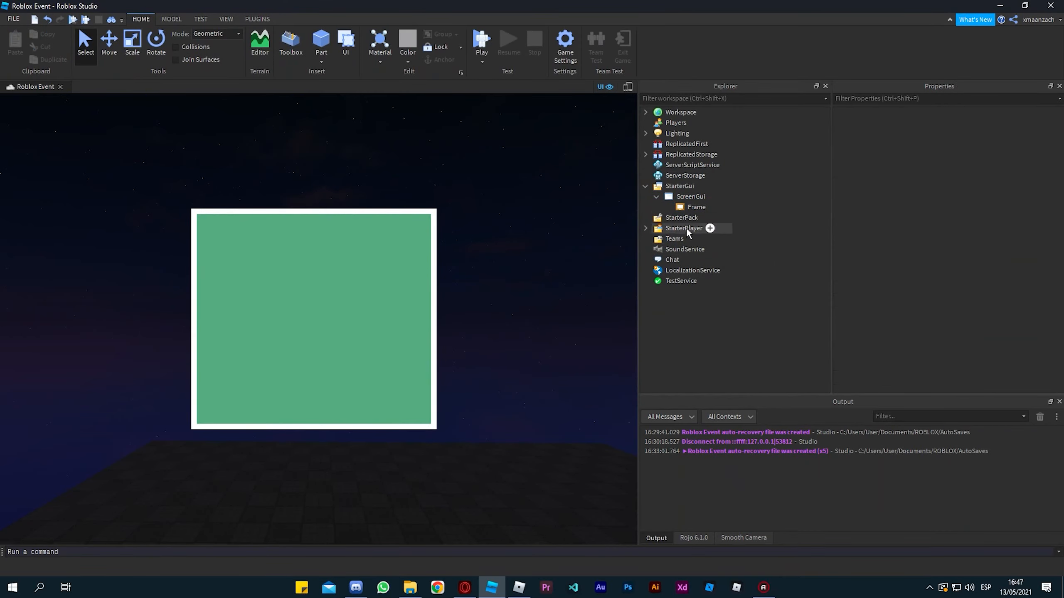
Try the Middle and Inset border modes on the Frame and return it to Outline.
click(696, 207)
click(947, 266)
click(951, 267)
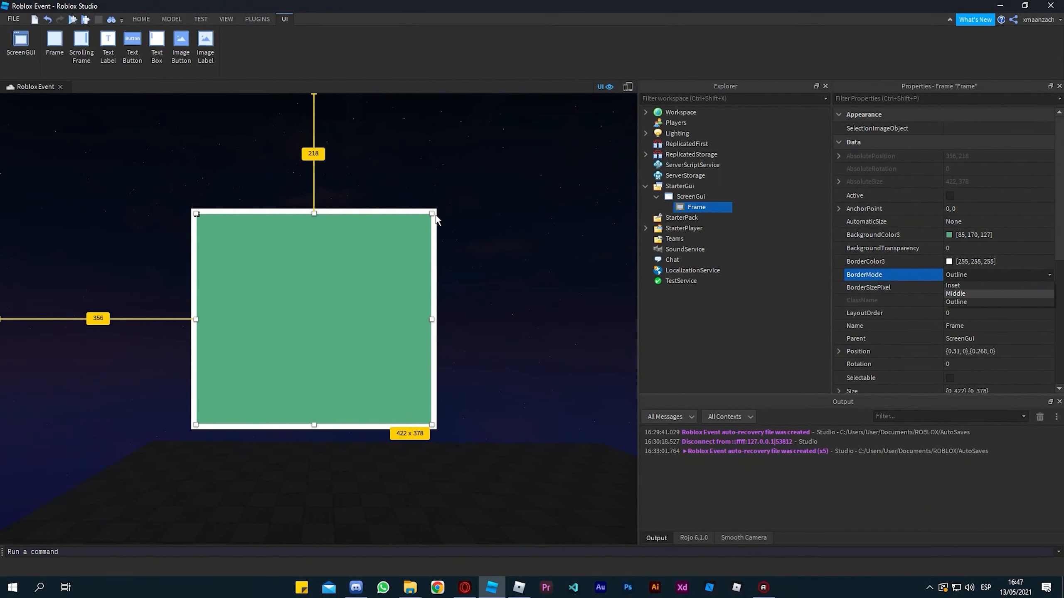
click(961, 293)
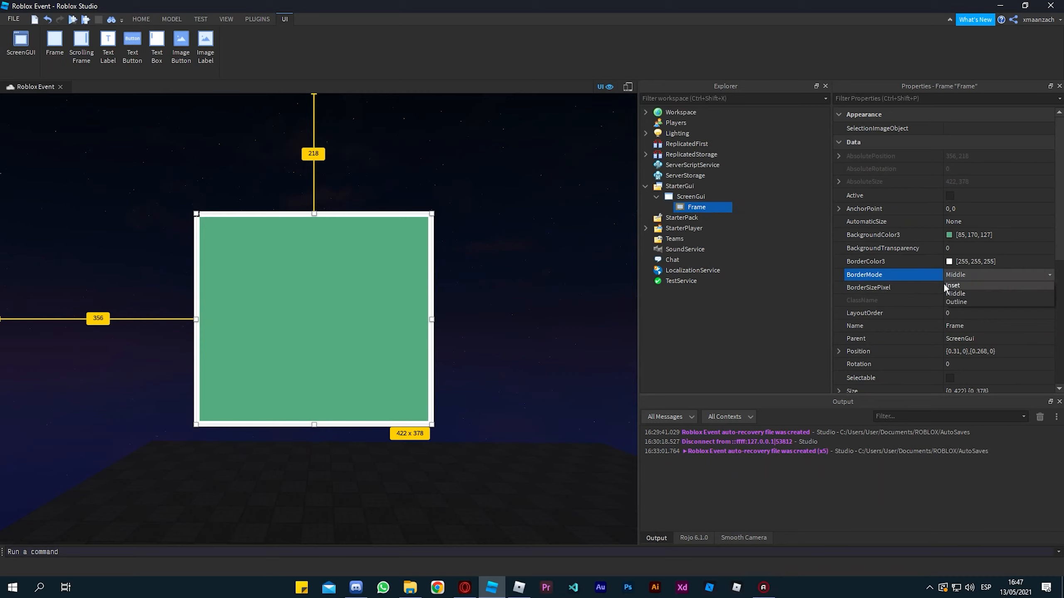
click(950, 285)
click(963, 275)
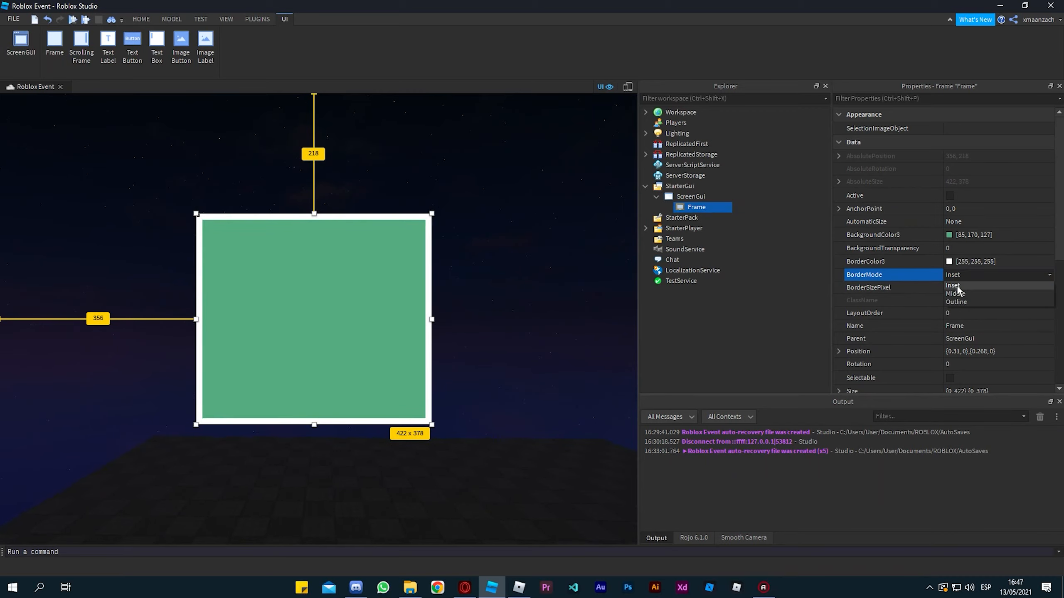
click(966, 301)
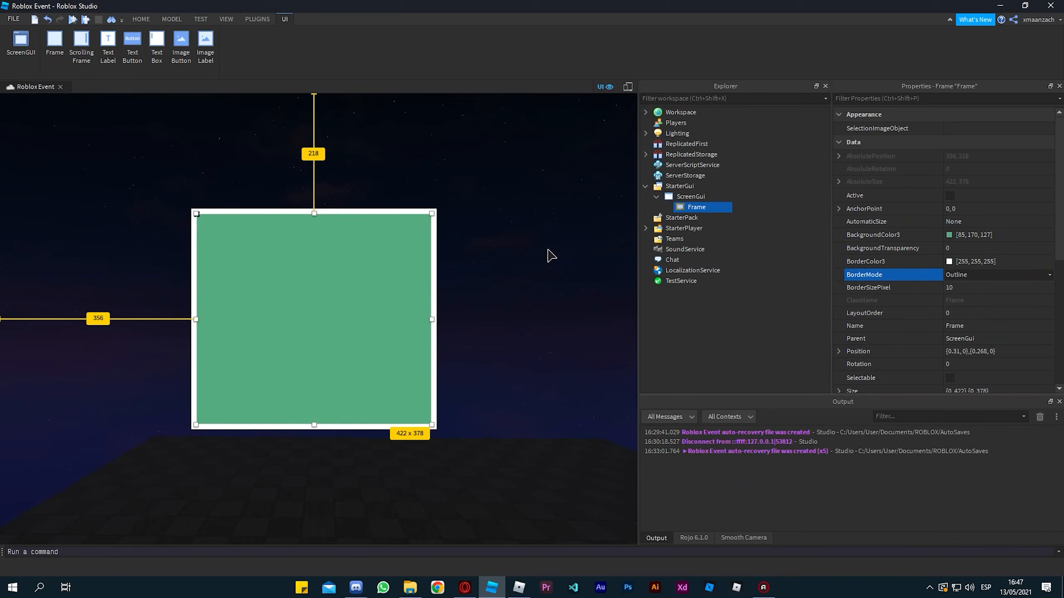
click(960, 275)
click(973, 291)
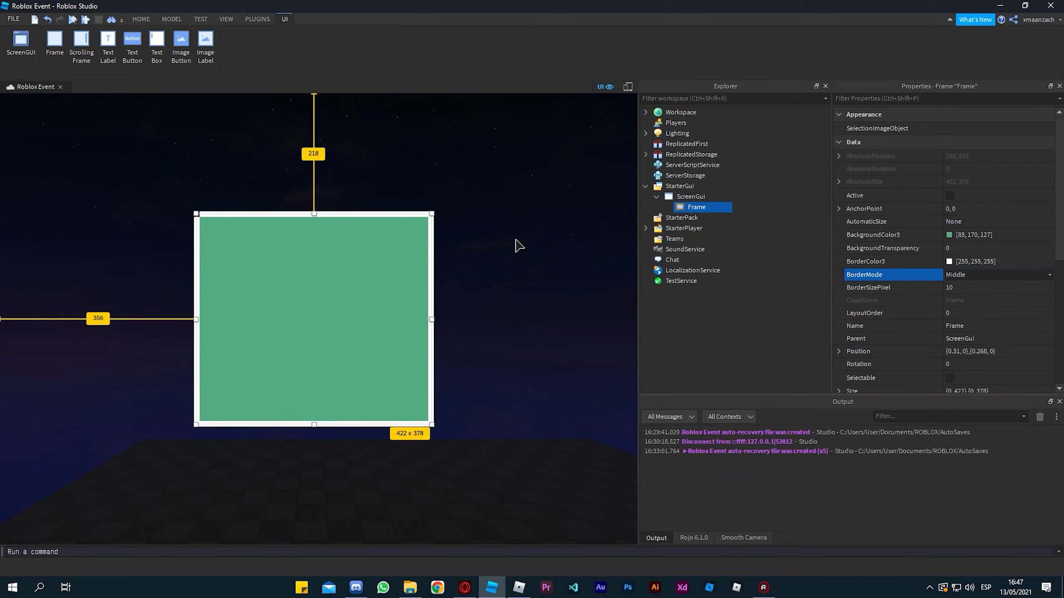
click(955, 276)
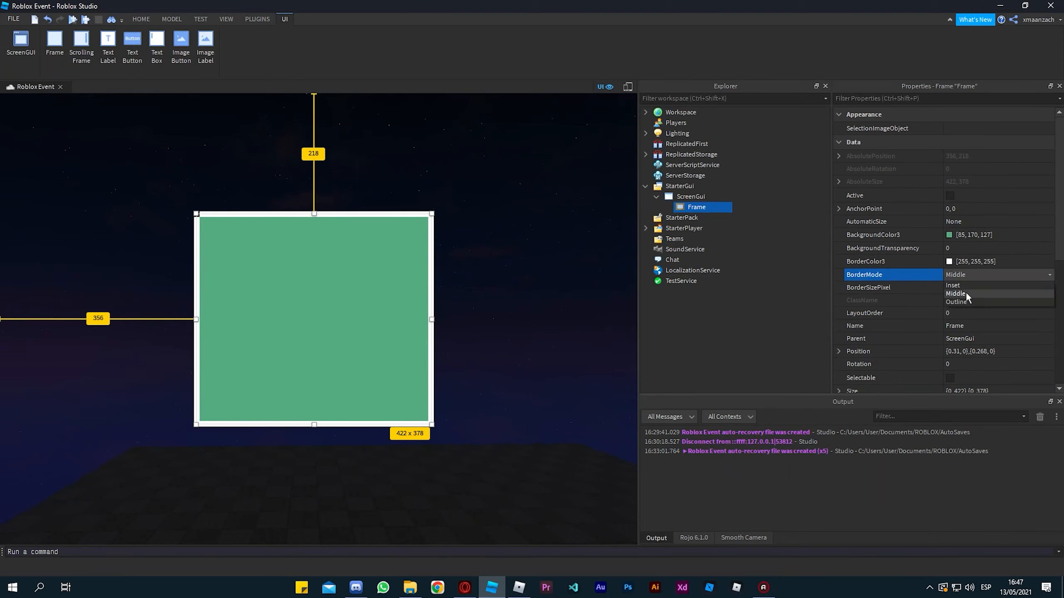
click(966, 292)
Remove the Frame's border by setting its border size to 0.
click(966, 287)
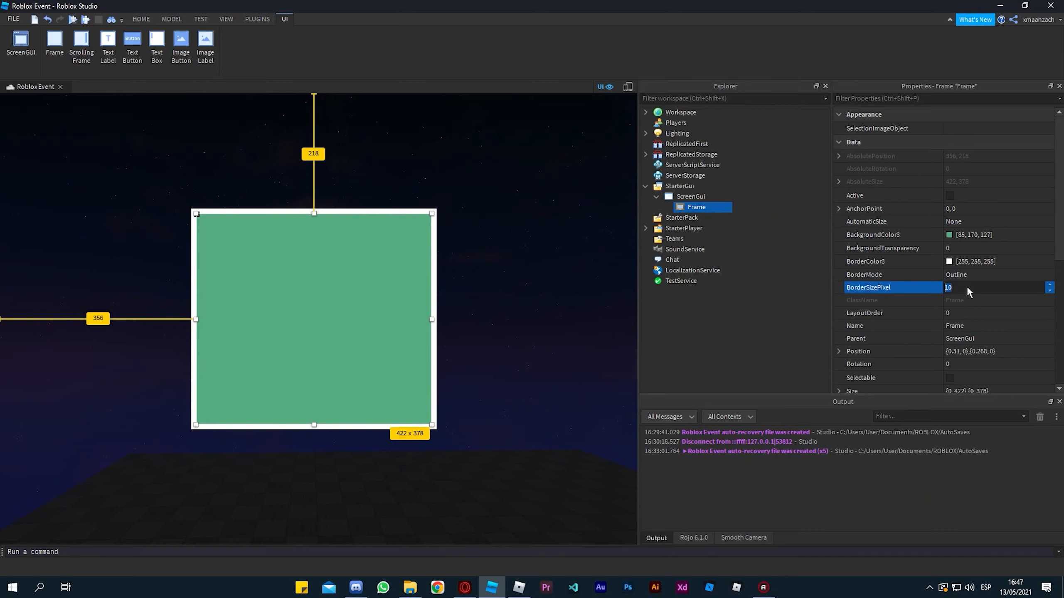
key(Return)
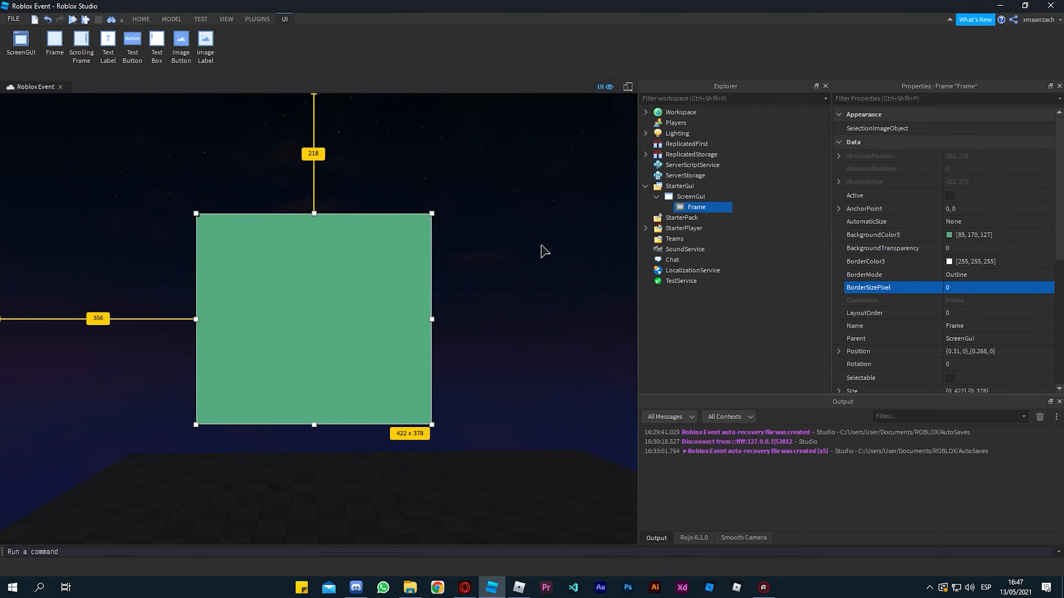
scroll(954, 308, down, 1)
scroll(923, 293, down, 2)
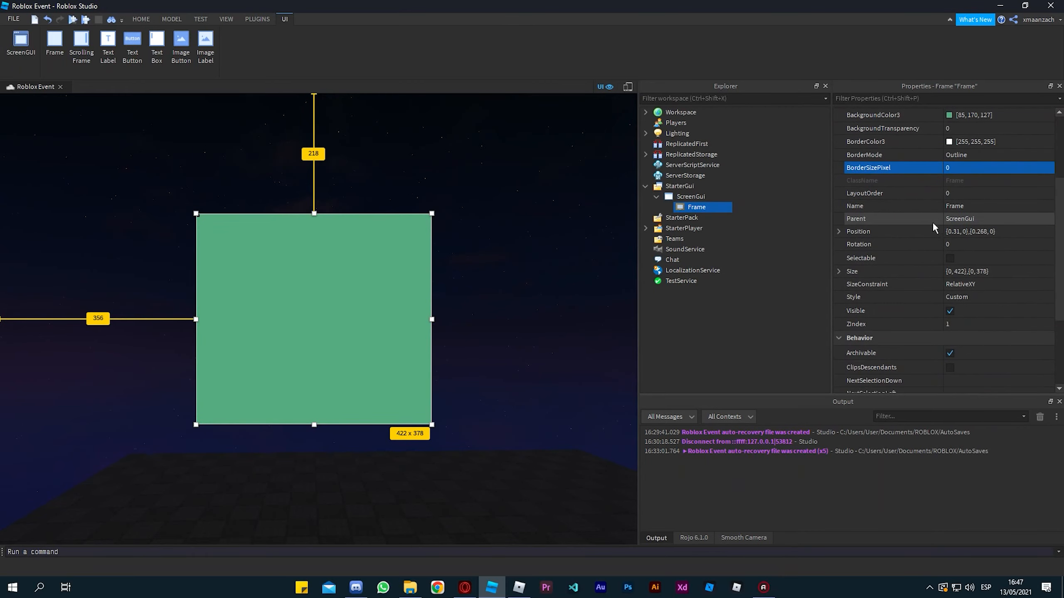
Expand the Frame's Position and Size properties down to their X and Y scale and offset values.
click(839, 231)
click(850, 258)
click(850, 245)
scroll(847, 331, down, 1)
scroll(847, 330, down, 1)
click(838, 268)
click(849, 293)
click(850, 281)
Try the ChatGreen style on the Frame and deselect it to view the result.
scroll(880, 290, down, 2)
click(976, 290)
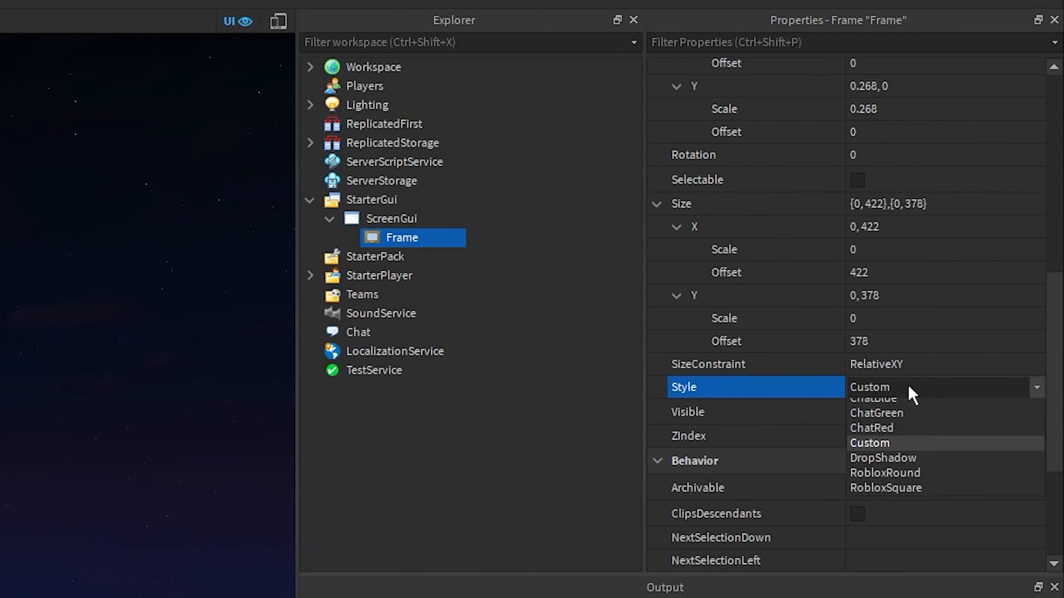
click(878, 419)
click(589, 276)
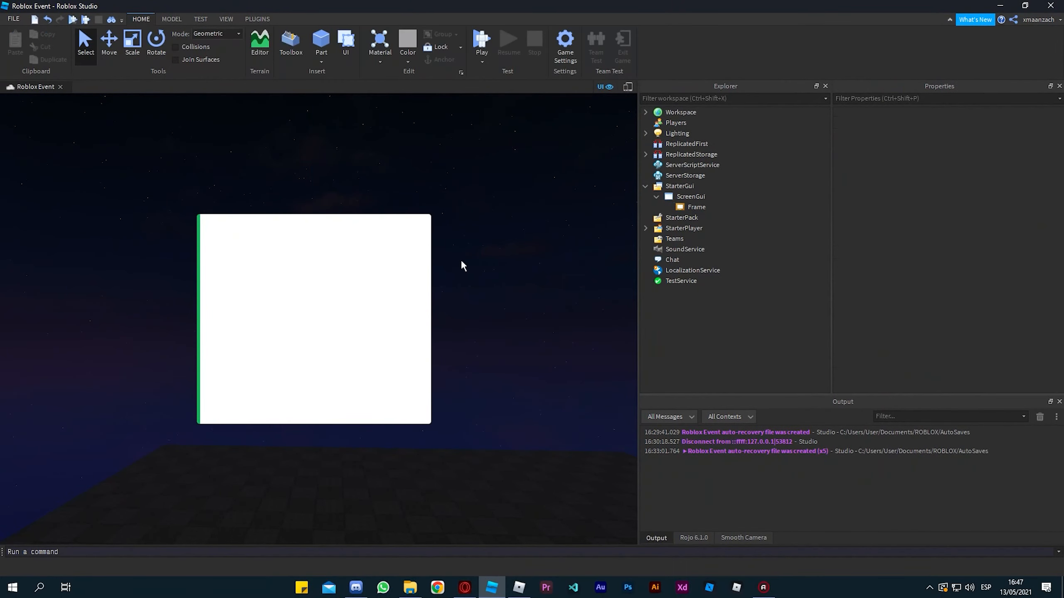
Try other background colours on the Frame while it has the ChatGreen style, and discard them.
click(704, 207)
click(949, 235)
click(463, 263)
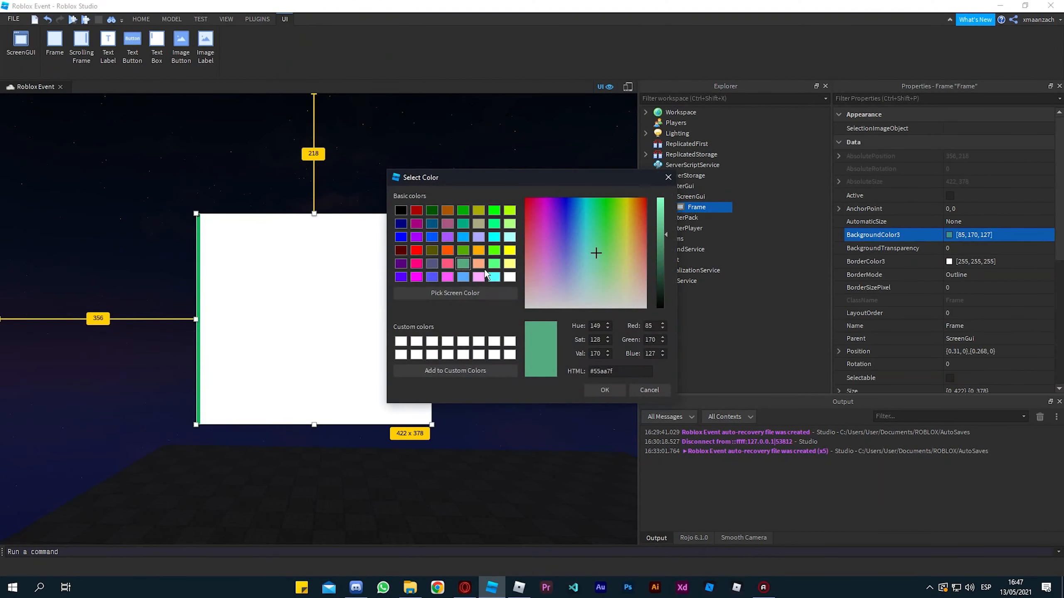
click(463, 250)
click(448, 251)
click(432, 250)
click(659, 390)
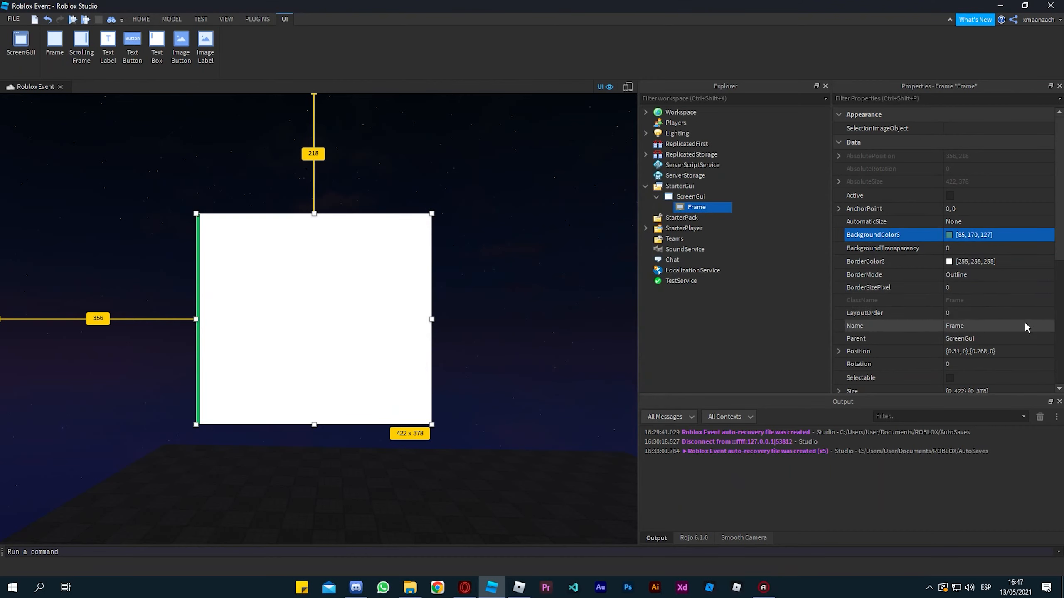
Return the Frame's style to Custom.
scroll(1026, 327, down, 4)
click(959, 256)
click(963, 257)
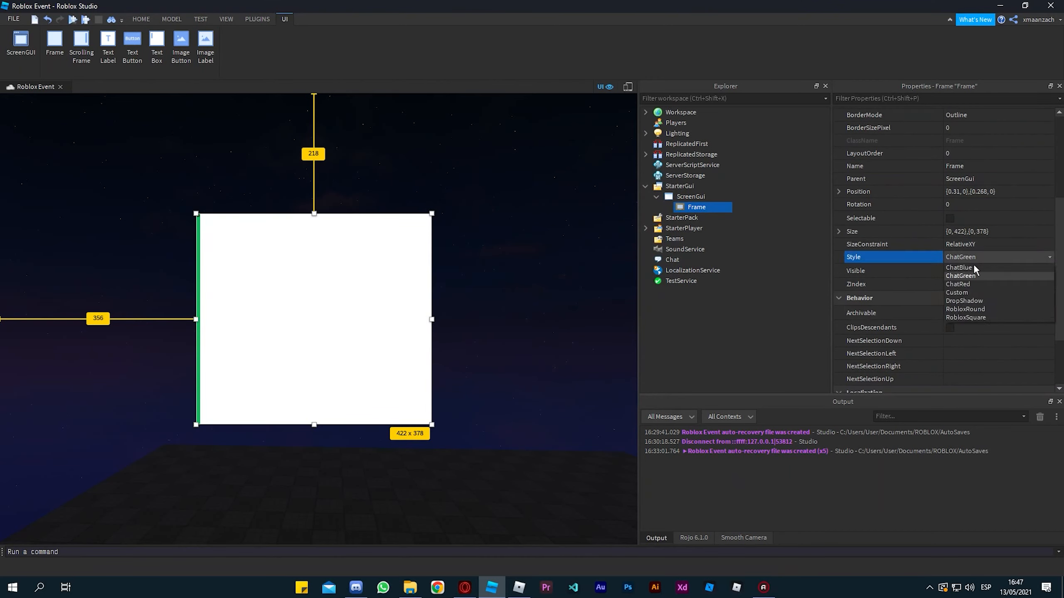
click(957, 294)
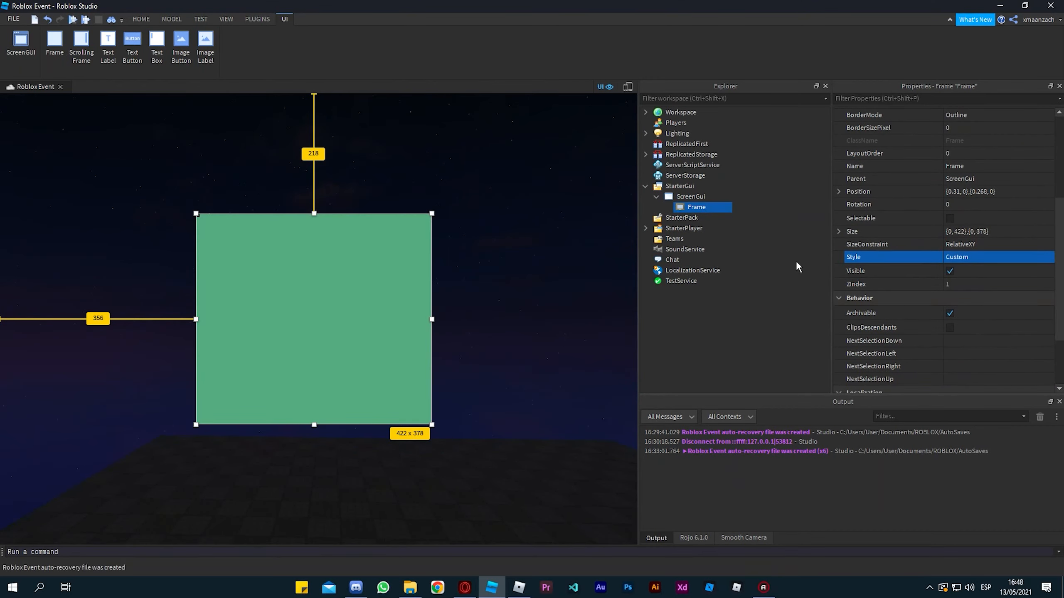
Hide the Frame through its Visible property, make it visible again, and look over its remaining properties.
click(950, 272)
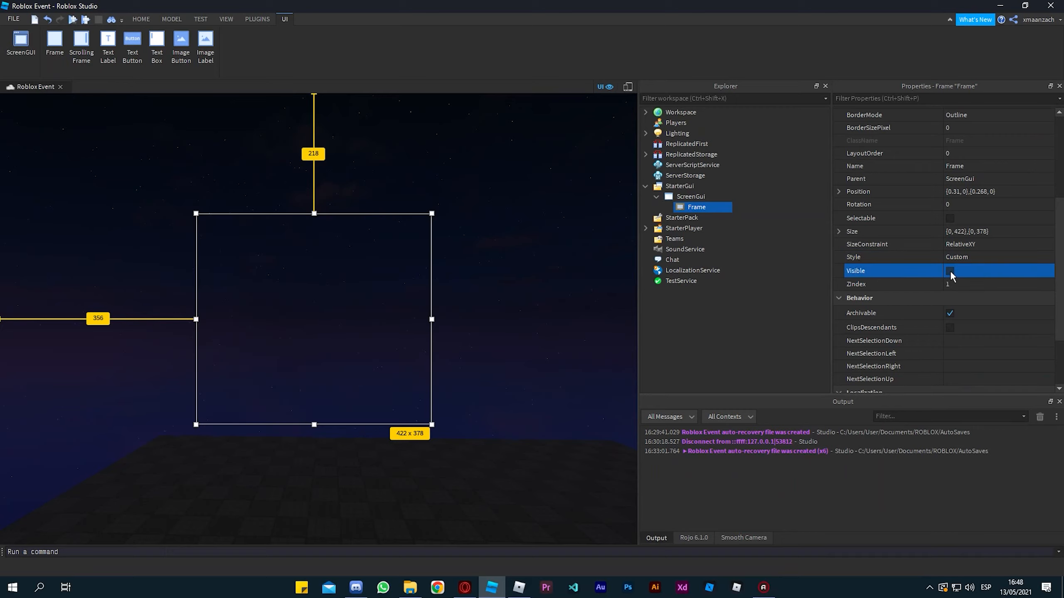
click(950, 272)
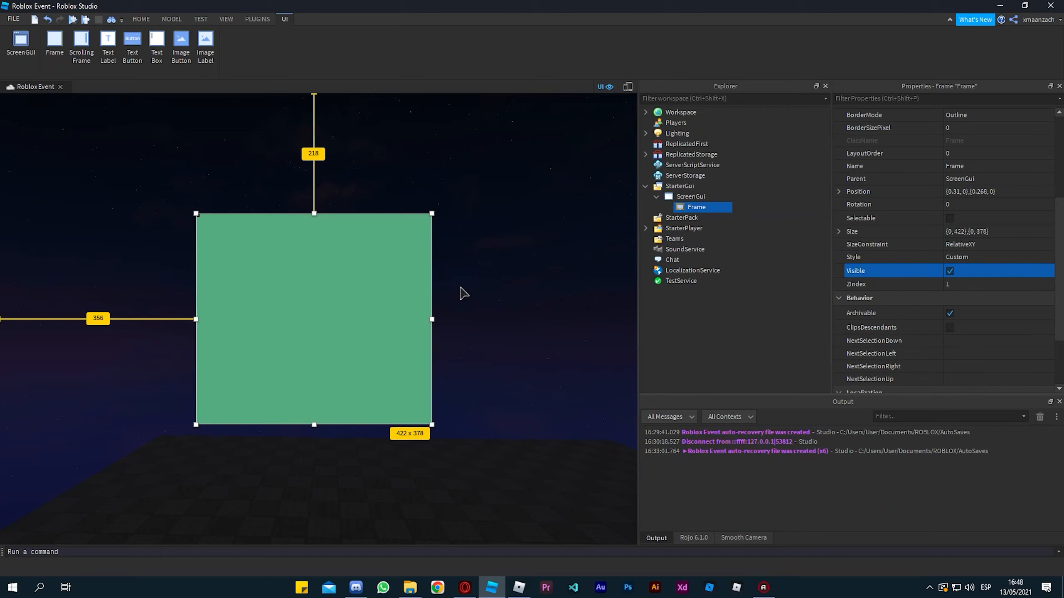
scroll(937, 207, down, 2)
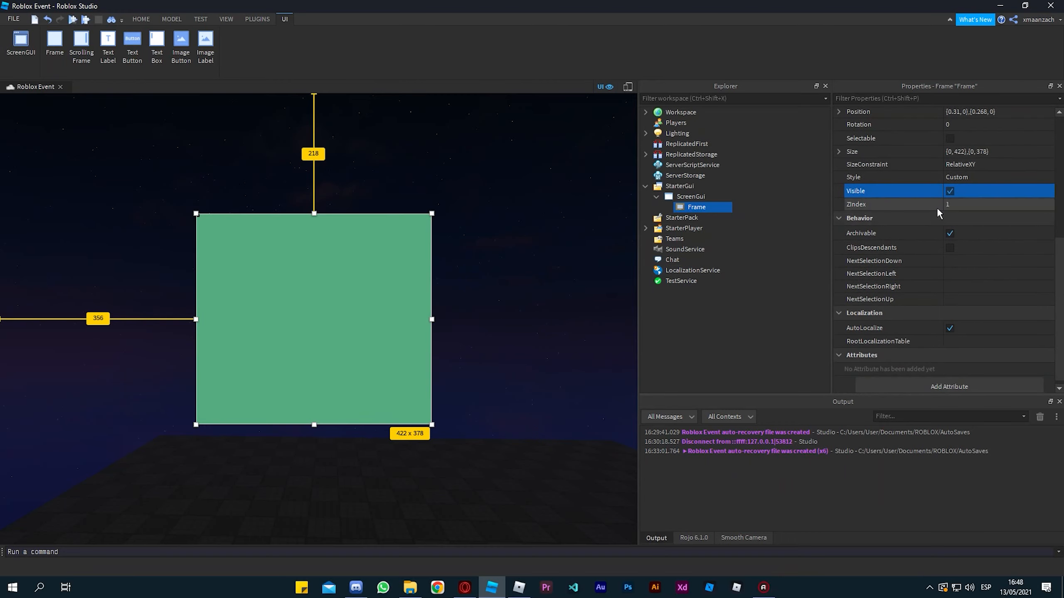
scroll(974, 291, up, 6)
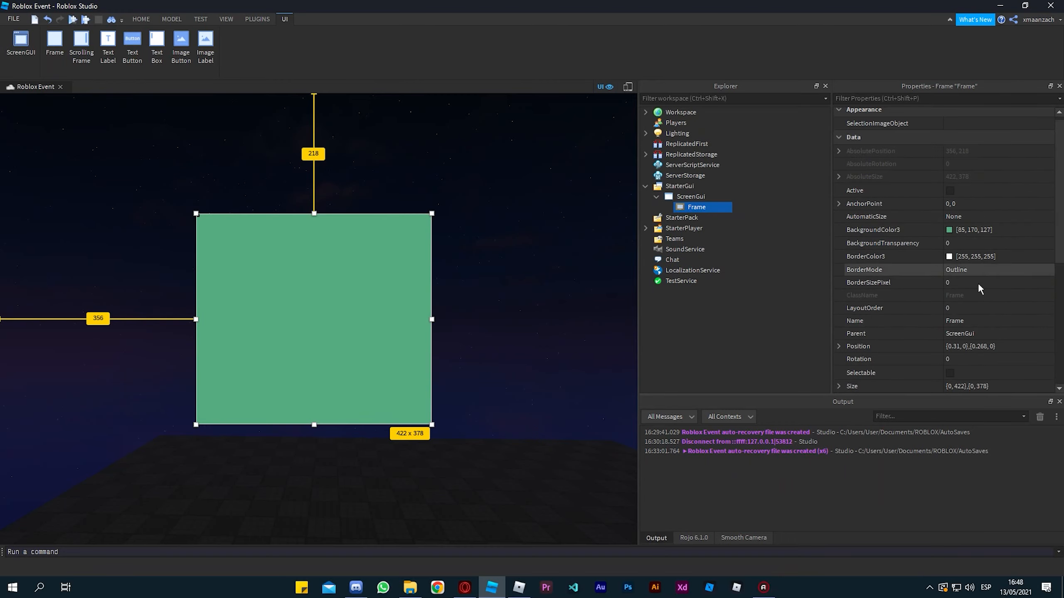
scroll(973, 291, down, 1)
scroll(959, 289, down, 1)
scroll(962, 302, up, 2)
Replace the Frame in the ScreenGui with a TextLabel about 482 x 263 pixels, placed near the middle of the viewport.
mouse_move(697, 213)
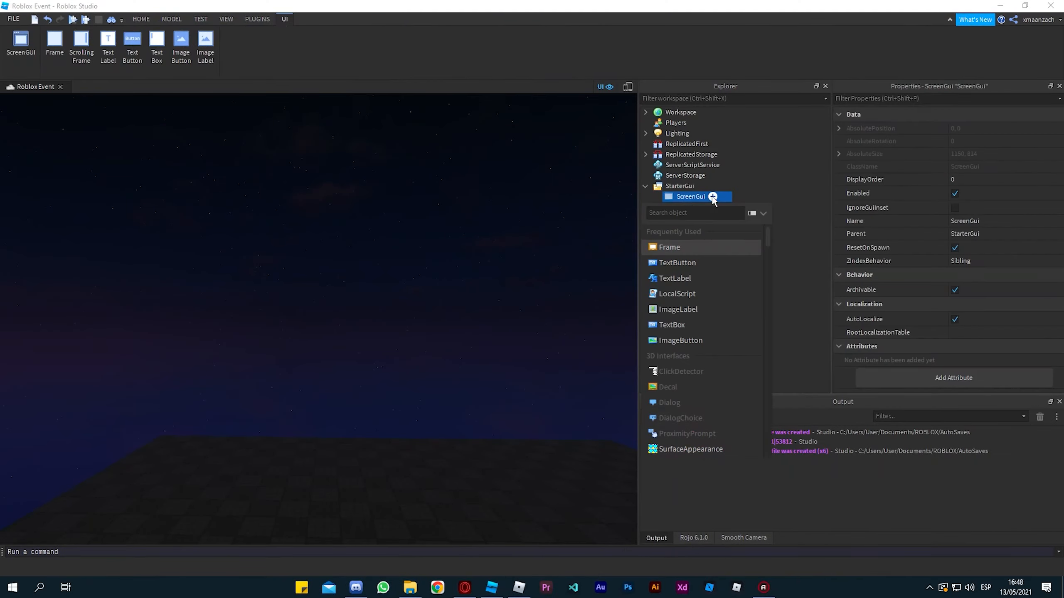
click(675, 278)
drag(85, 118, 482, 163)
drag(447, 196, 412, 280)
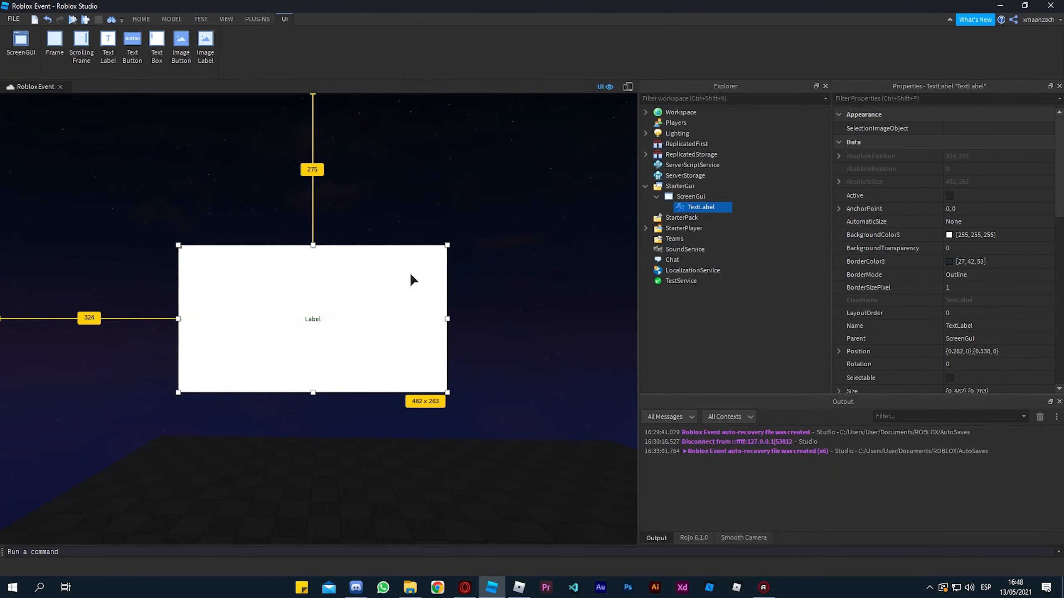
Set the TextLabel's background colour to light yellow [255, 255, 127].
scroll(949, 246, down, 3)
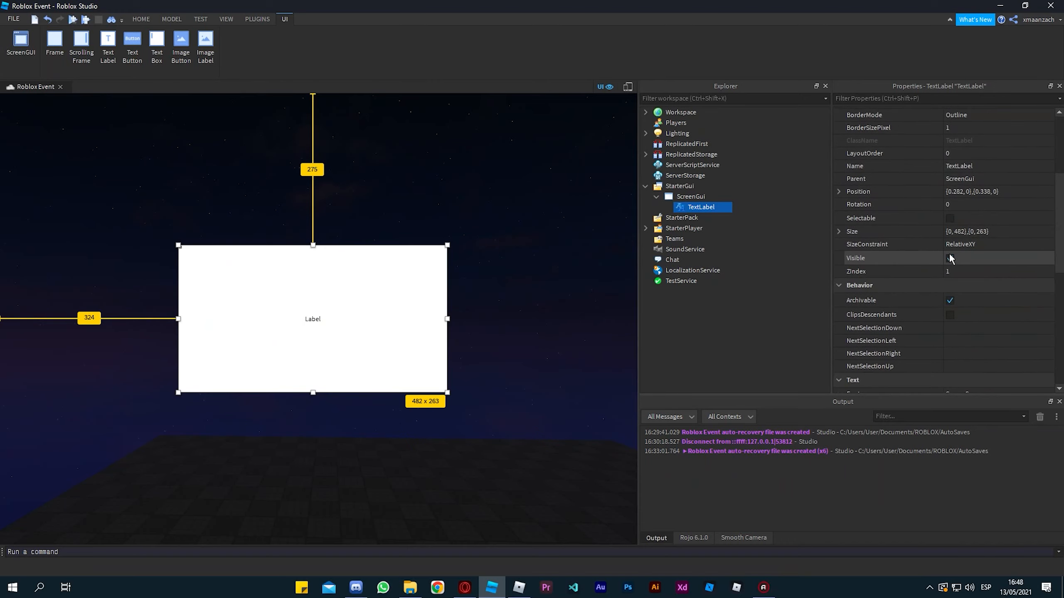
scroll(956, 254, up, 3)
scroll(937, 258, down, 1)
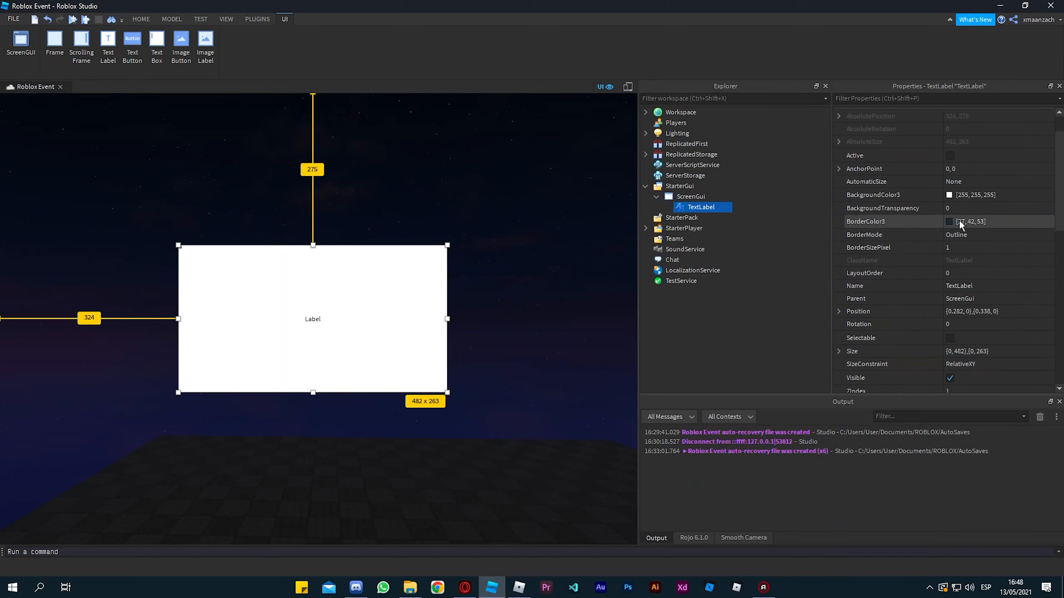
click(949, 196)
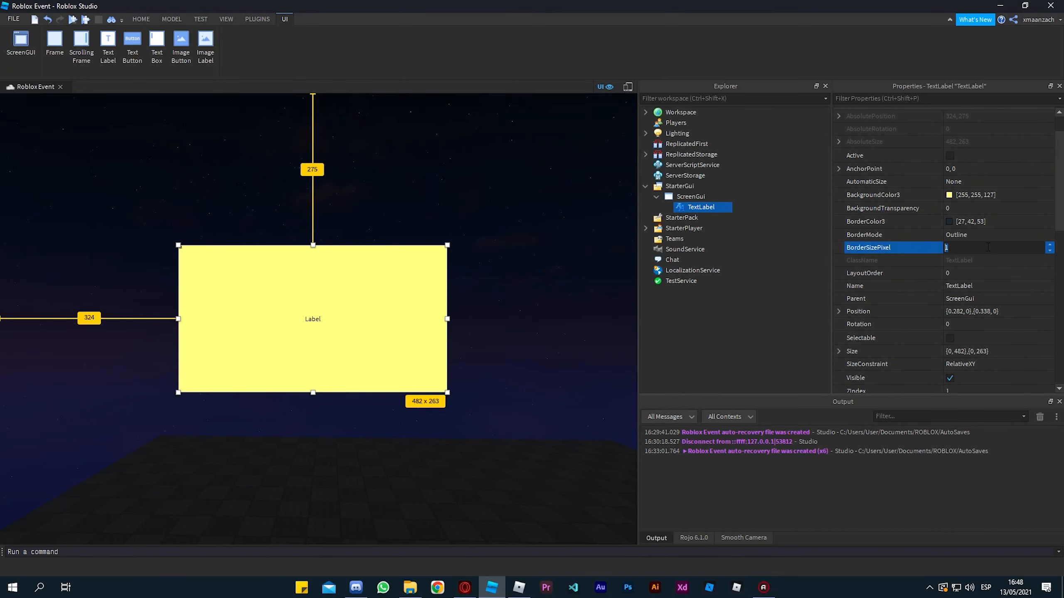
Replace the TextLabel's default text with the signed-in account's username.
scroll(950, 273, down, 6)
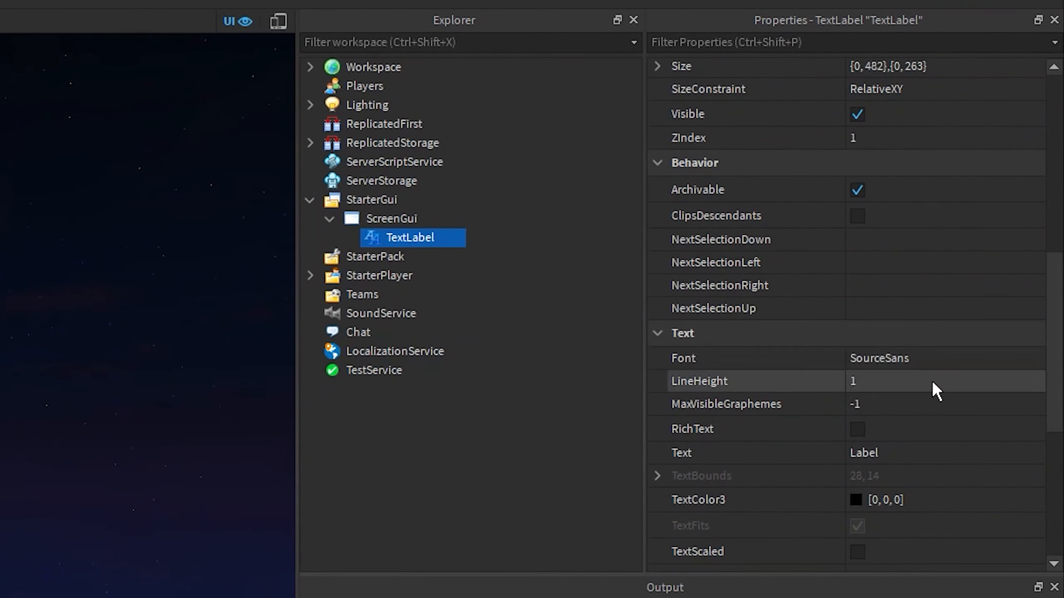
scroll(987, 293, down, 3)
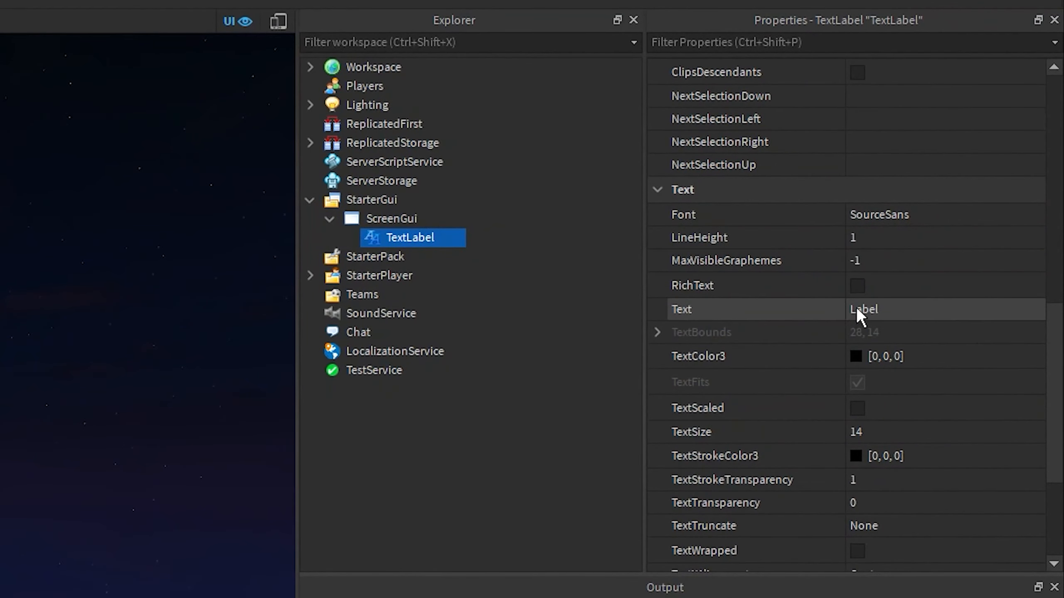
click(856, 307)
drag(877, 309, 859, 308)
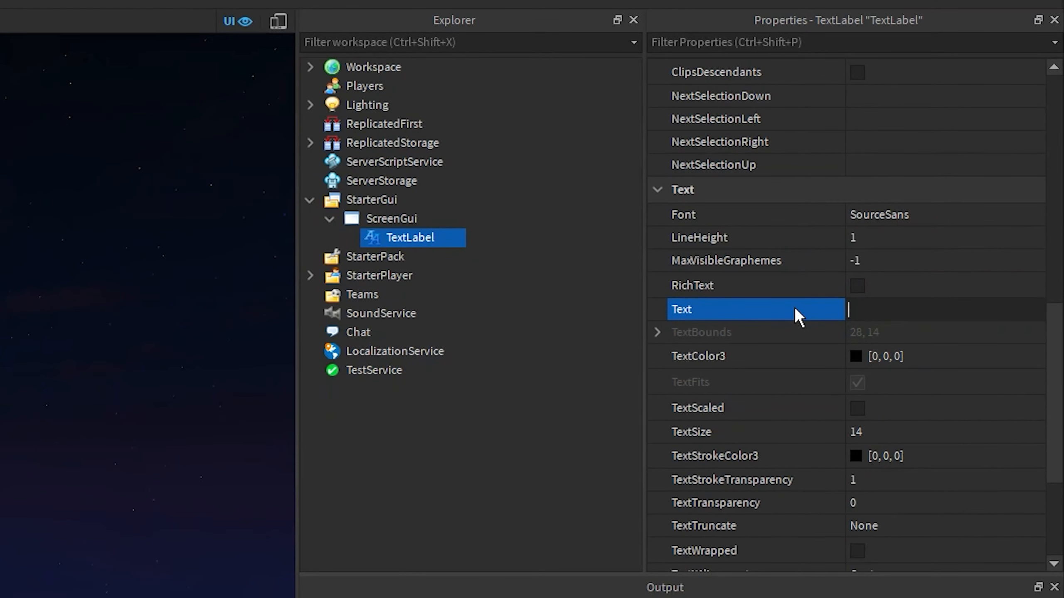
text(xmaanzacg)
key(BackSpace)
text(h)
key(Return)
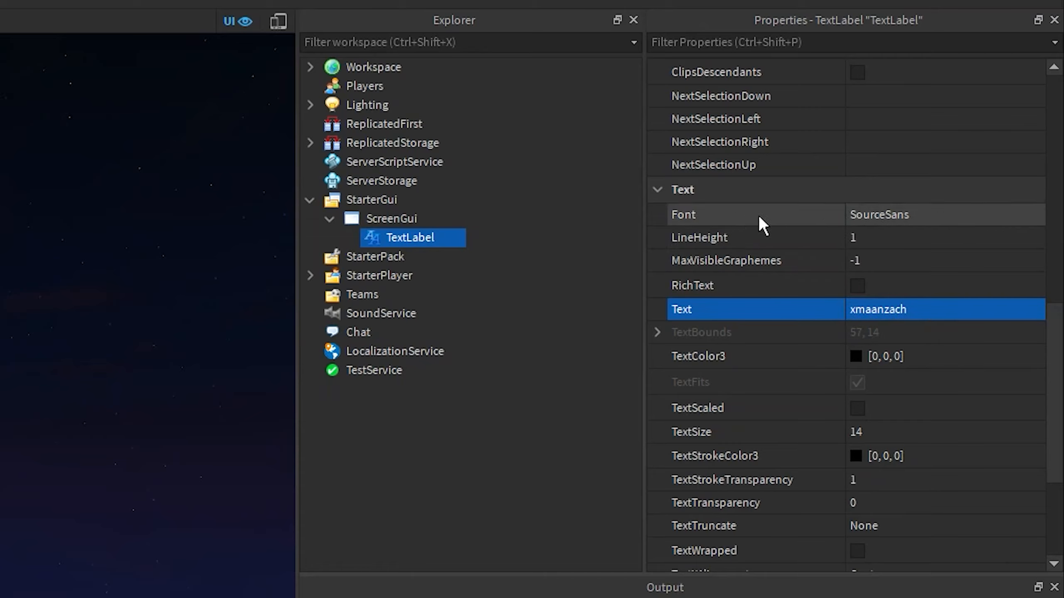
Set the TextLabel's font to GothamBlack and enable TextScaled so the text fills the label.
click(892, 214)
scroll(902, 264, down, 11)
scroll(908, 294, up, 8)
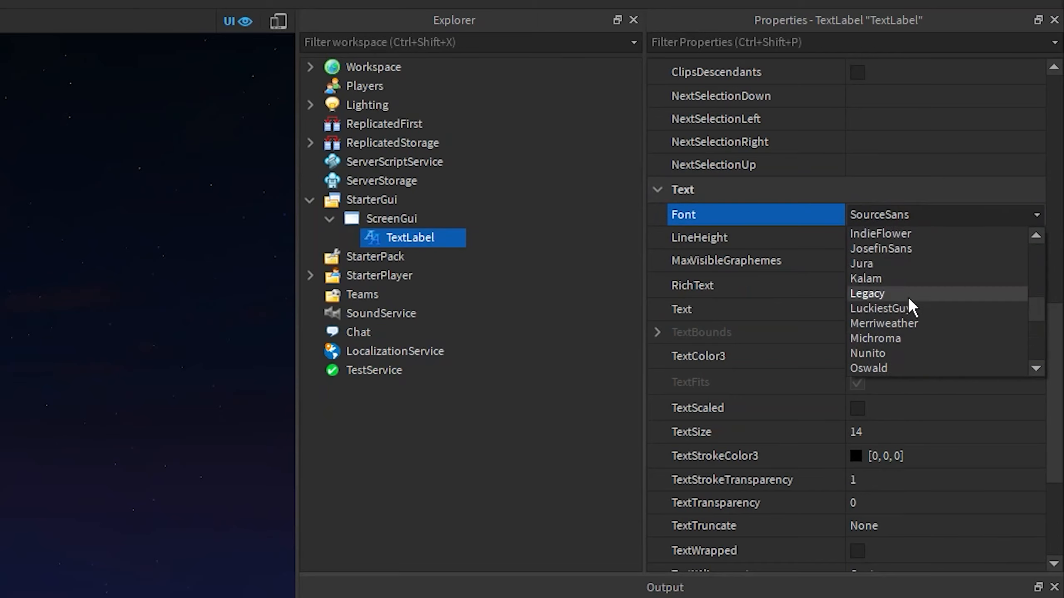
scroll(883, 308, up, 1)
scroll(902, 322, down, 1)
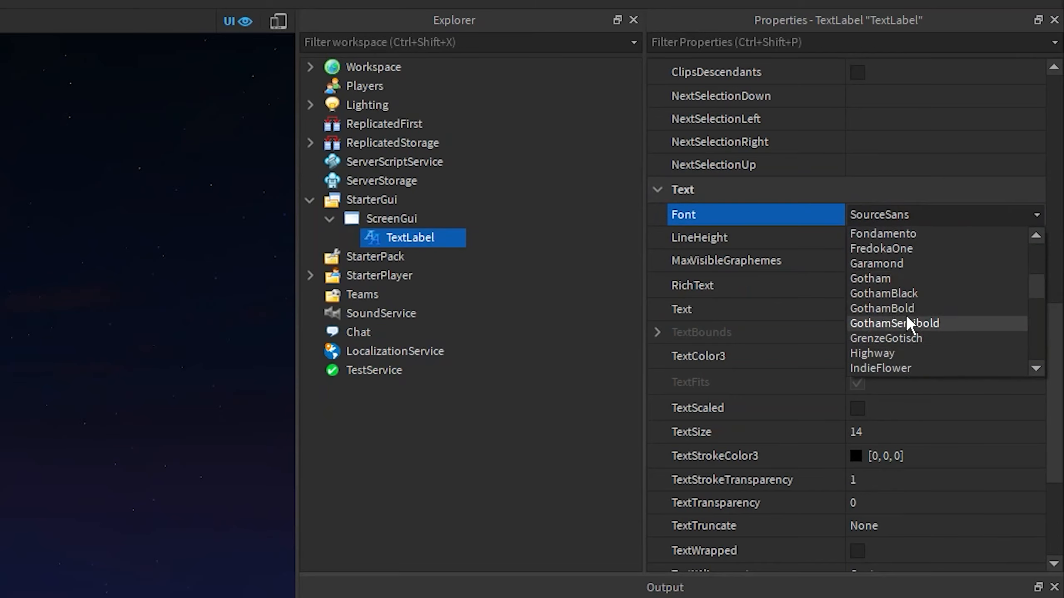
click(919, 293)
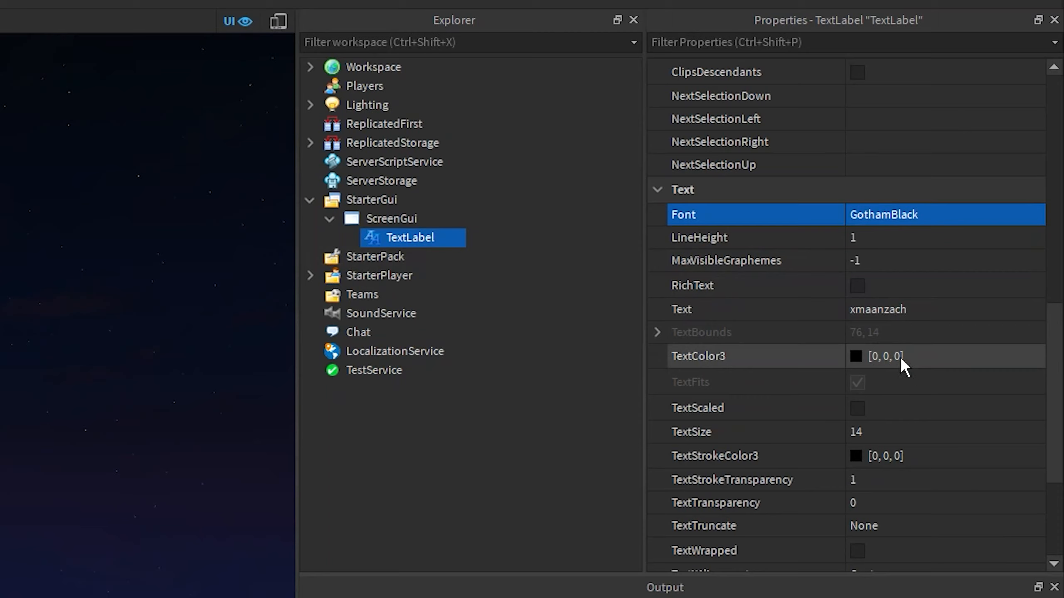
scroll(850, 360, down, 1)
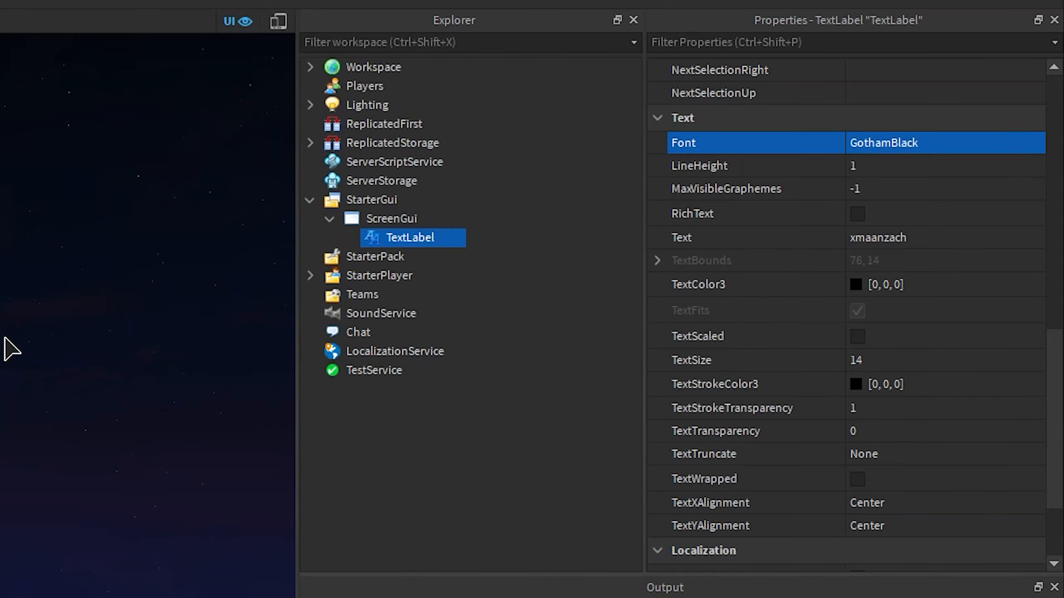
click(871, 338)
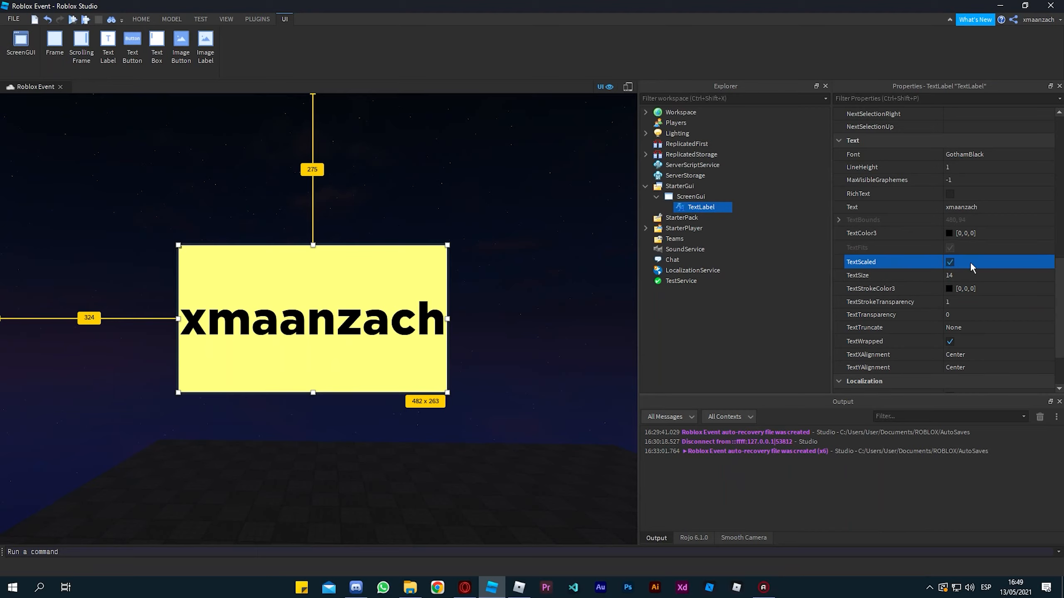
Set the TextLabel's text colour to a muted yellow [208, 208, 103].
click(949, 233)
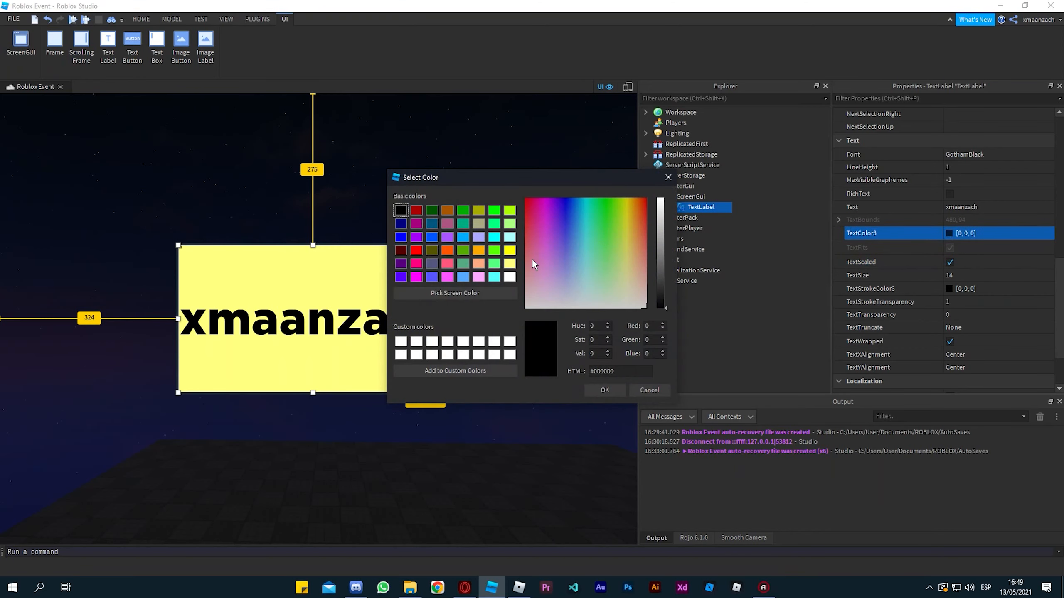
click(567, 273)
drag(598, 176, 653, 172)
drag(775, 217, 597, 251)
click(622, 256)
drag(774, 241, 776, 211)
click(727, 382)
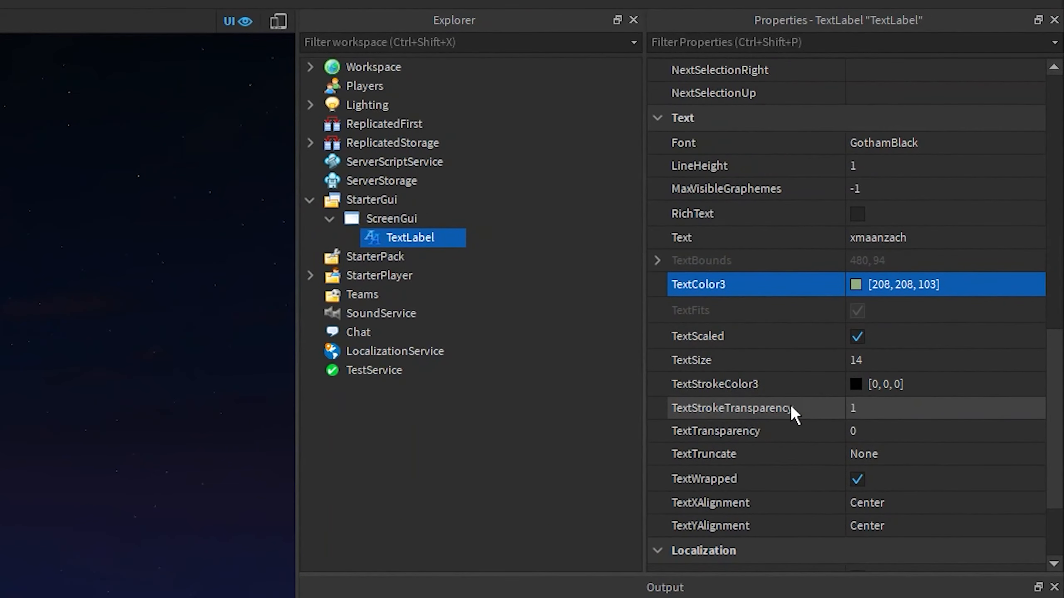
Make the text outline fully opaque by setting the TextLabel's stroke transparency to 0.
click(884, 407)
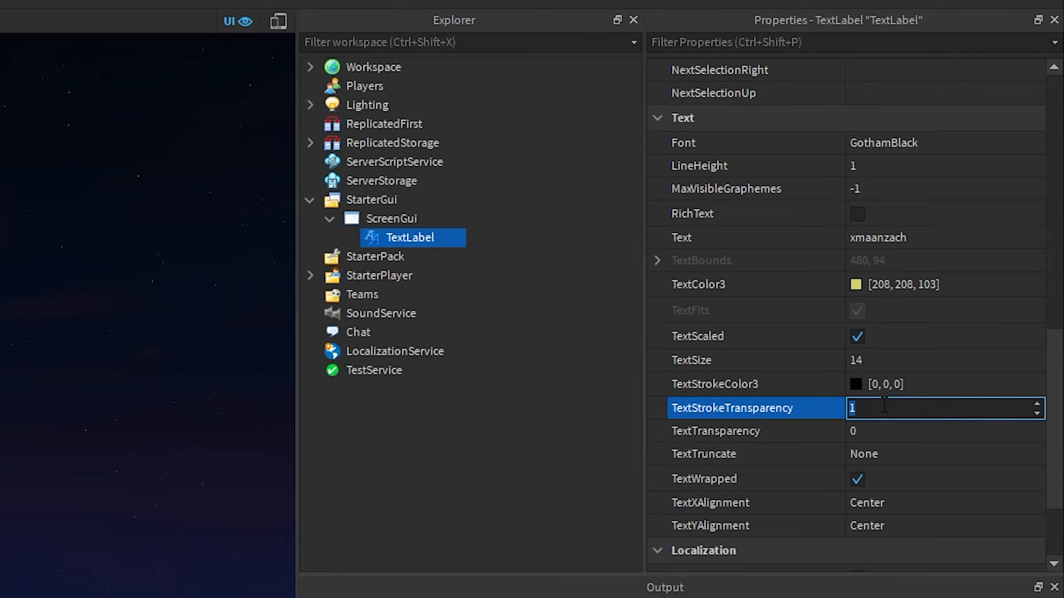
text(0)
key(Return)
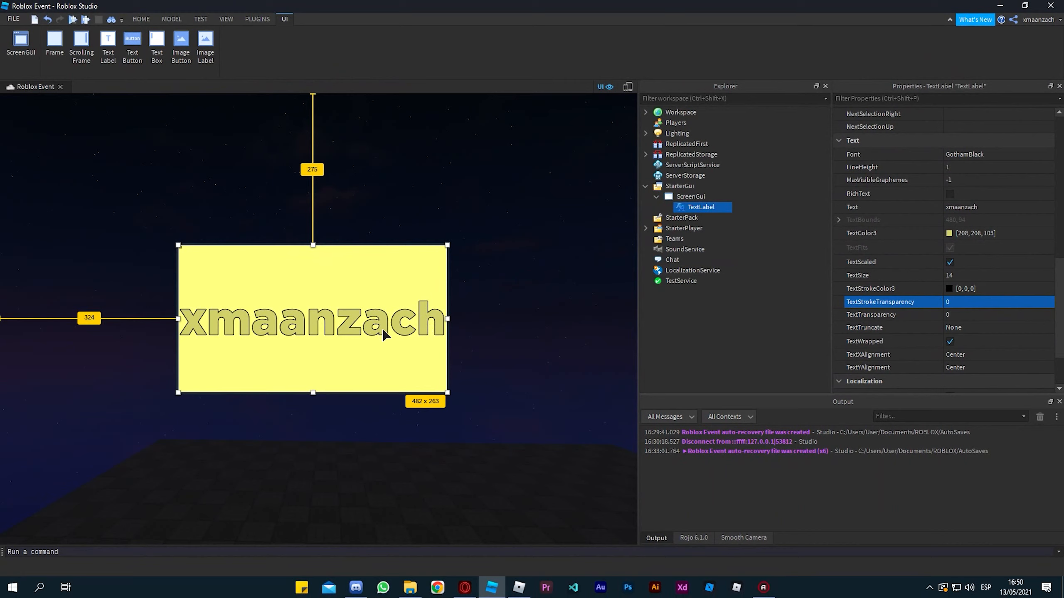
Set the TextLabel's text stroke colour to white [255, 255, 255] after trying light blue.
click(871, 288)
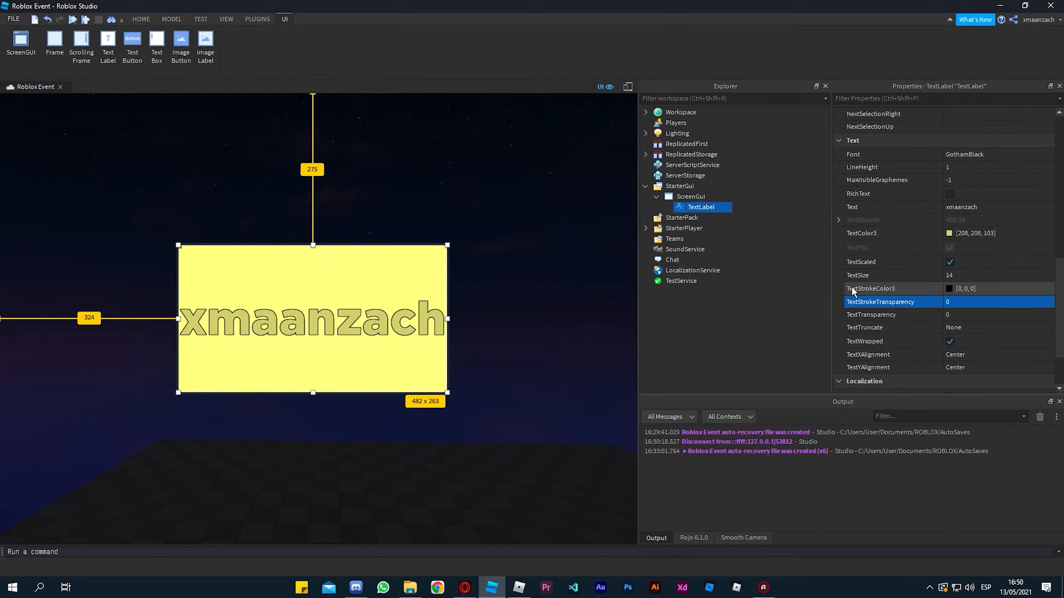
click(949, 288)
drag(593, 181, 771, 188)
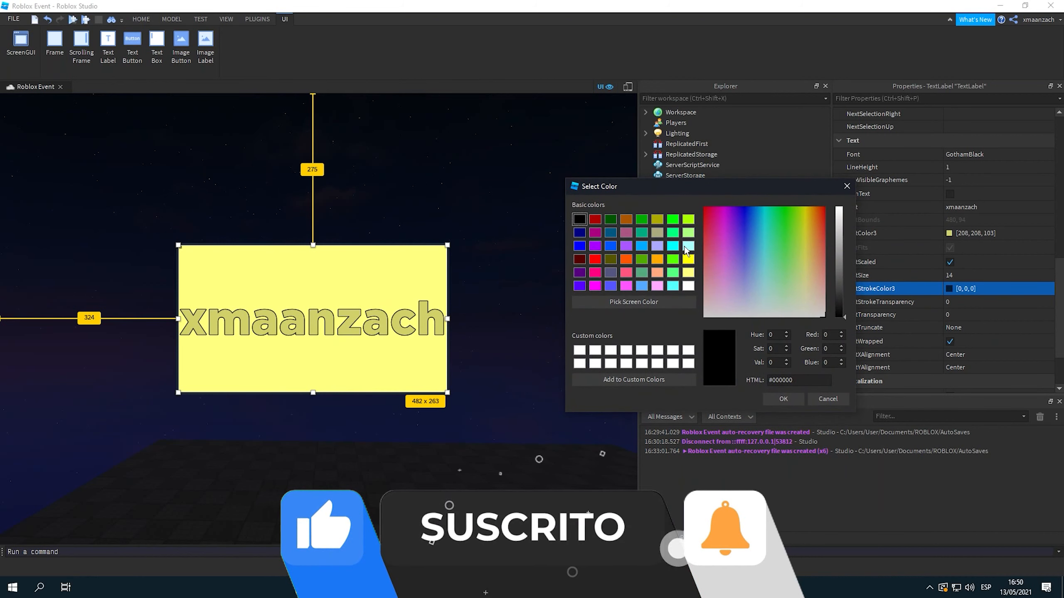
click(688, 246)
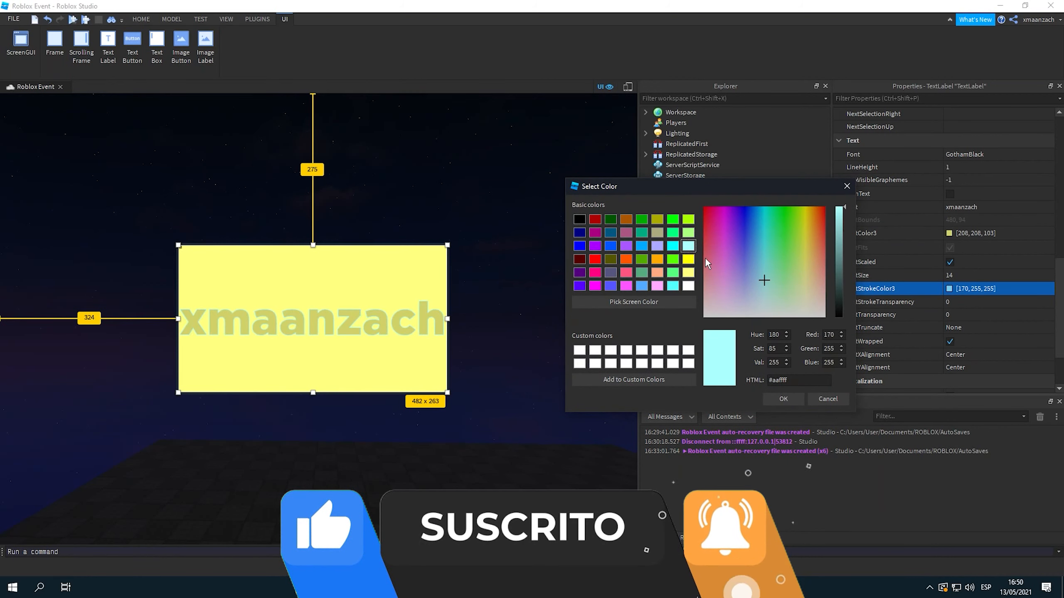
click(688, 286)
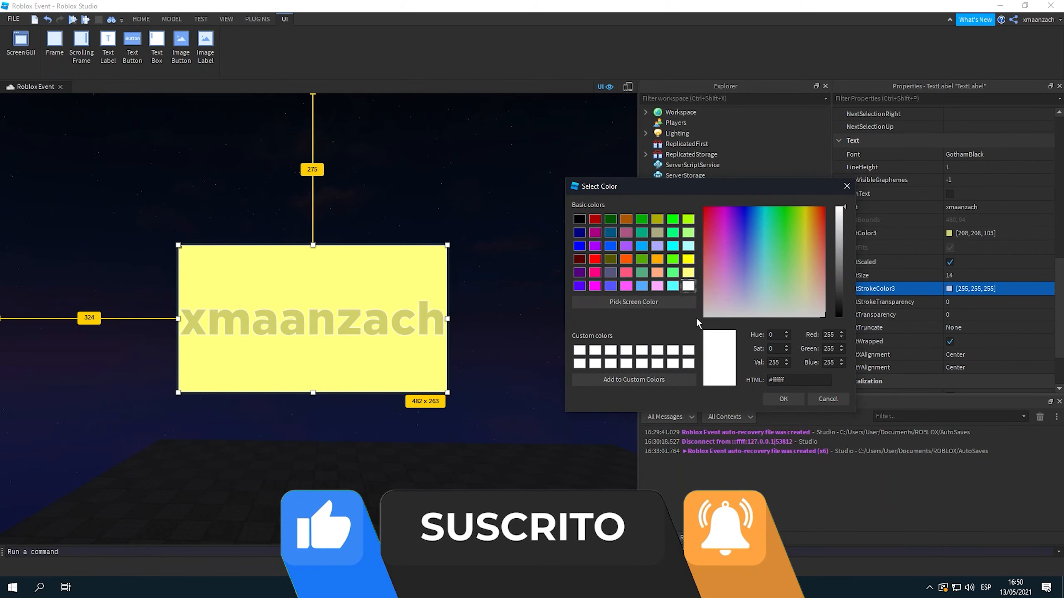
click(689, 273)
click(688, 285)
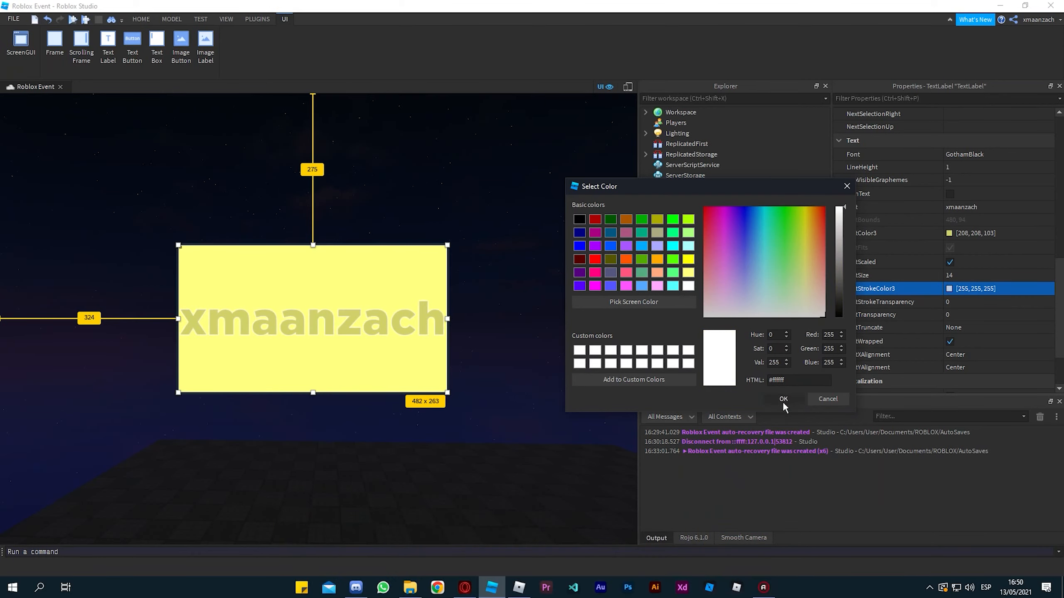
click(783, 399)
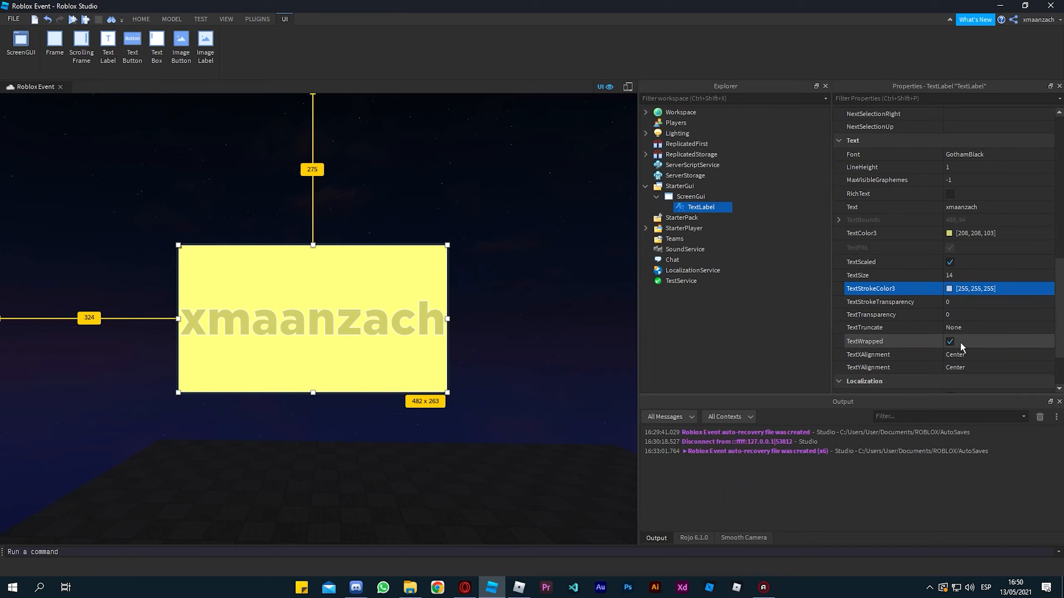
scroll(939, 338, up, 2)
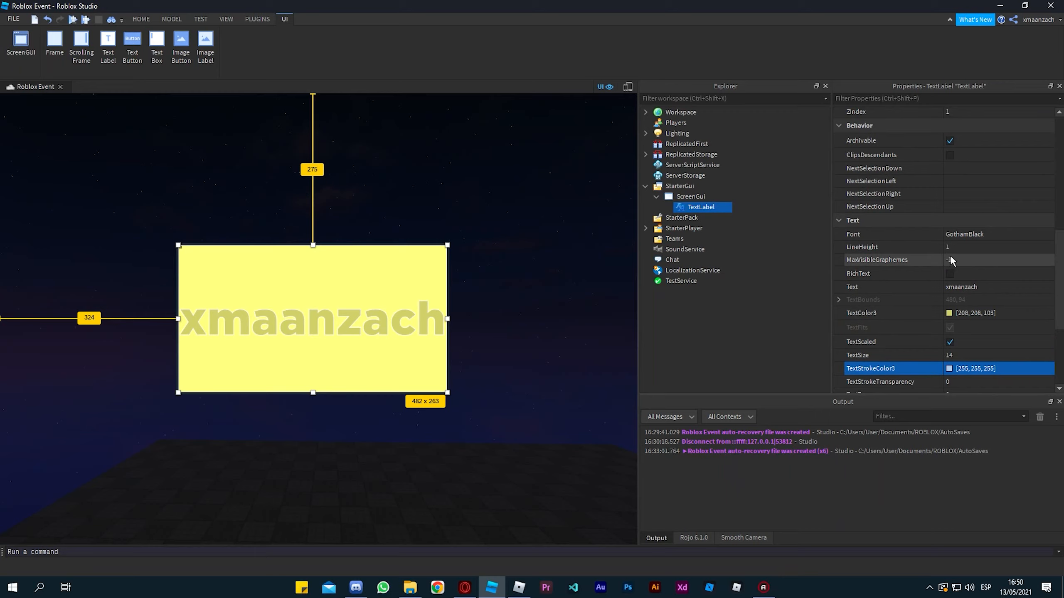
Set the TextLabel's font to SciFi after trying PermanentMarker and browsing through the neighbouring fonts.
click(979, 233)
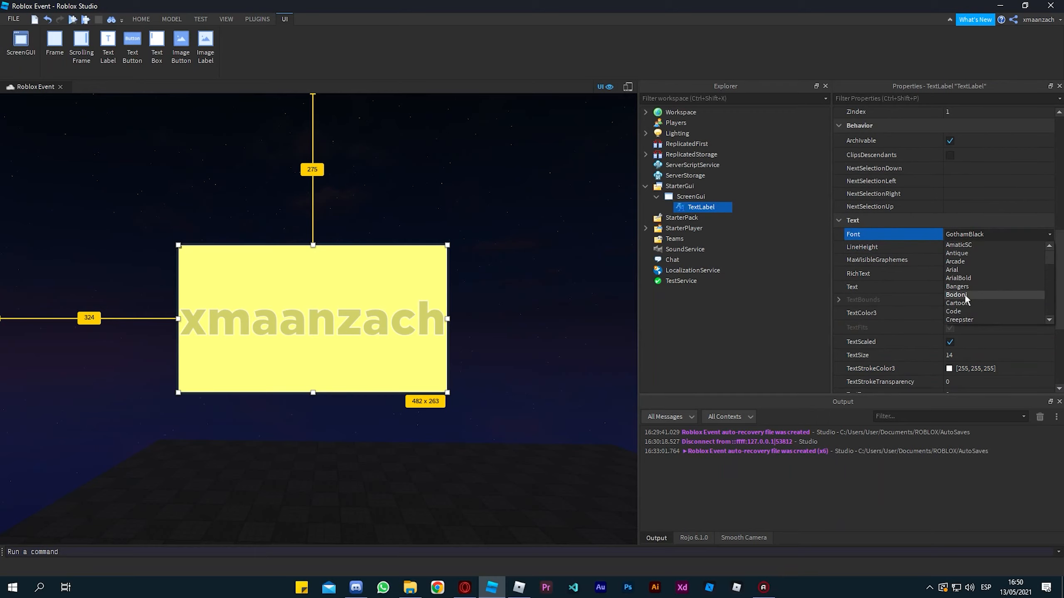
scroll(964, 294, down, 8)
click(965, 290)
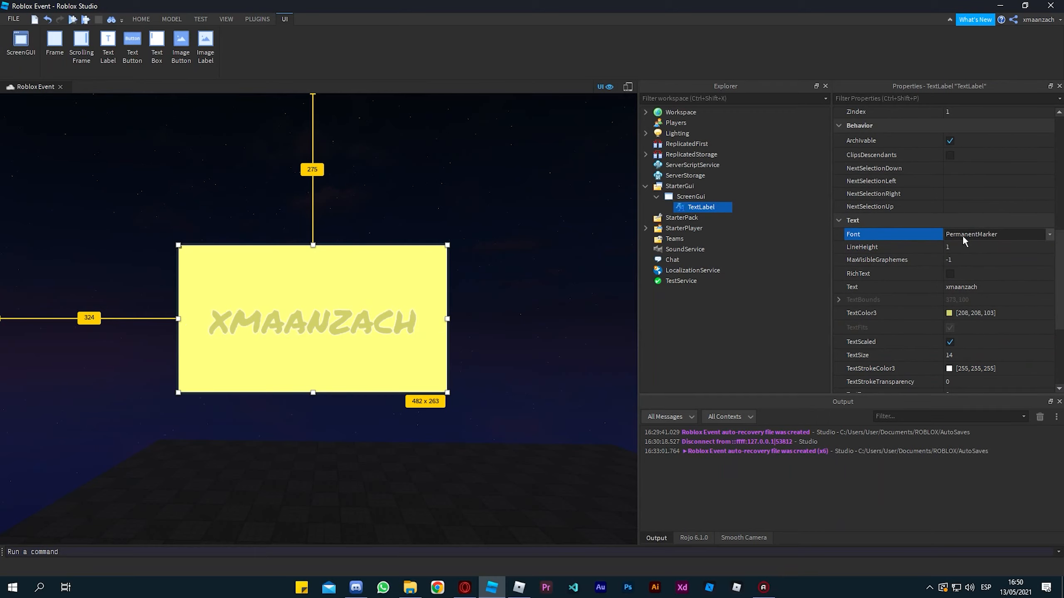
scroll(962, 235, up, 20)
scroll(962, 234, up, 6)
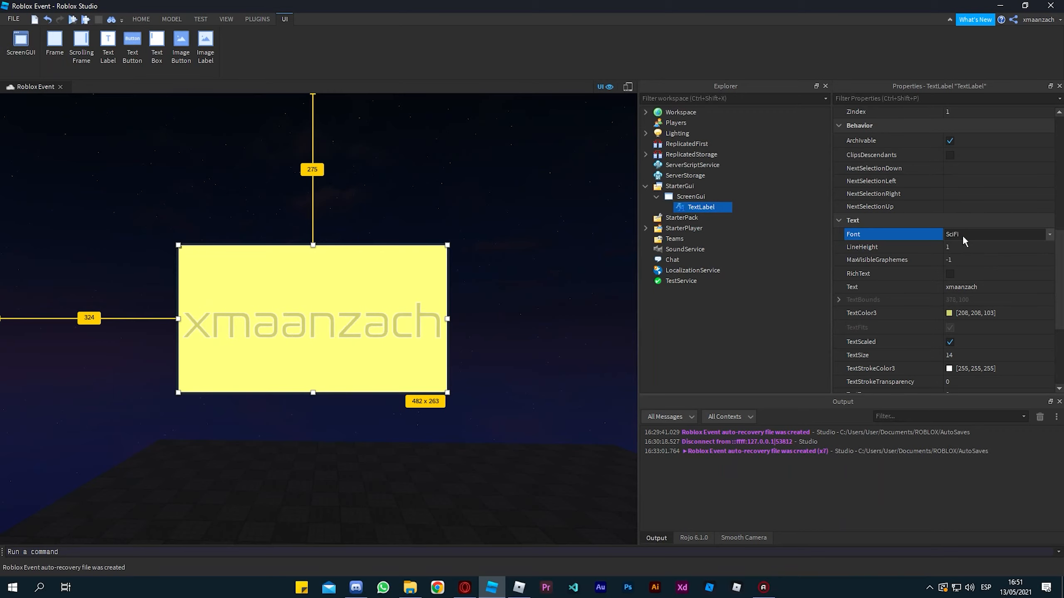
Try a Rotation of 45 on the TextLabel, then set its Rotation back to 0.
scroll(921, 282, up, 8)
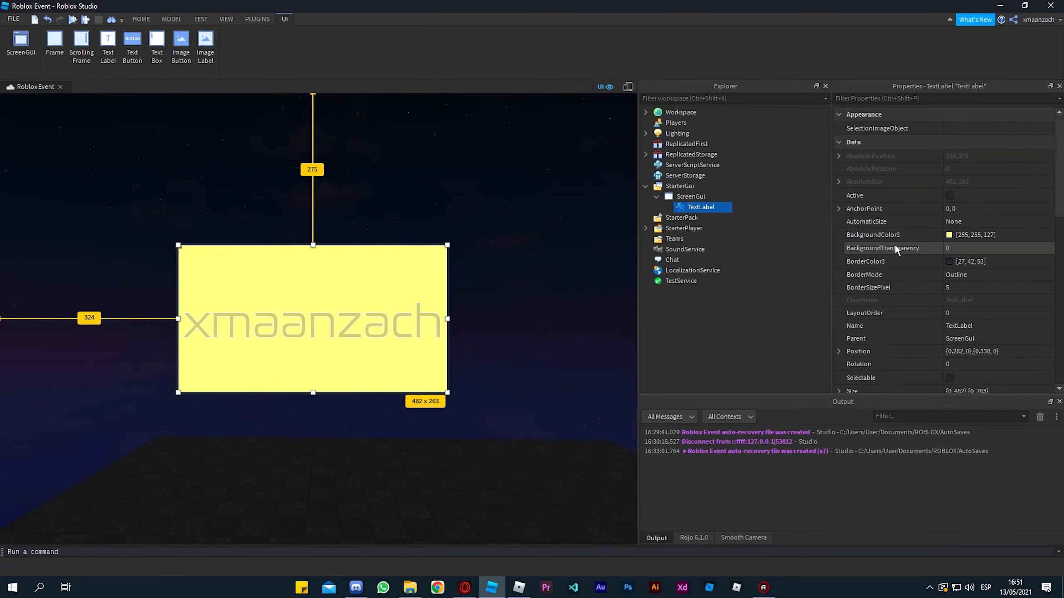
scroll(900, 279, down, 2)
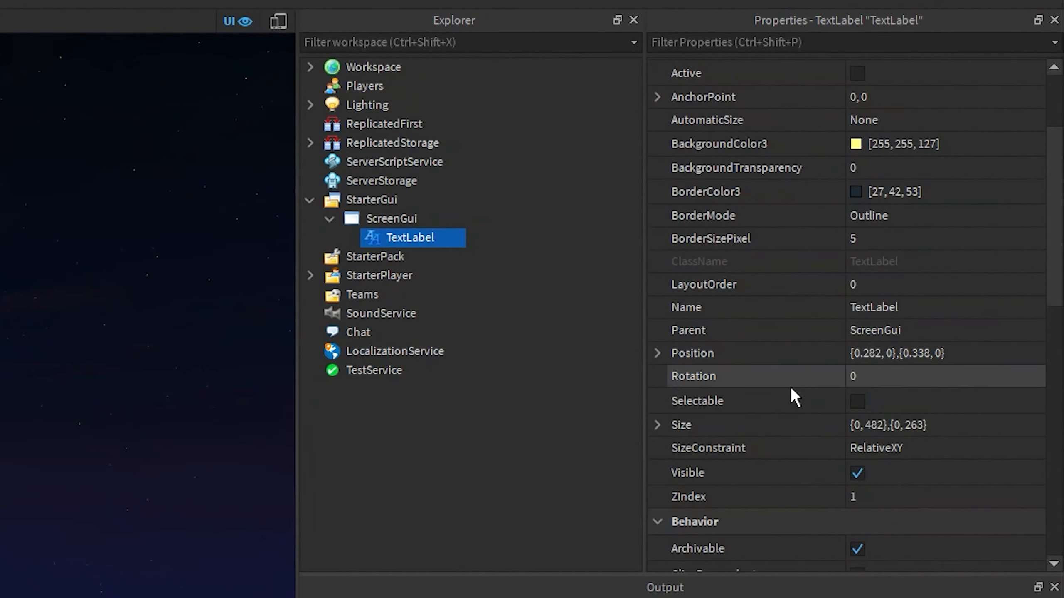
click(860, 381)
text(45)
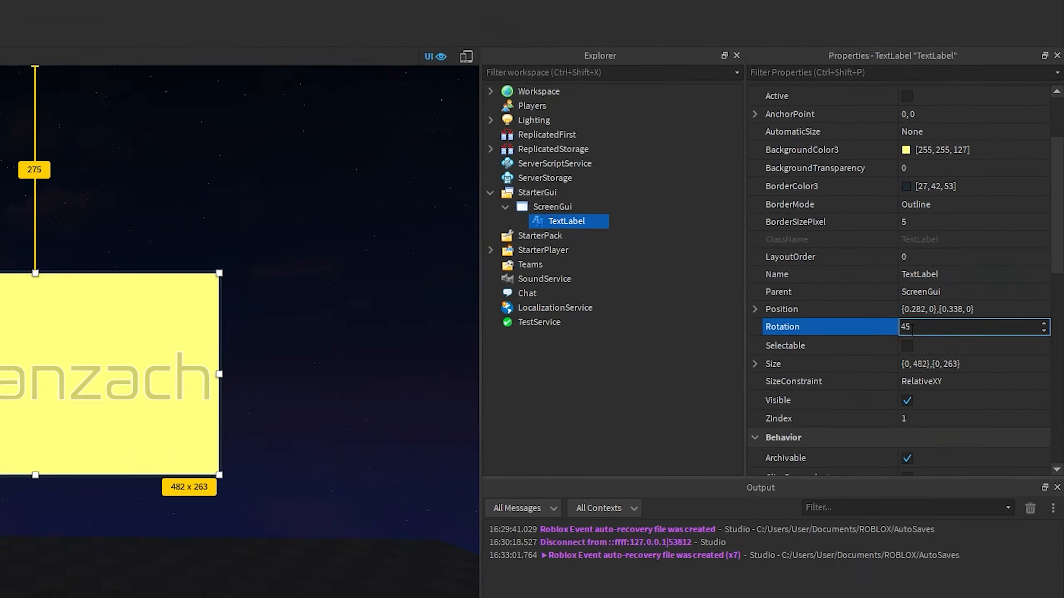
key(Return)
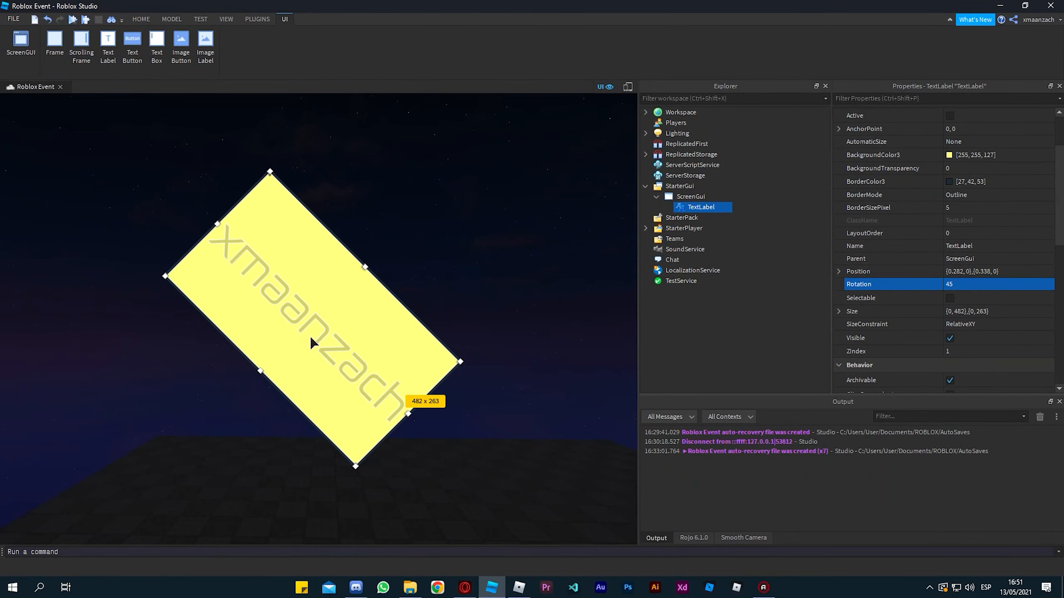
click(940, 284)
text(0)
key(Return)
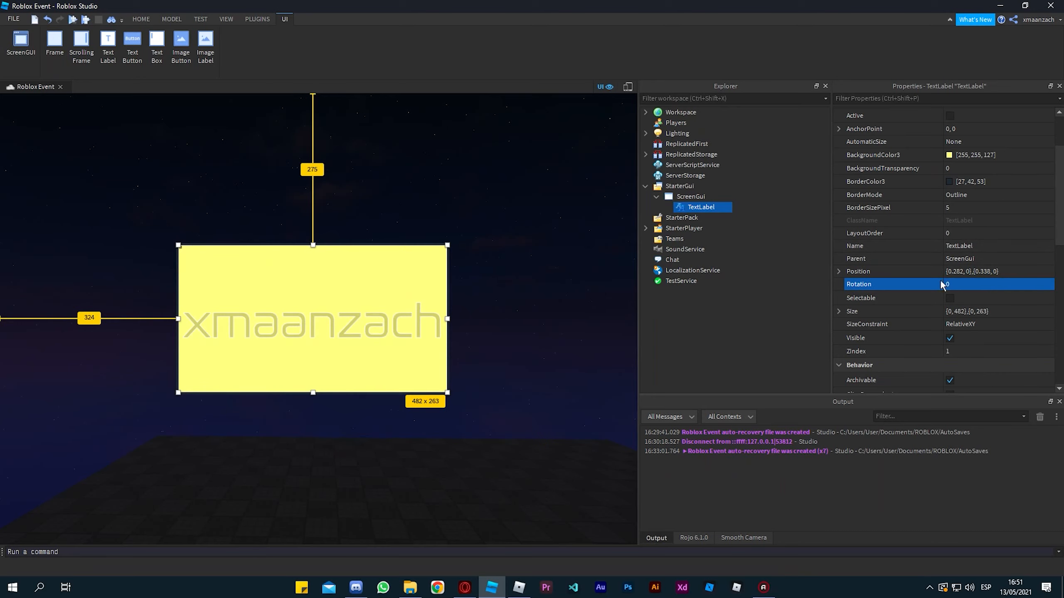
Add an ImageLabel to the ScreenGui and look through its Image and ImageColor3 properties.
scroll(908, 311, up, 2)
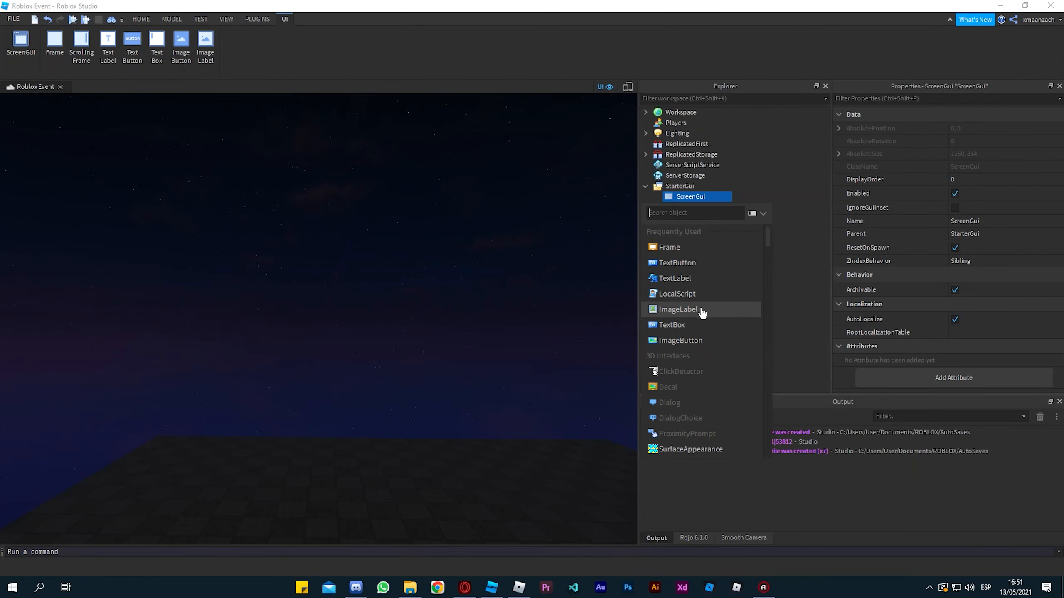
click(701, 310)
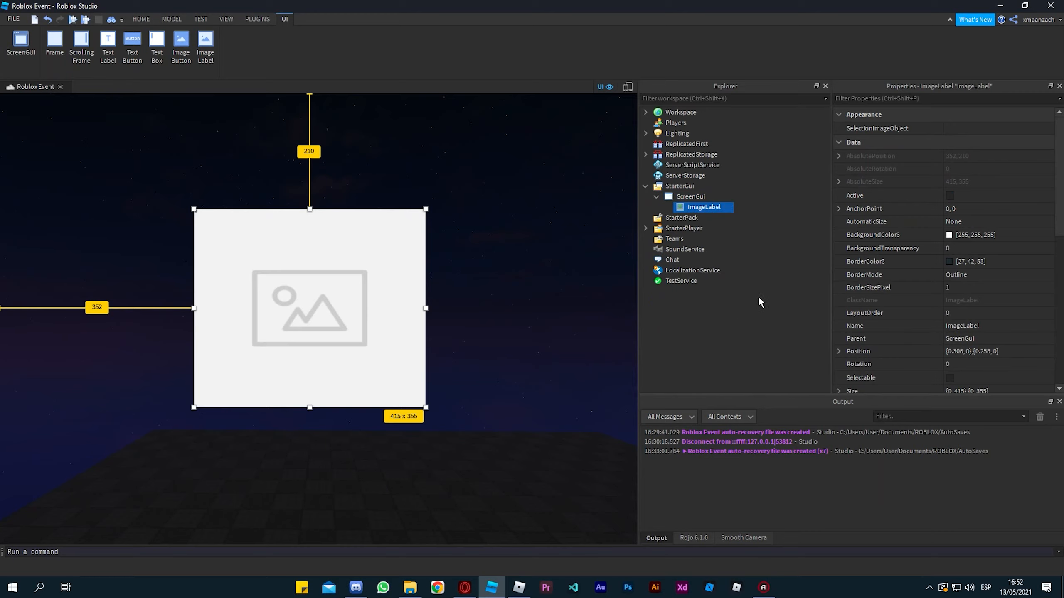
scroll(894, 299, down, 10)
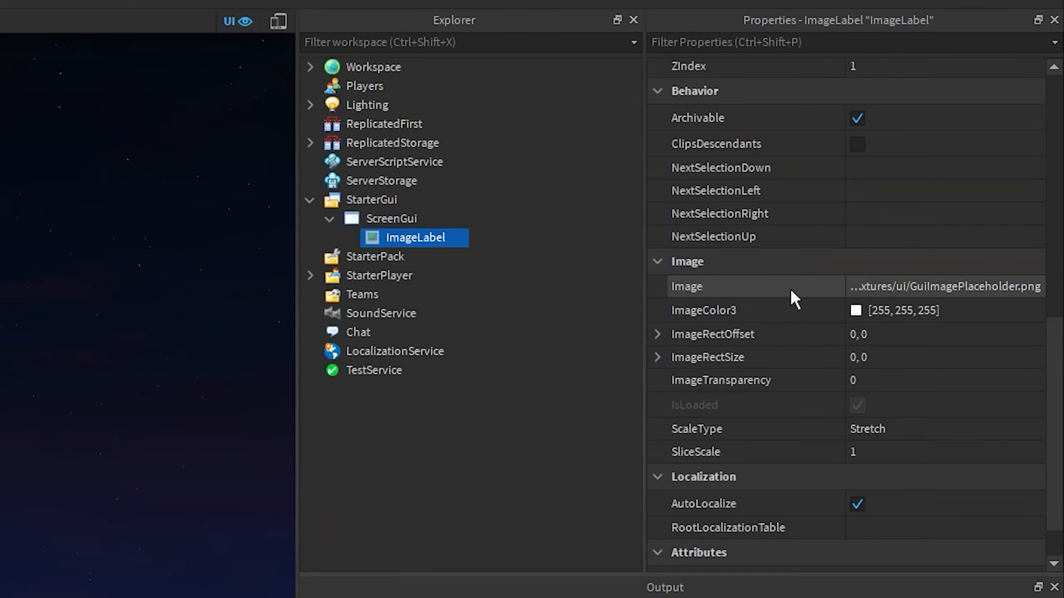
click(885, 290)
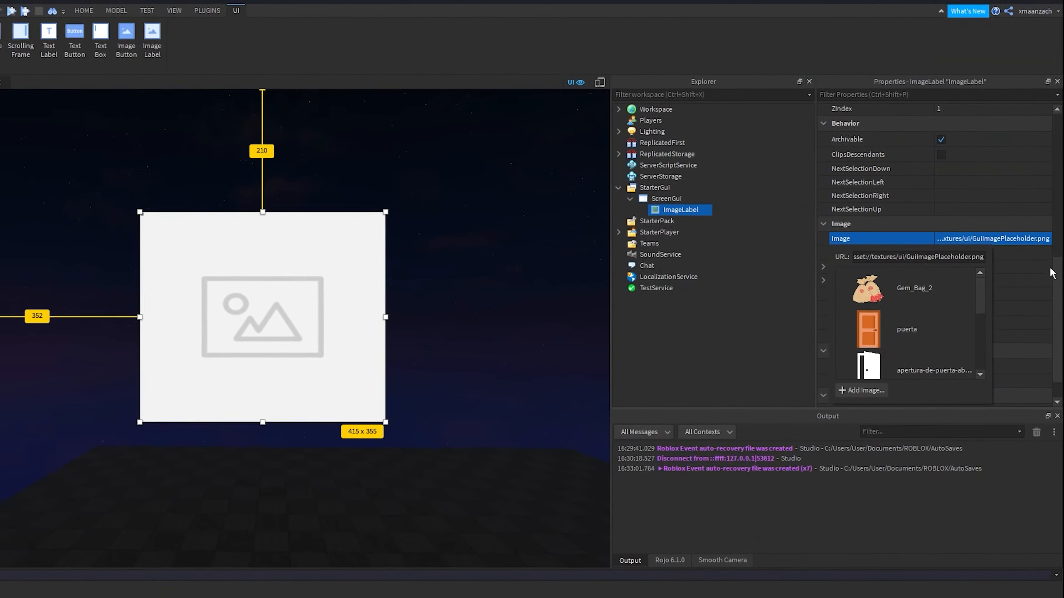
click(1005, 311)
scroll(695, 405, down, 1)
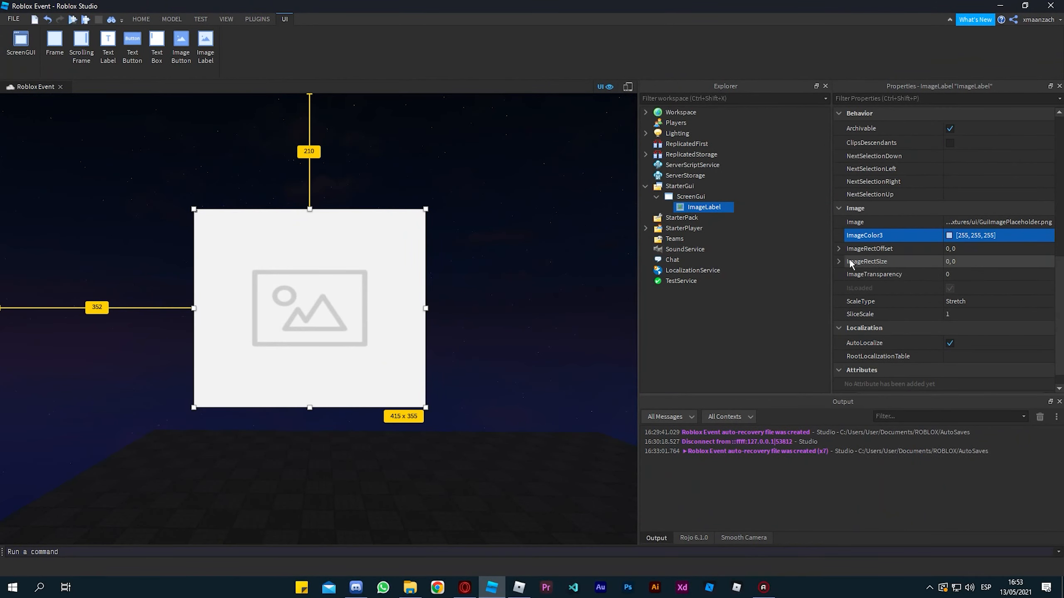
Try an ImageTransparency of 0.5 on the ImageLabel, then set it back to 0.
click(975, 274)
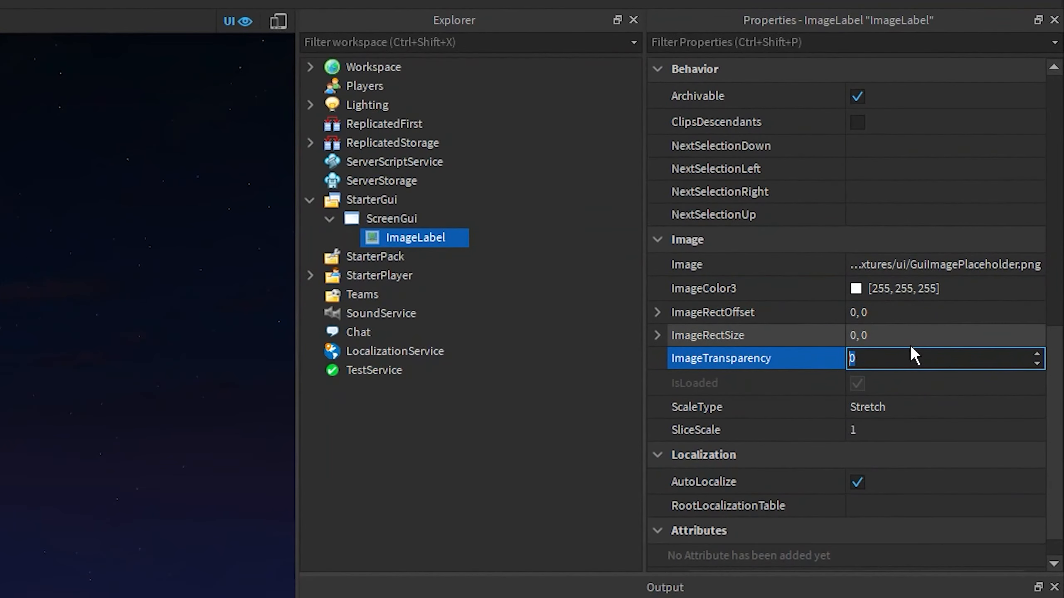
text(0.5)
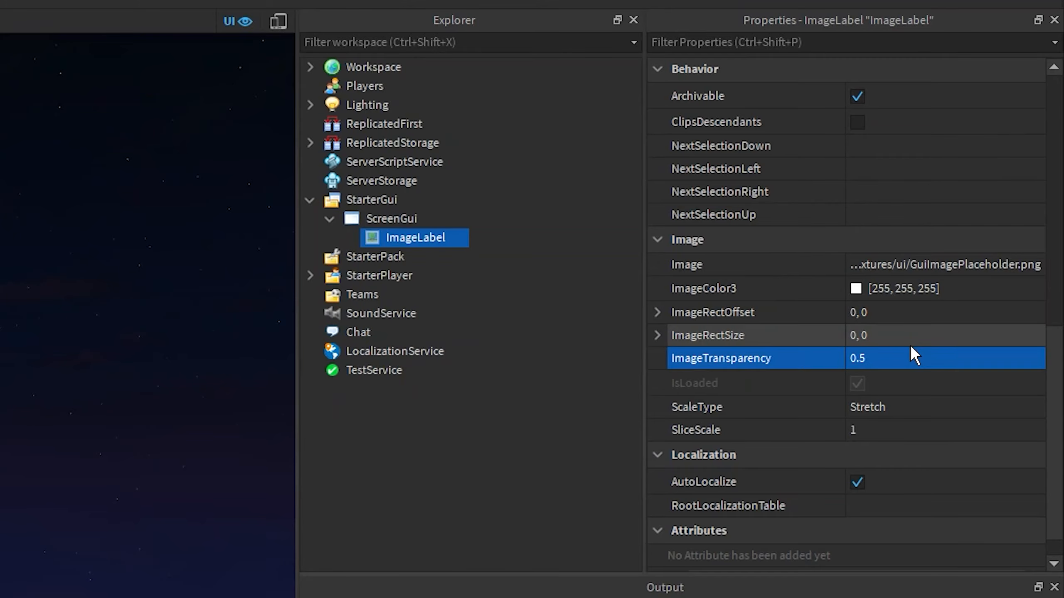
key(Return)
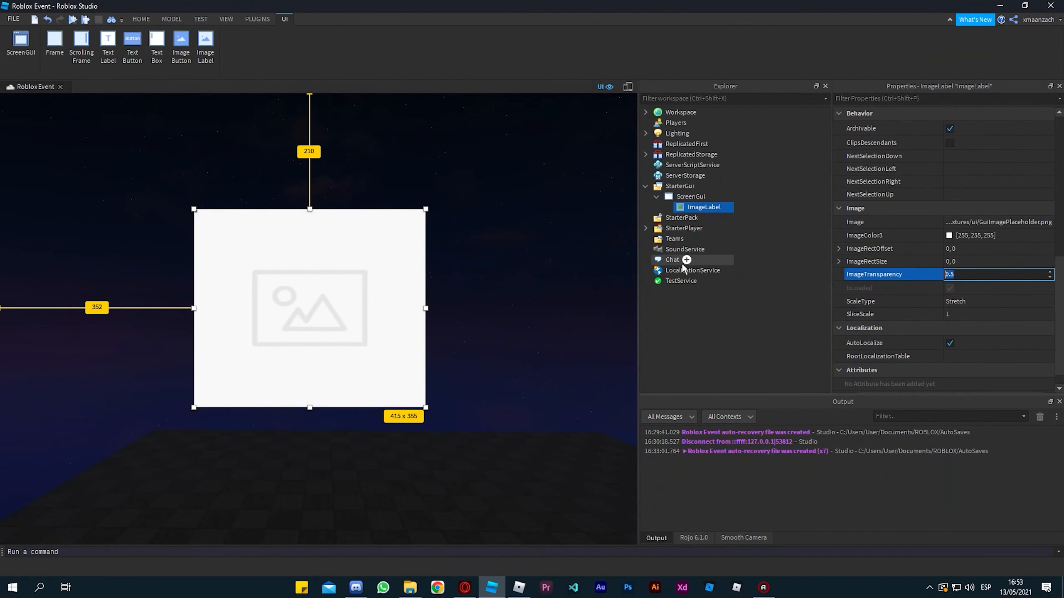
text(0)
key(Return)
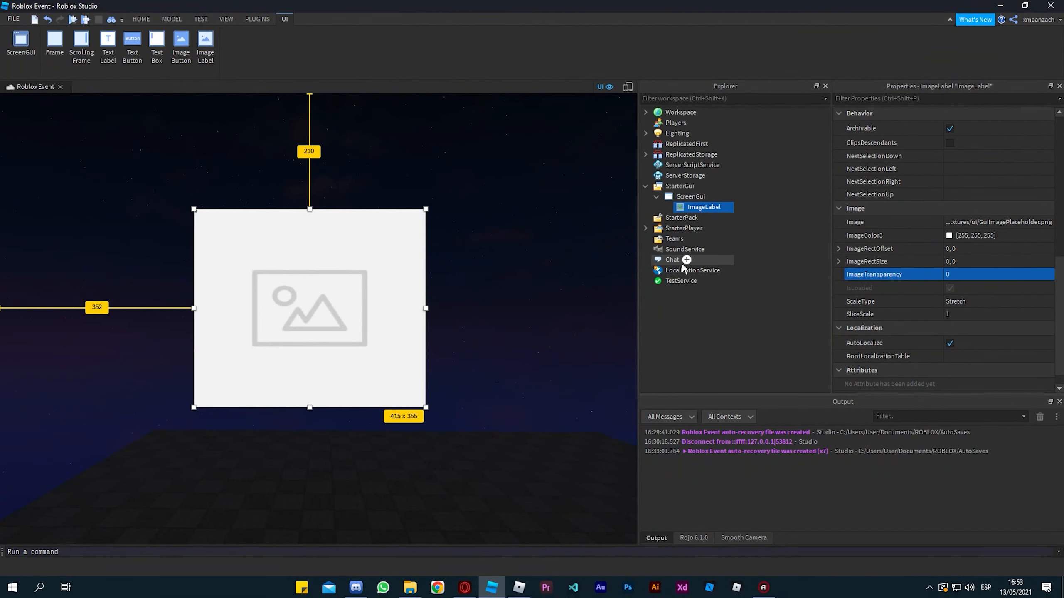
Show the Asset Manager window and move it beside the ImageLabel, clear of its centre.
click(972, 302)
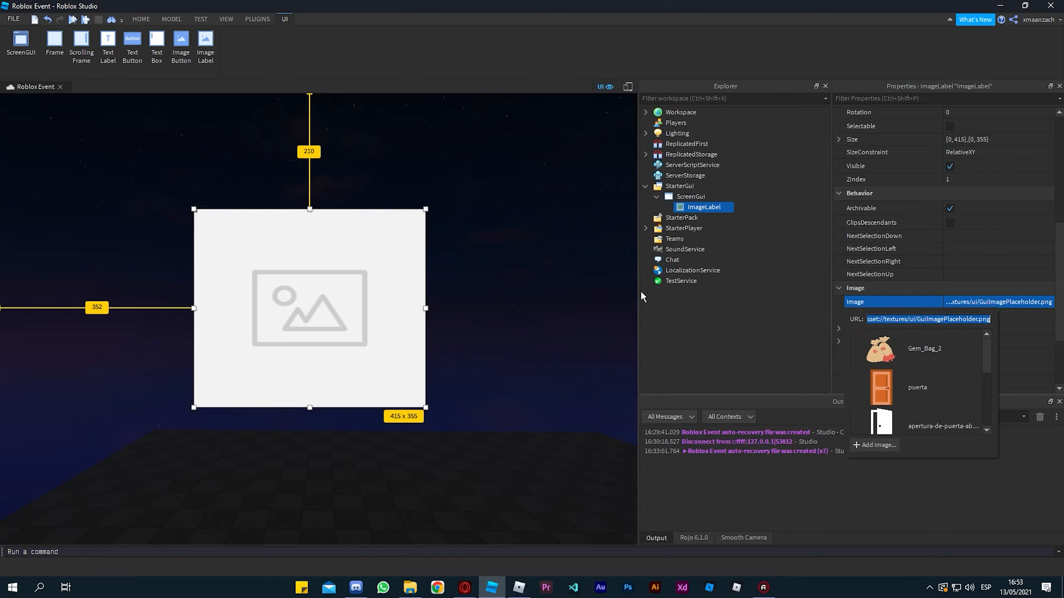
click(545, 266)
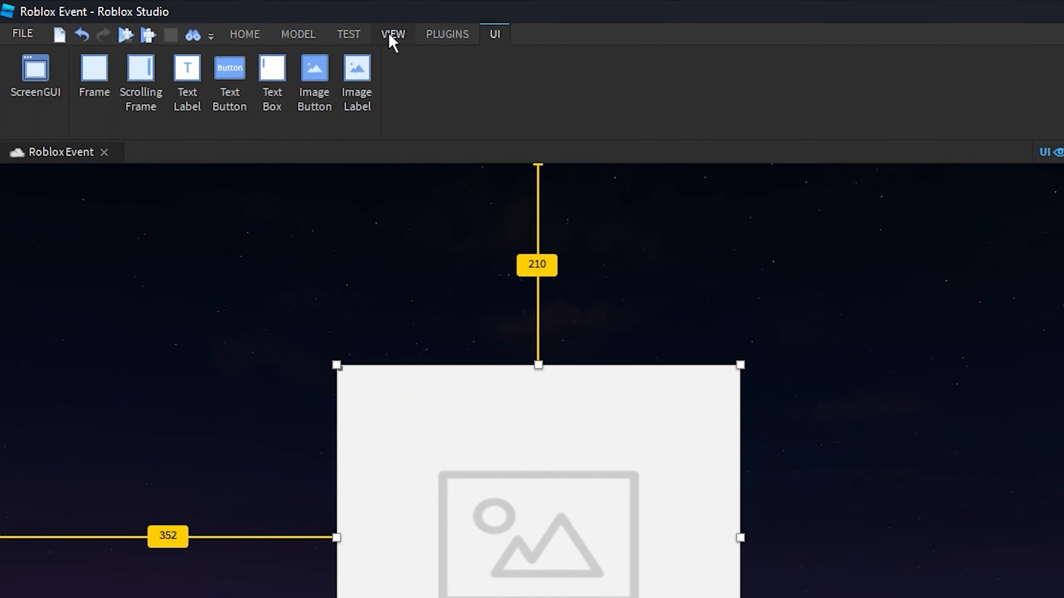
click(227, 19)
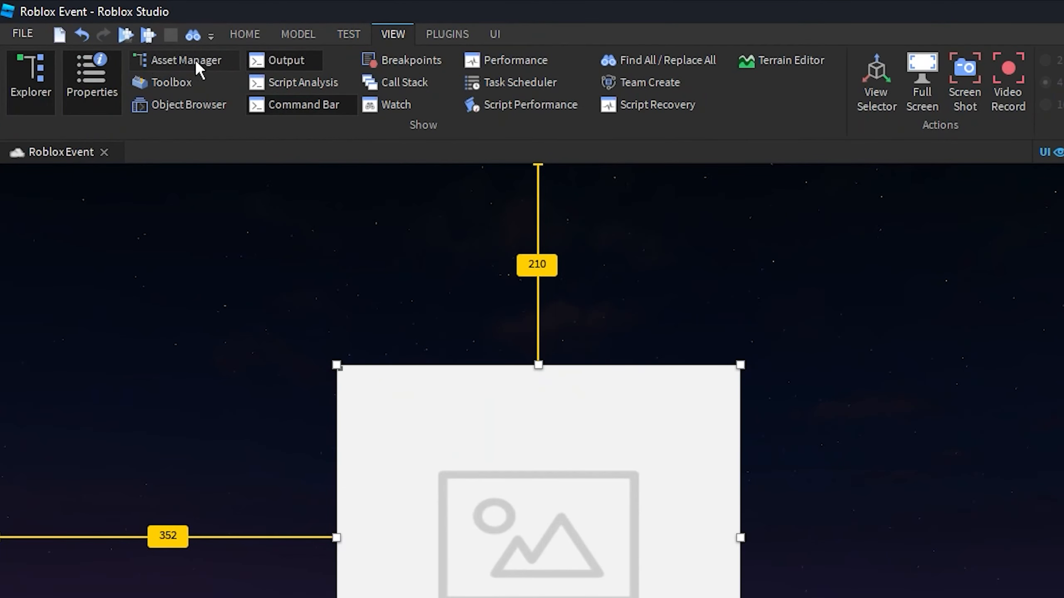
click(162, 61)
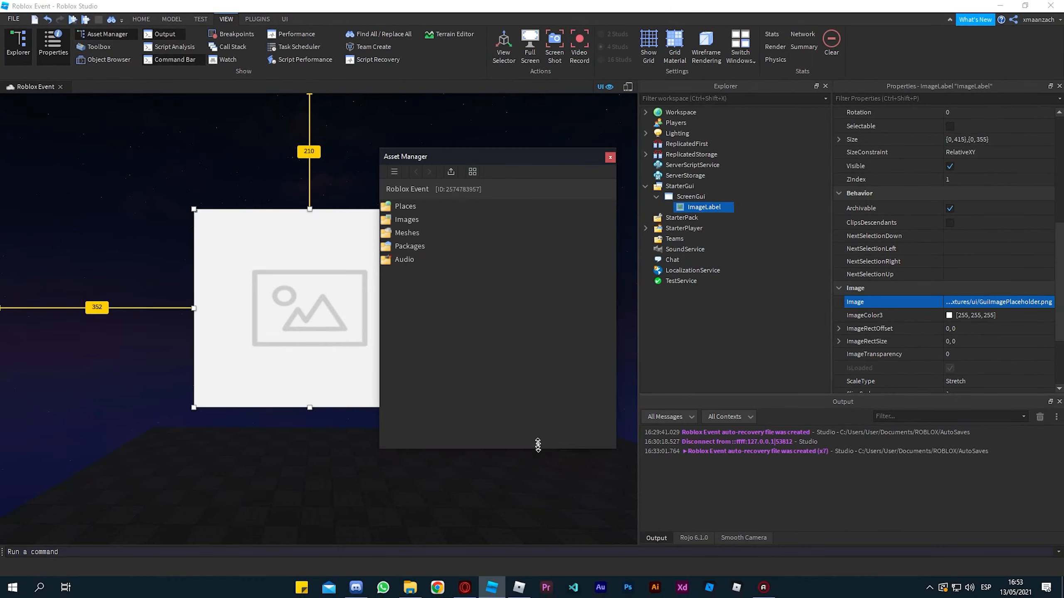
drag(492, 159, 157, 229)
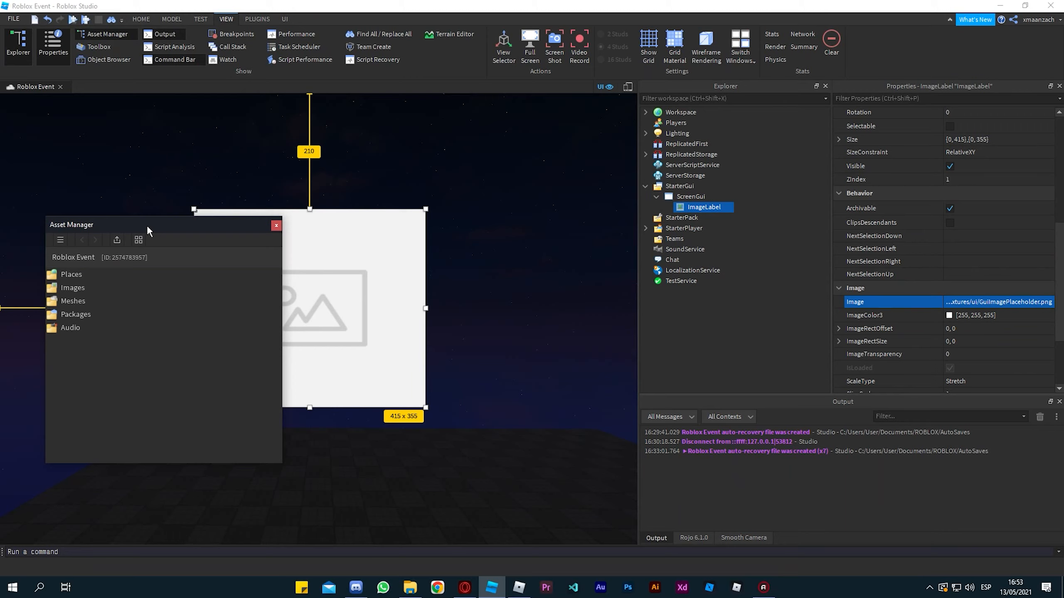
drag(147, 225, 138, 201)
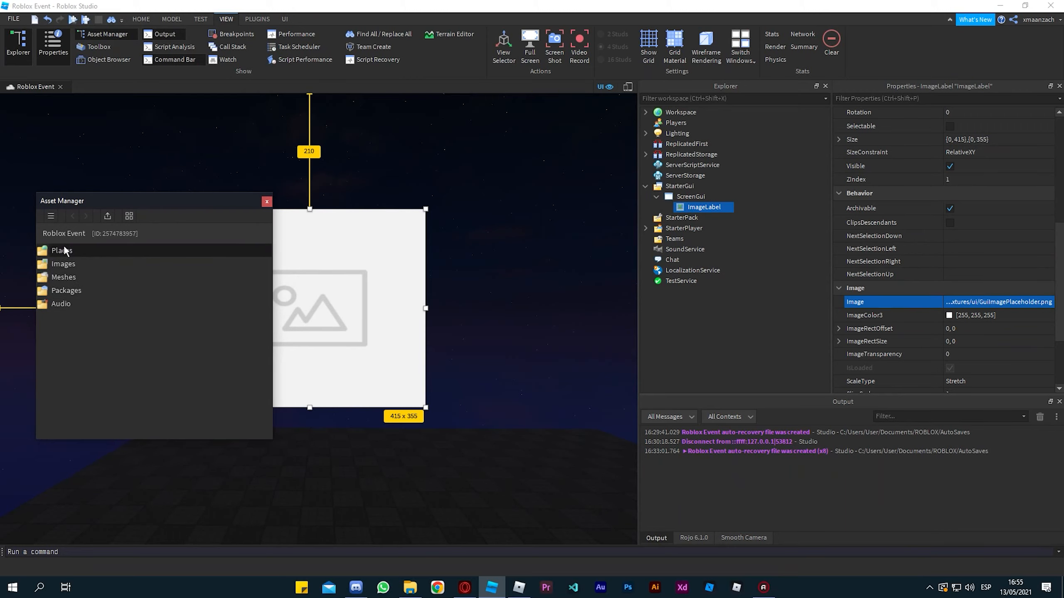
Check the Audio folder in the Asset Manager, then open the Images folder.
click(61, 304)
double_click(61, 304)
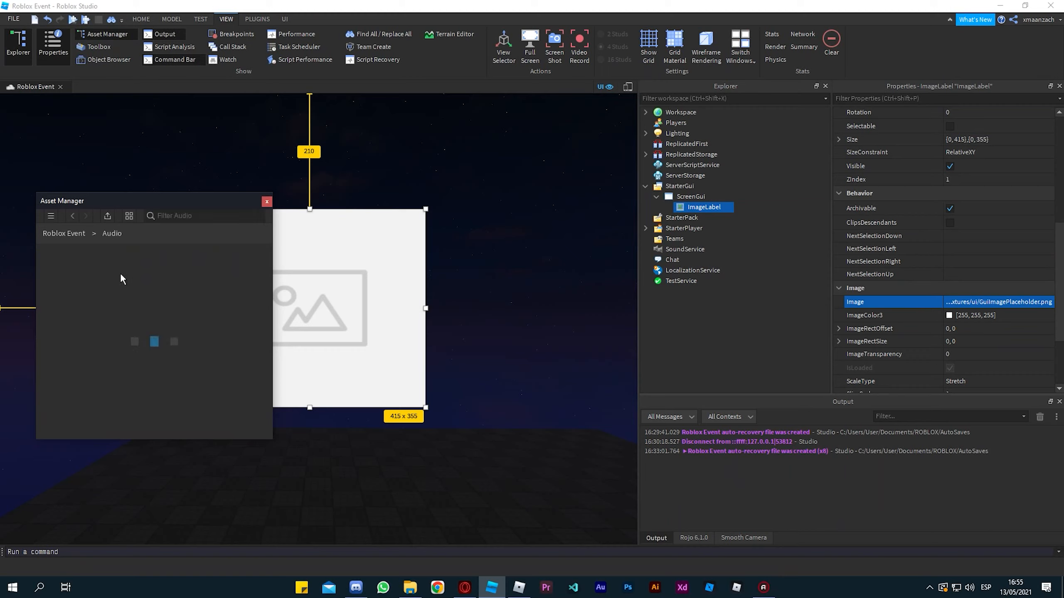
click(64, 233)
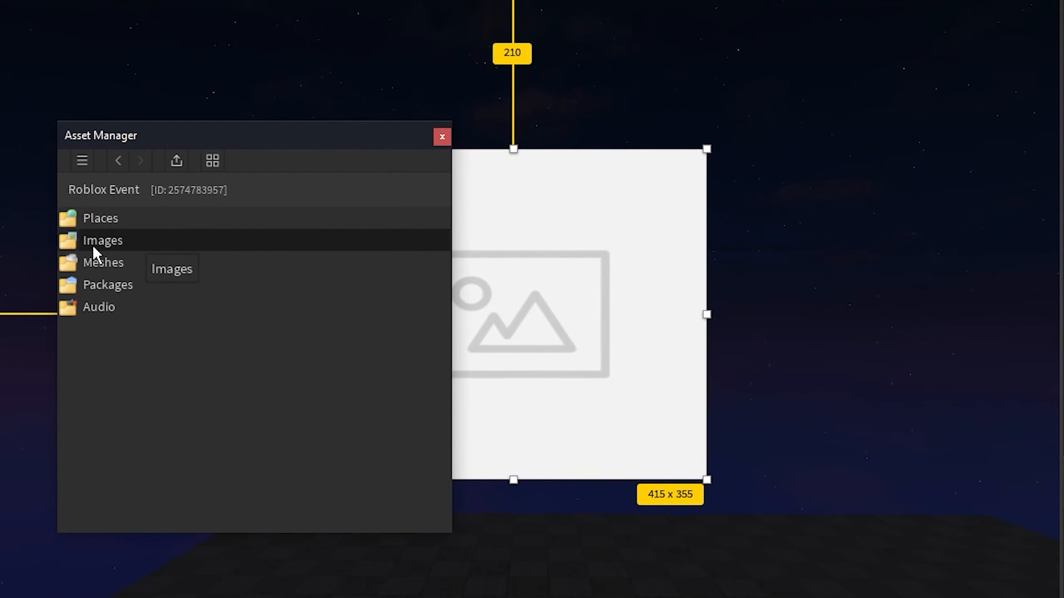
double_click(92, 245)
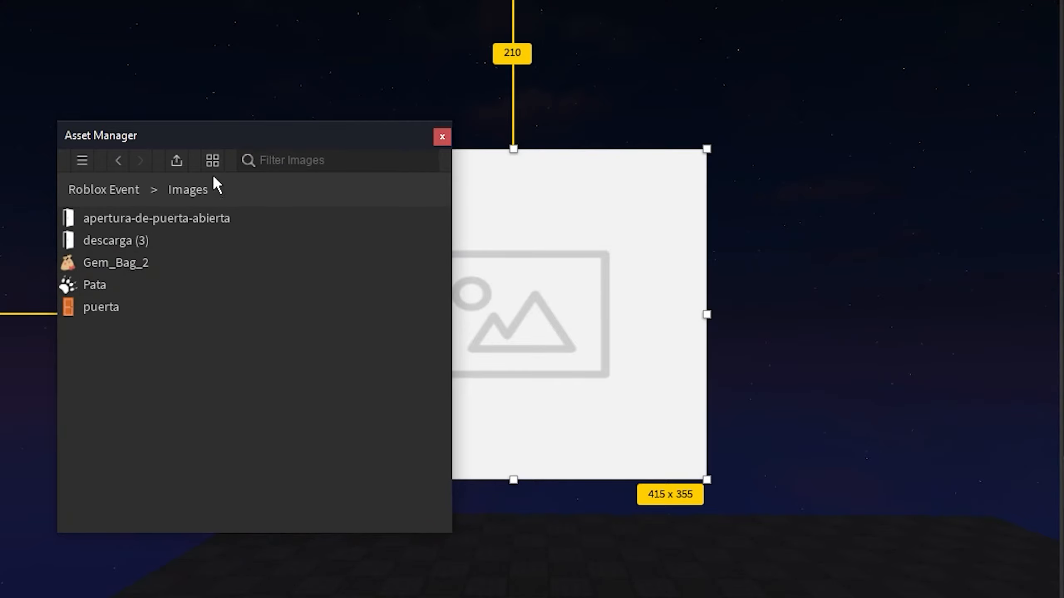
drag(234, 135, 222, 167)
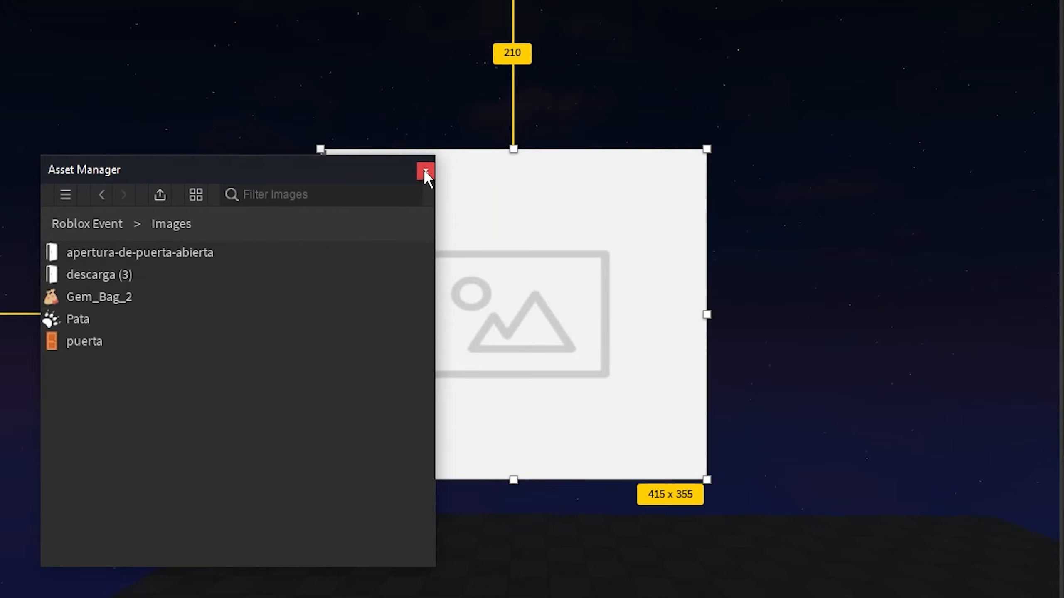
Copy the asset ID of the Gem_Bag_2 image from the Asset Manager to the clipboard.
click(124, 295)
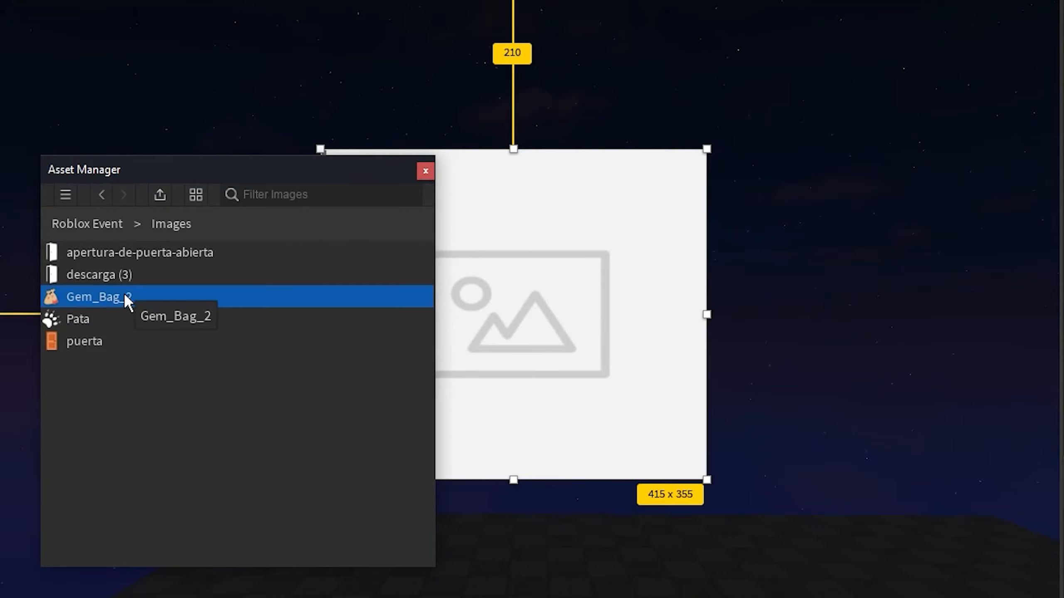
right_click(124, 295)
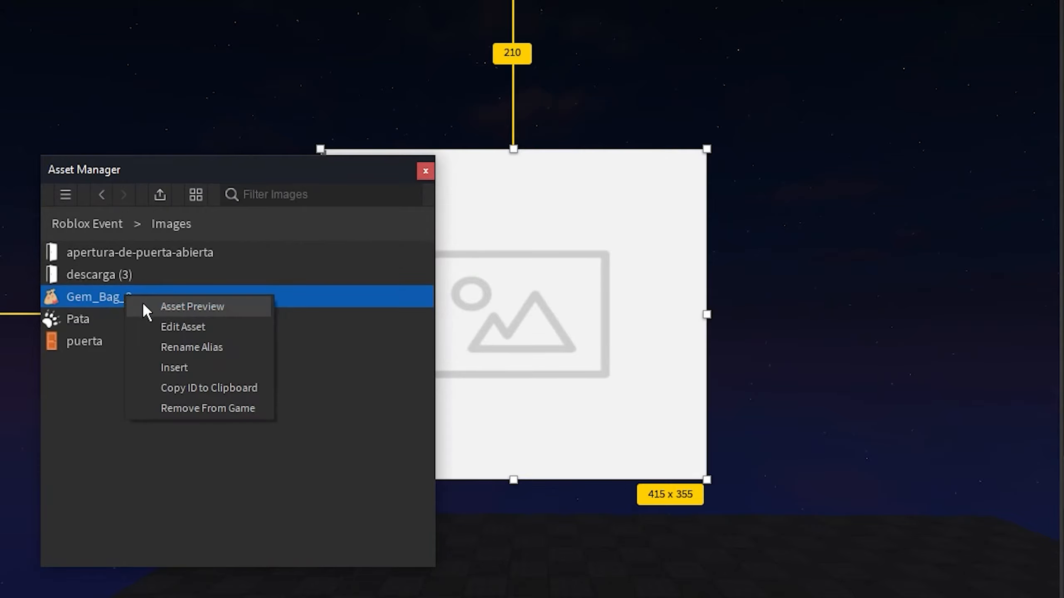
click(221, 389)
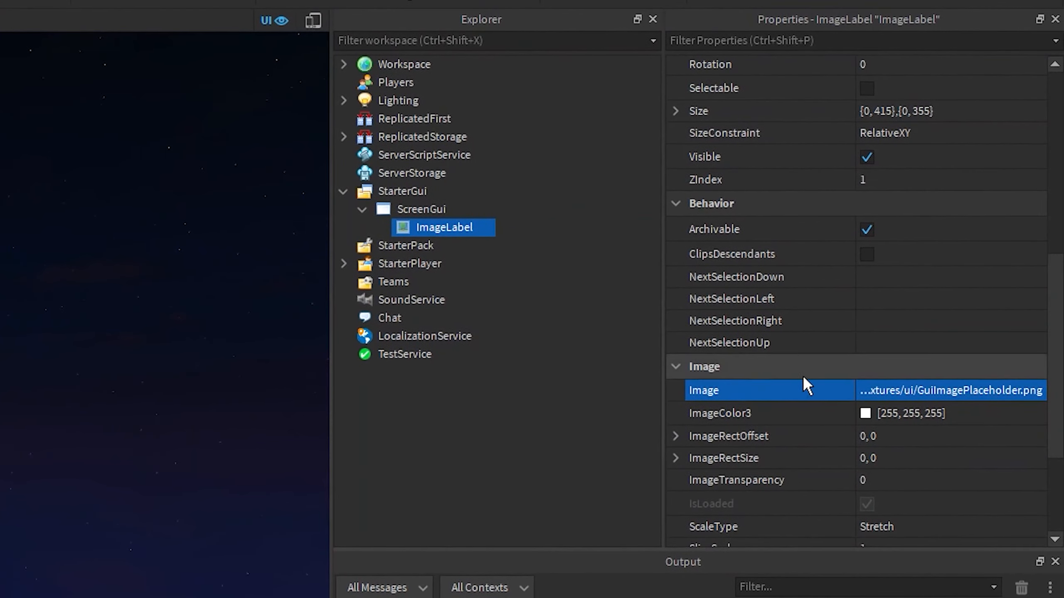
Replace the ImageLabel's Image source with the copied Gem_Bag_2 asset ID and close the Asset Manager.
click(938, 392)
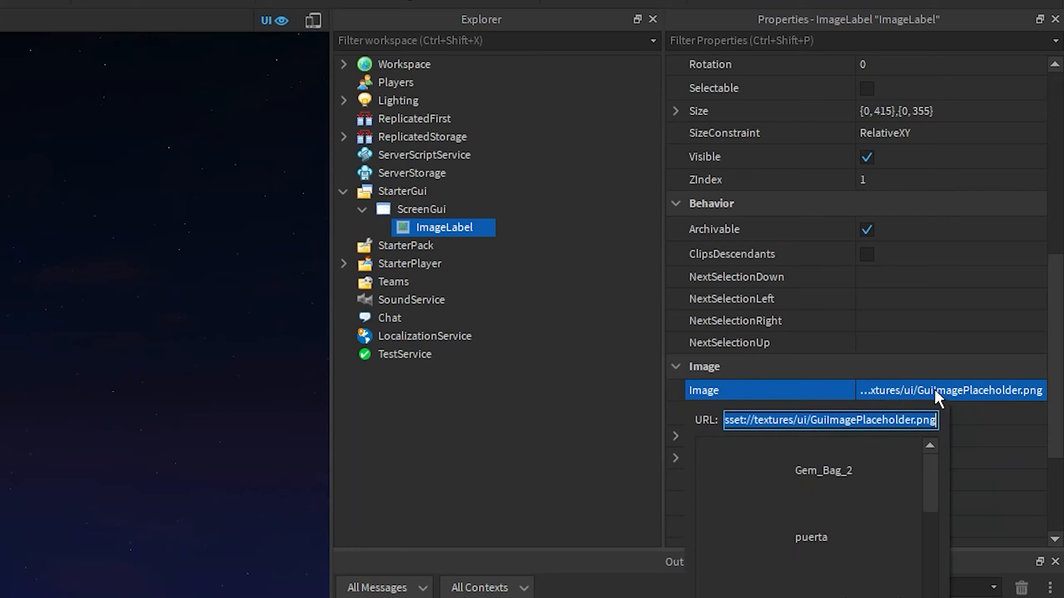
key(BackSpace)
right_click(858, 420)
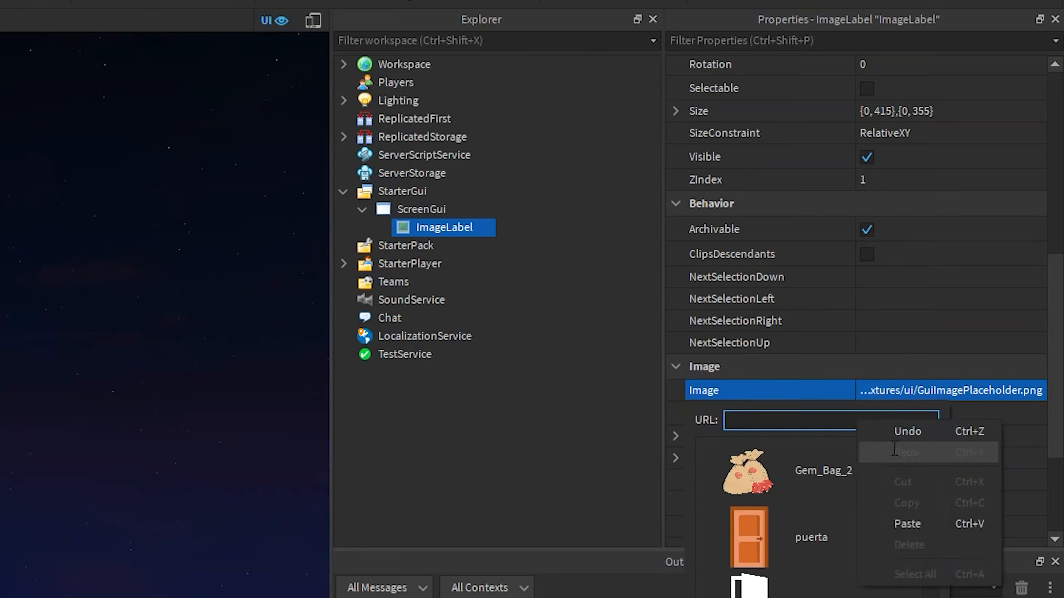
click(879, 515)
key(Return)
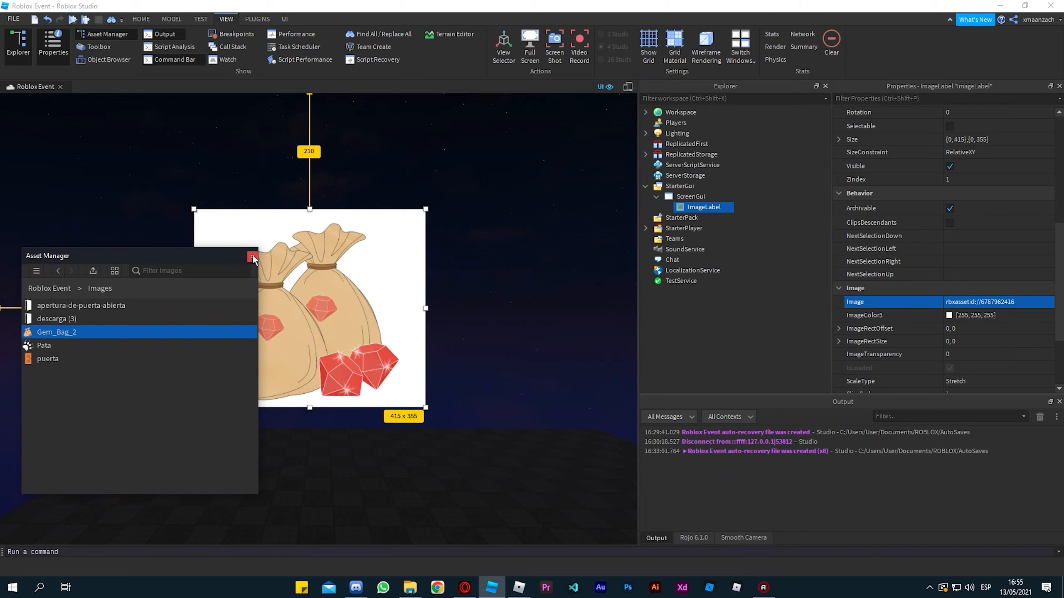
click(253, 257)
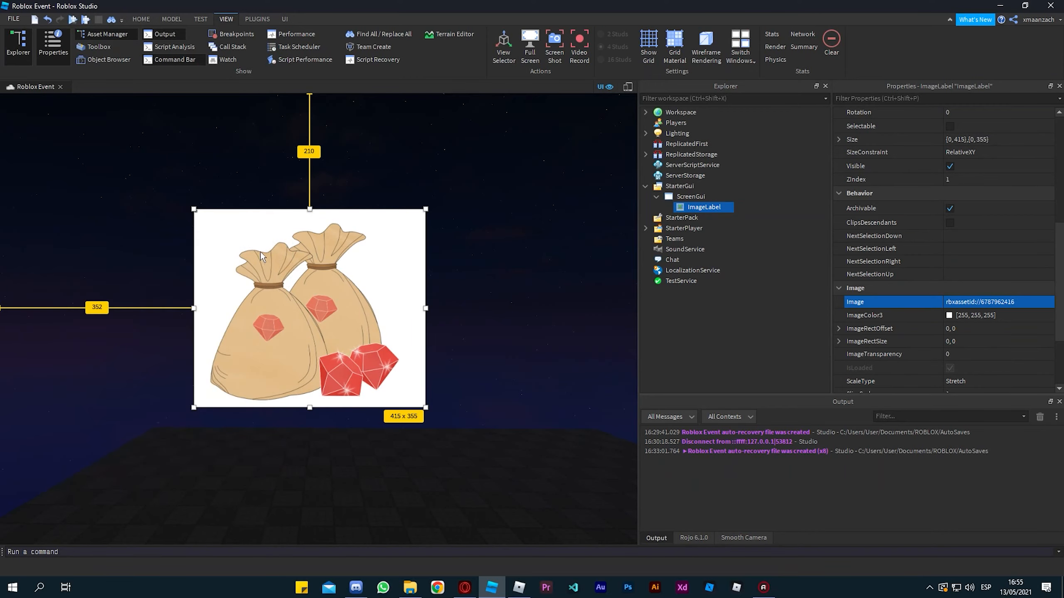
Clear the ImageLabel's Image property so no image source is assigned.
click(995, 295)
key(BackSpace)
key(Return)
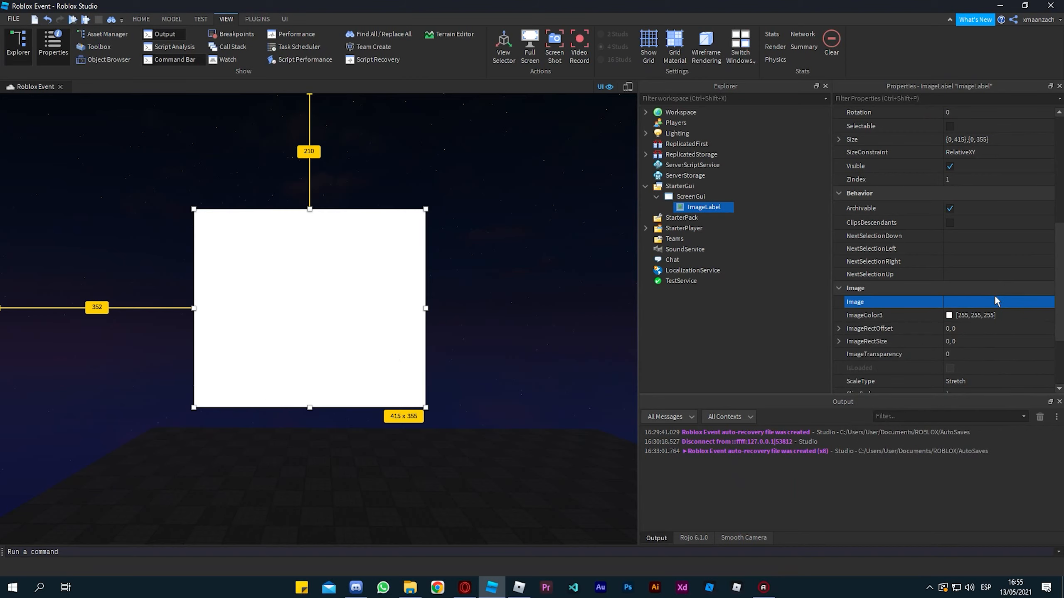
Assign the uploaded Gem_Bag_2 image as the ImageLabel's Image, picking it from the list of available images.
click(995, 298)
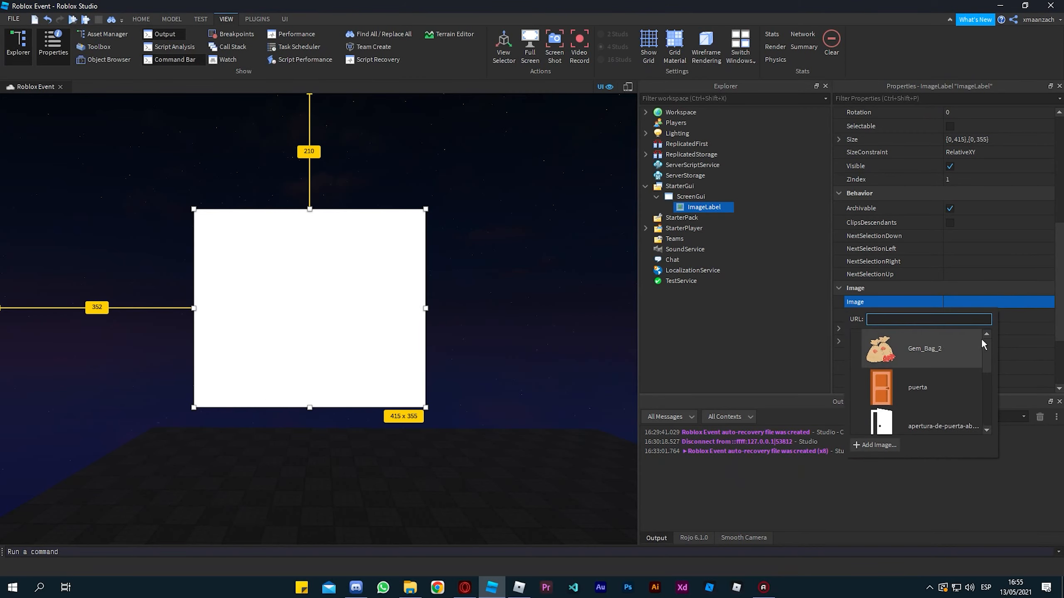
drag(986, 343, 994, 369)
scroll(956, 351, up, 2)
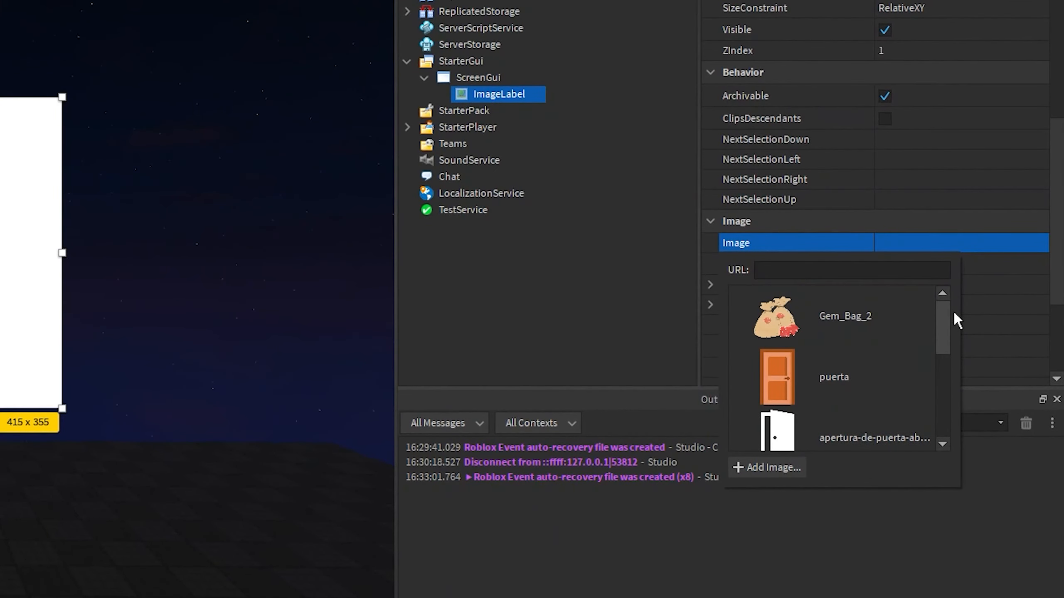
mouse_move(946, 339)
mouse_down()
mouse_move(944, 427)
mouse_move(946, 328)
mouse_up()
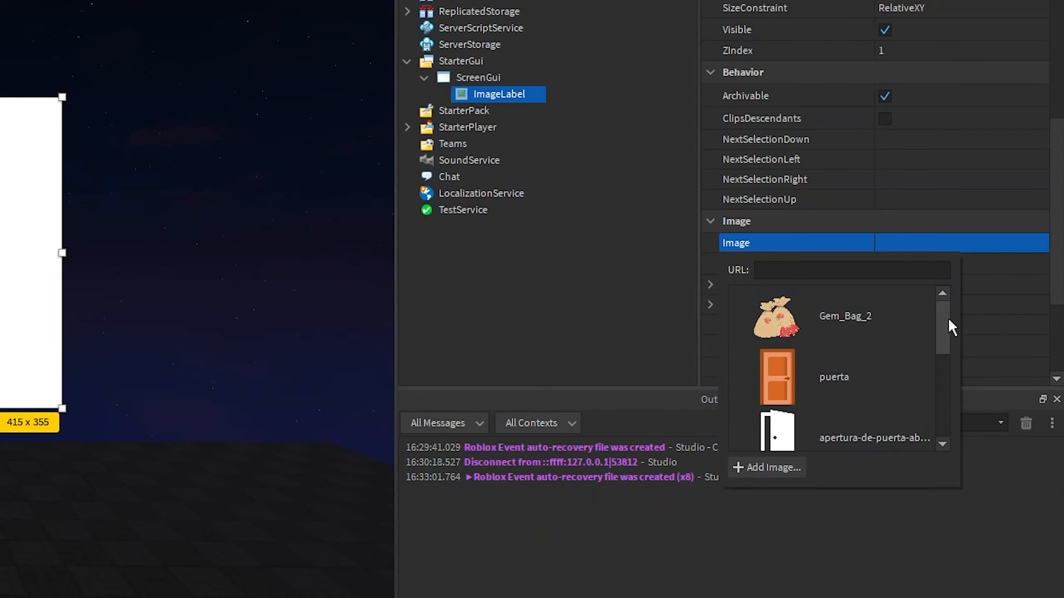
click(868, 321)
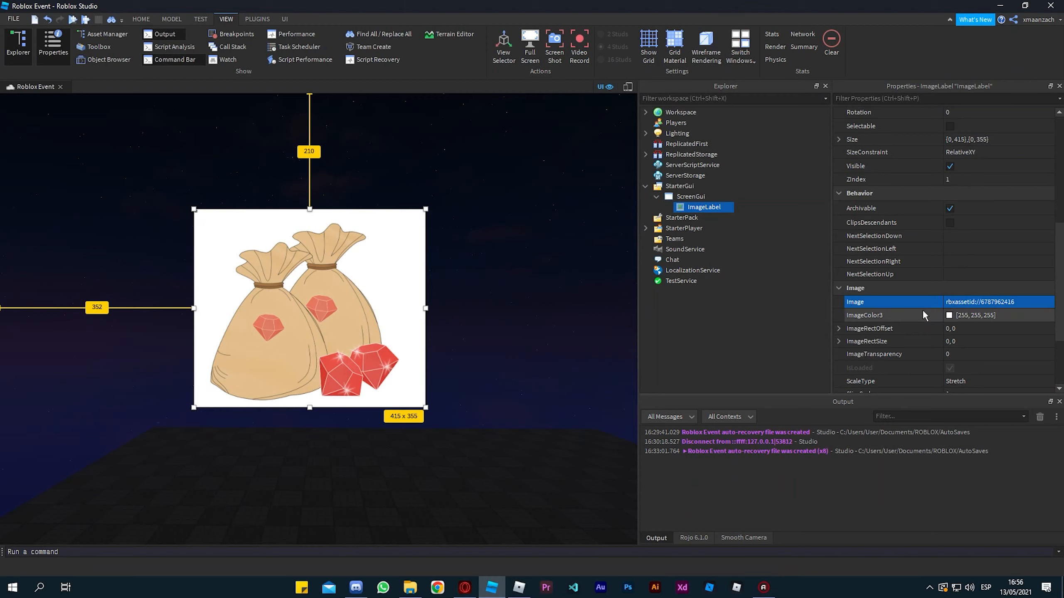
Try tinting the ImageLabel green with an ImageColor3 of 85, 255, 127, then discard the colour change.
click(949, 315)
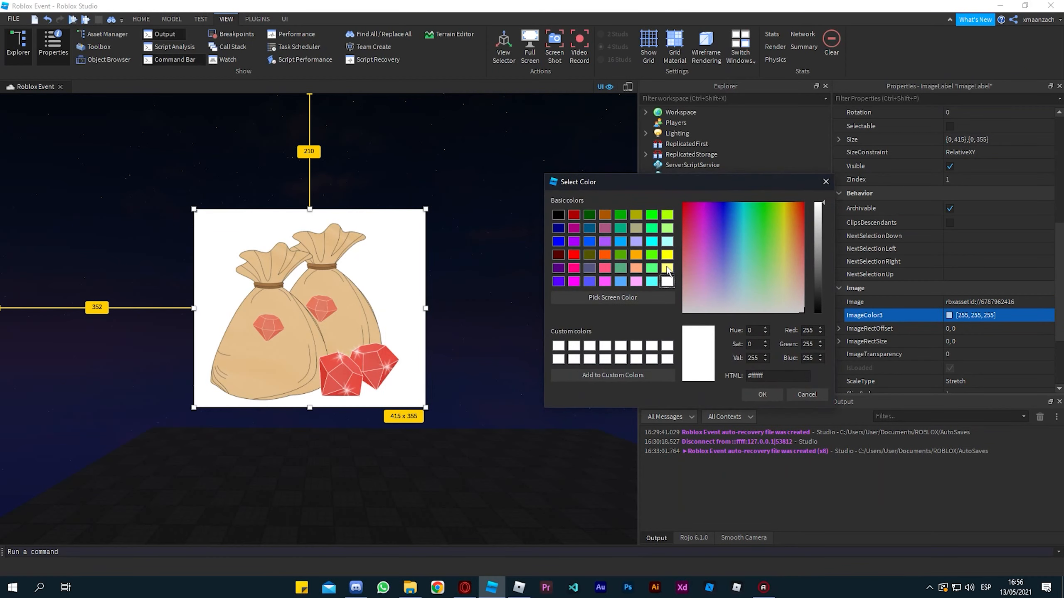
click(666, 268)
click(650, 268)
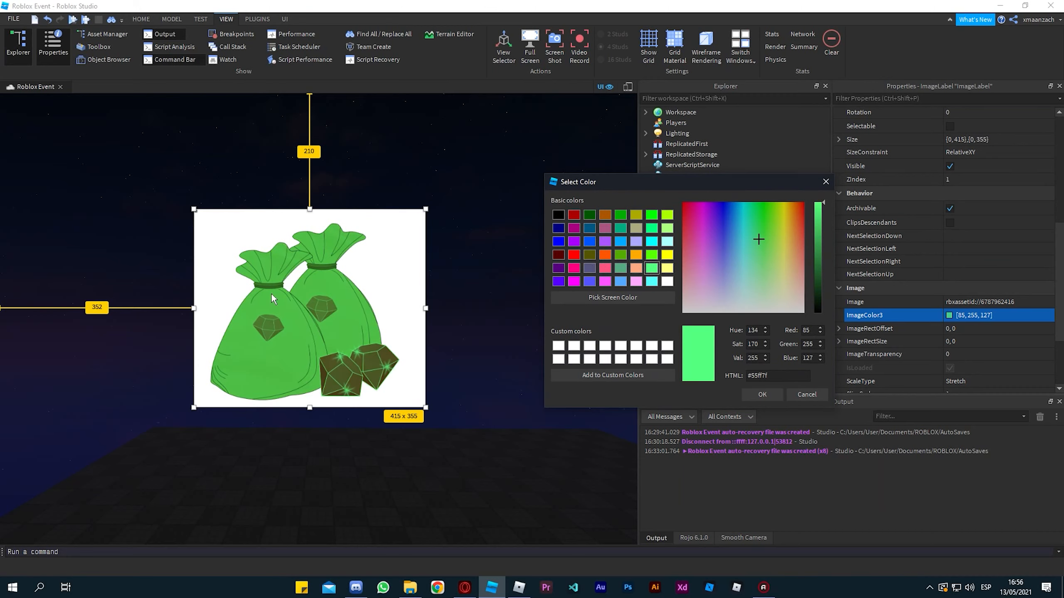
click(667, 282)
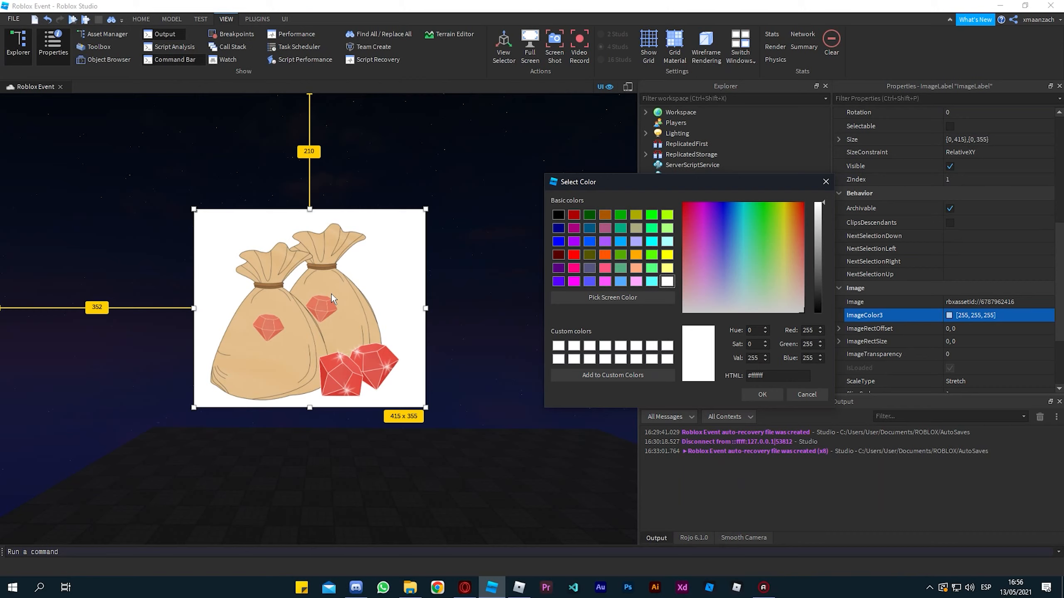
click(650, 268)
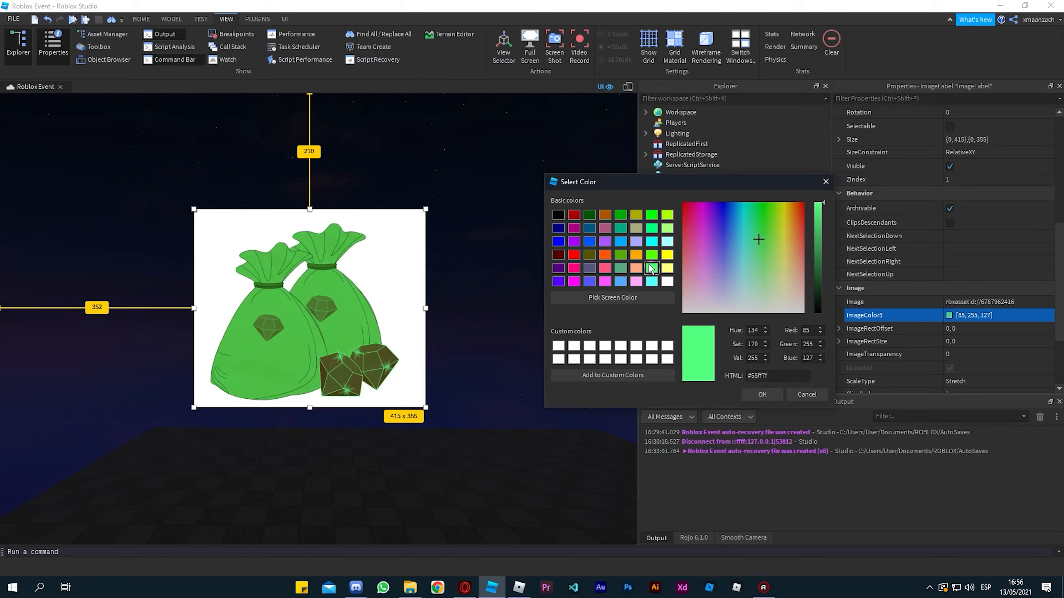
click(822, 394)
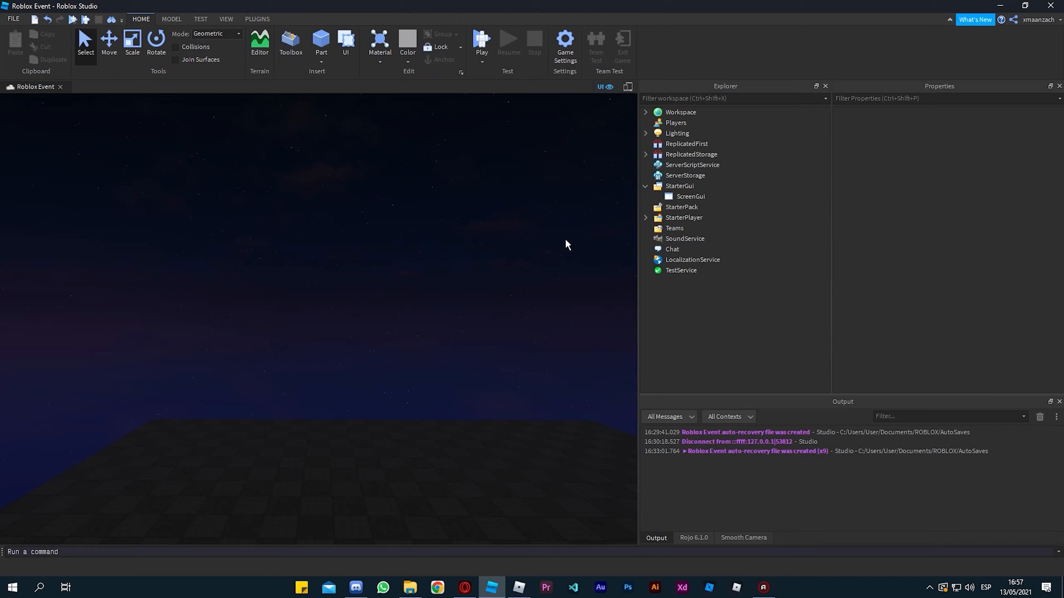
Add a TextBox to the ScreenGui, about 486 × 247 pixels near the middle of the viewport, with its default text cleared.
click(711, 197)
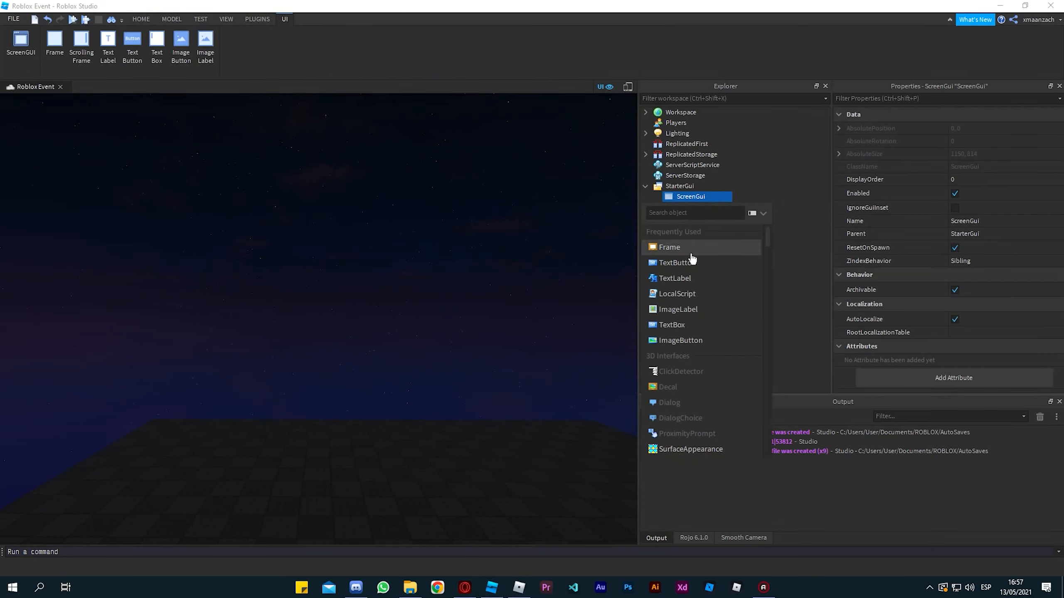
click(678, 324)
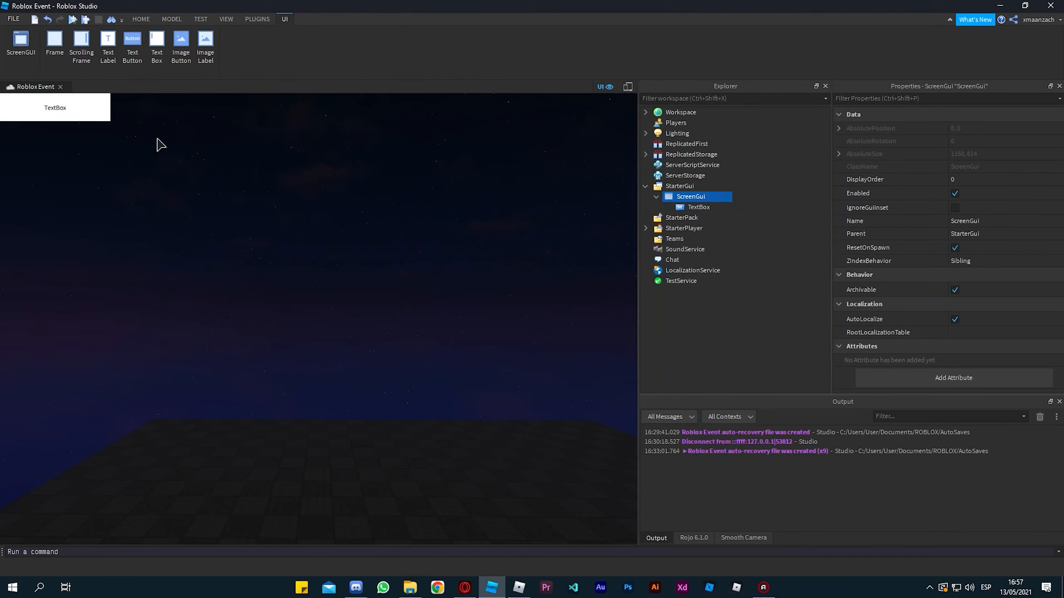
drag(55, 113, 300, 323)
drag(358, 305, 516, 196)
drag(484, 216, 417, 273)
double_click(309, 327)
Examine the TextBox's Data, Behavior and Text properties.
scroll(938, 302, down, 10)
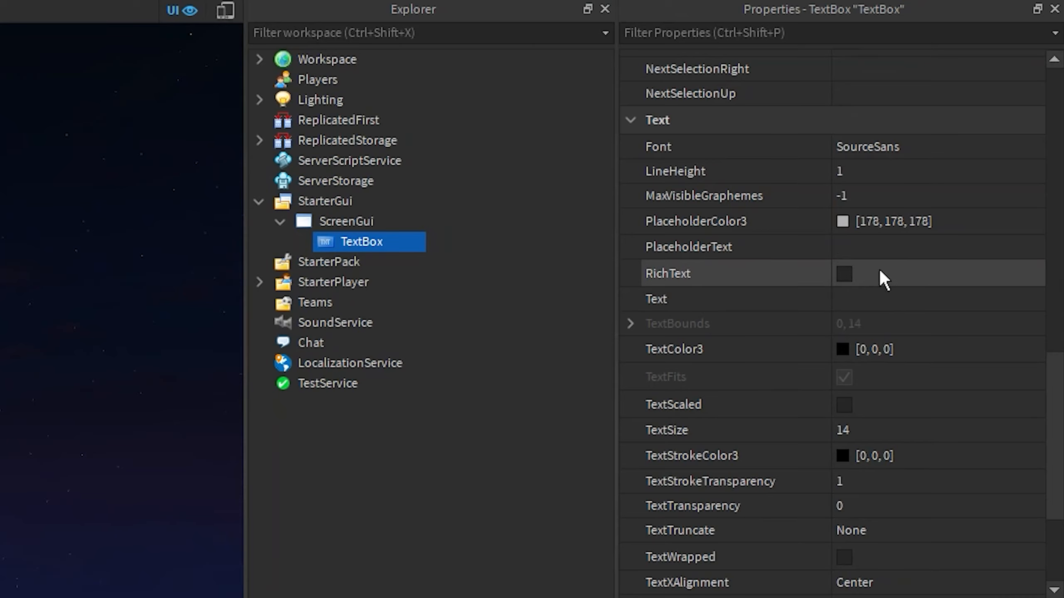
scroll(884, 344, down, 3)
scroll(886, 356, up, 6)
scroll(875, 381, up, 10)
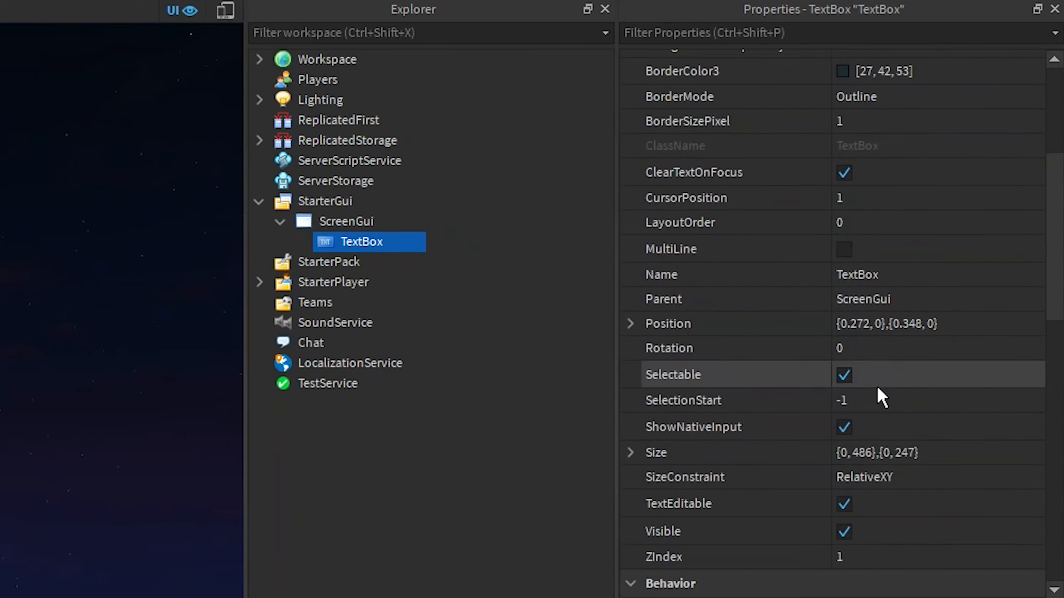
scroll(753, 256, down, 1)
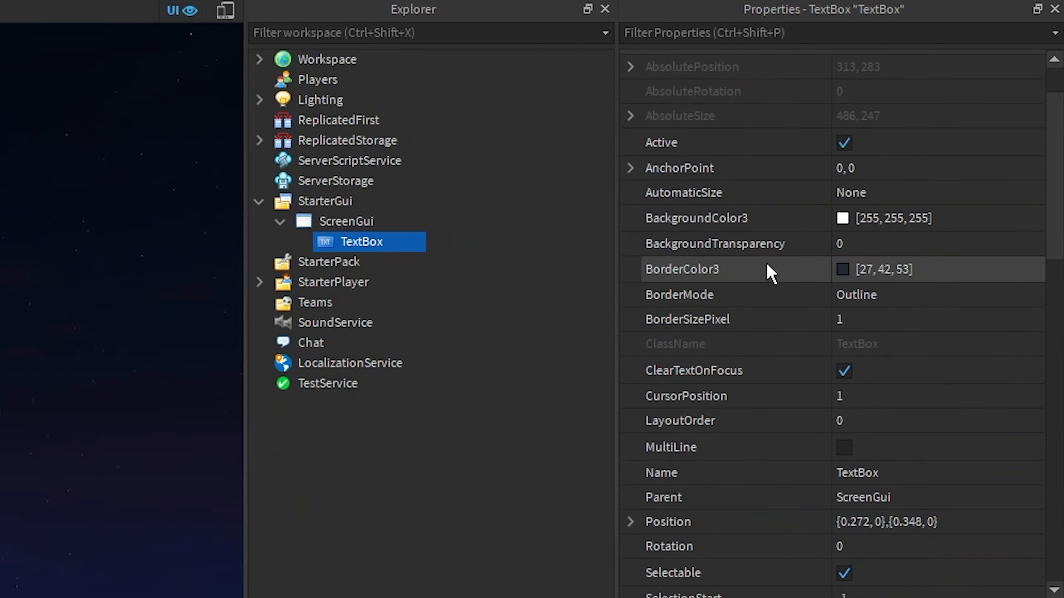
scroll(823, 351, down, 1)
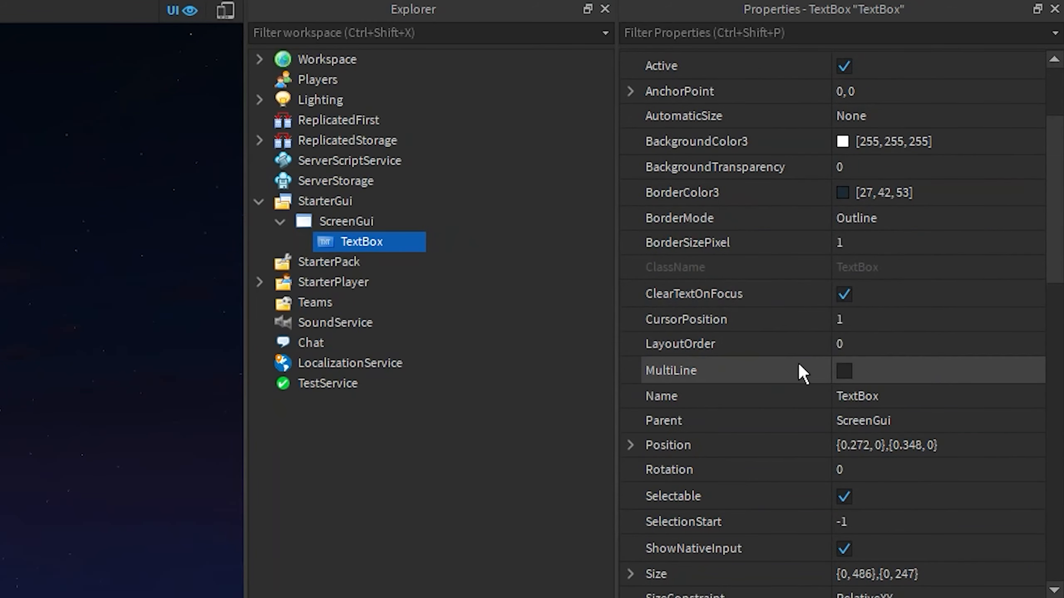
scroll(762, 398, down, 2)
scroll(796, 369, up, 5)
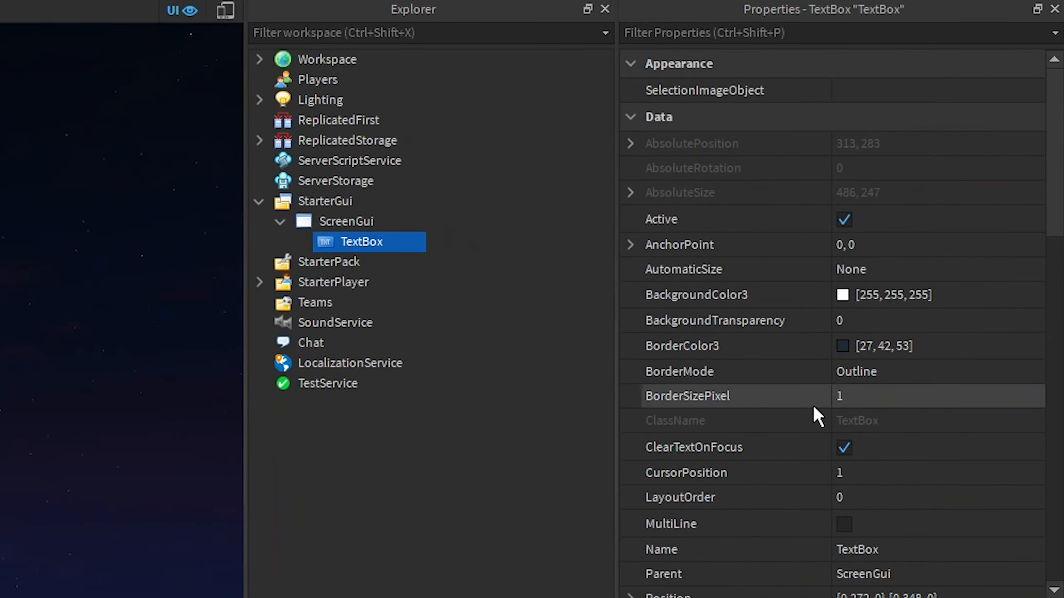
scroll(816, 415, down, 15)
scroll(826, 360, up, 3)
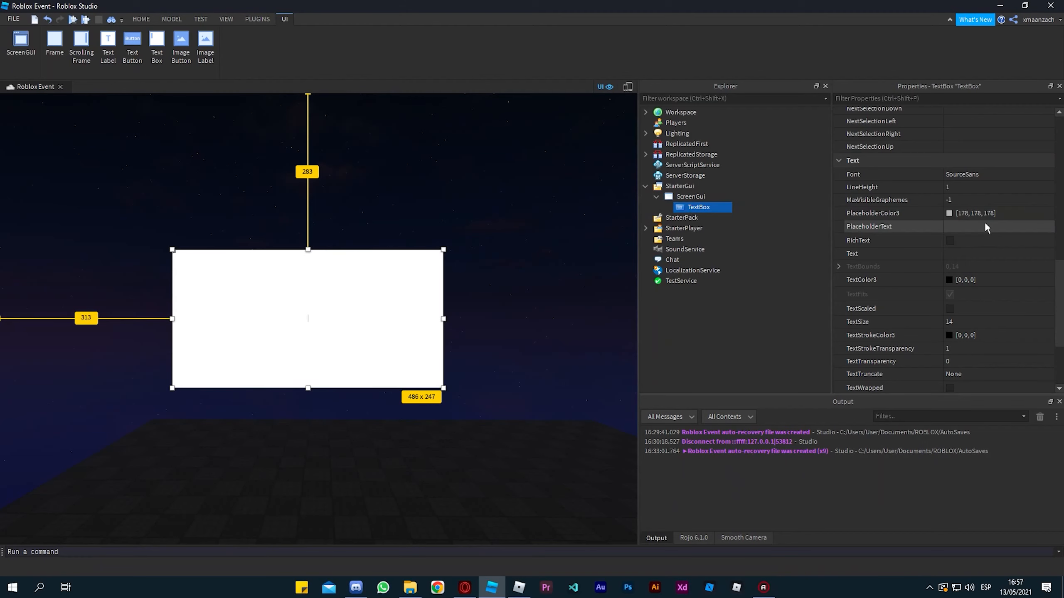
Set the TextBox's PlaceholderText to "Escribe el texto aquí".
click(985, 226)
click(913, 227)
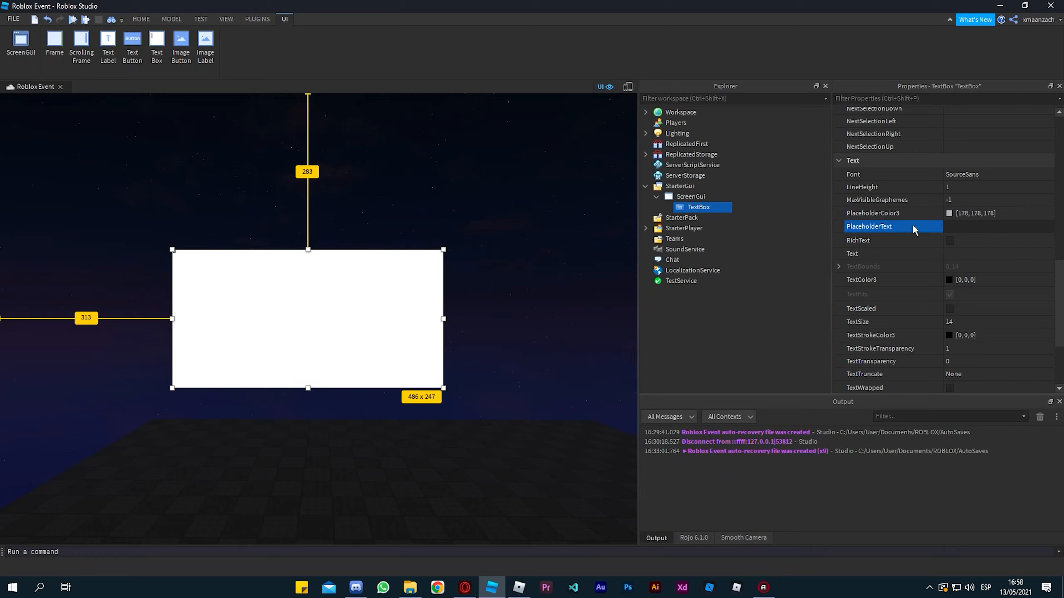
text(Escribe el texto aquí)
key(Return)
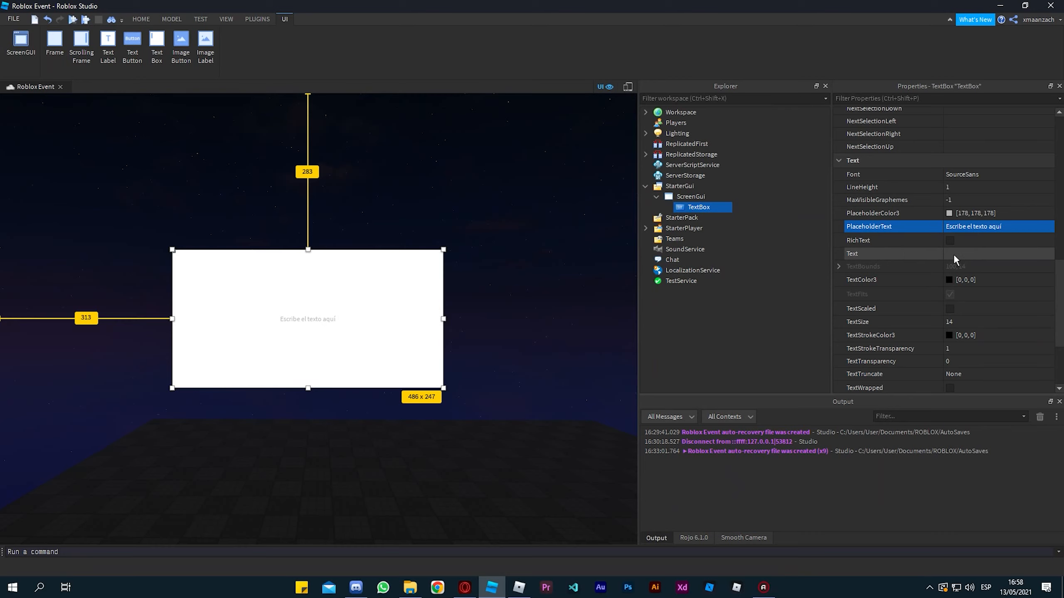
Try black and white as the TextBox's PlaceholderColor3, then discard the colour change.
double_click(913, 214)
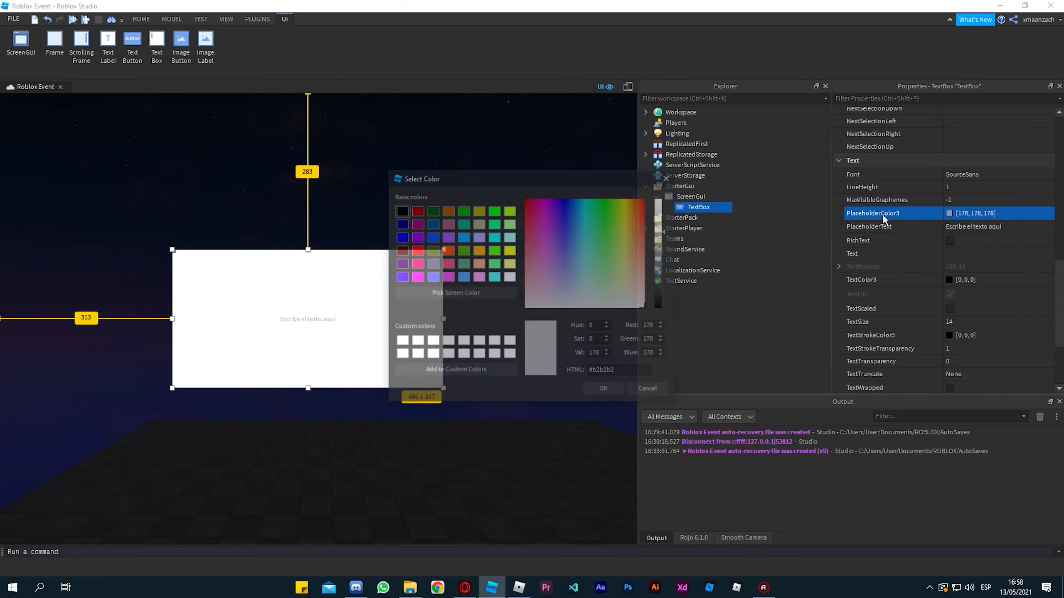
click(401, 211)
click(510, 276)
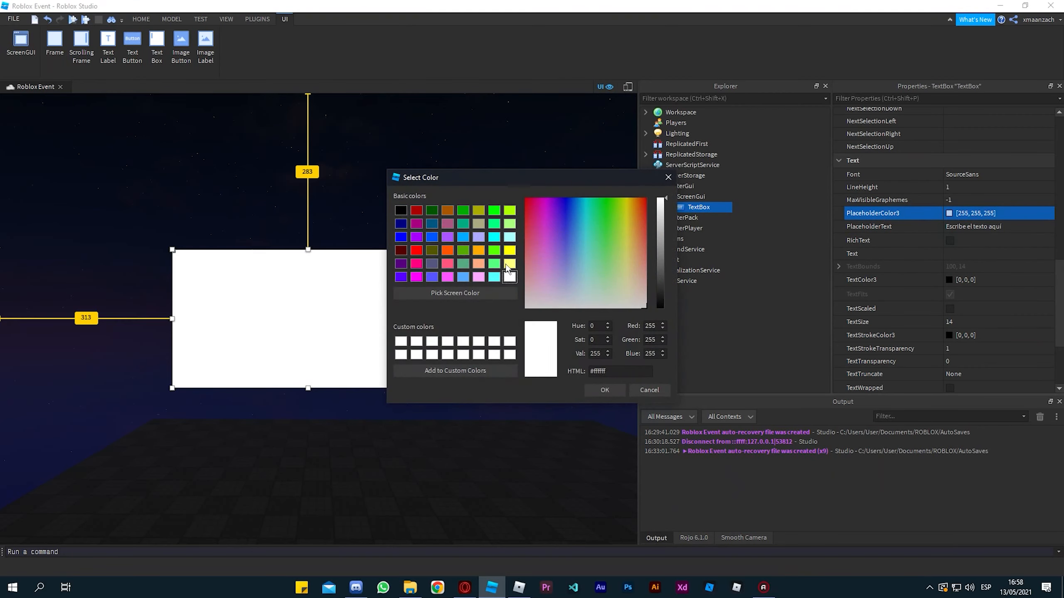
click(637, 389)
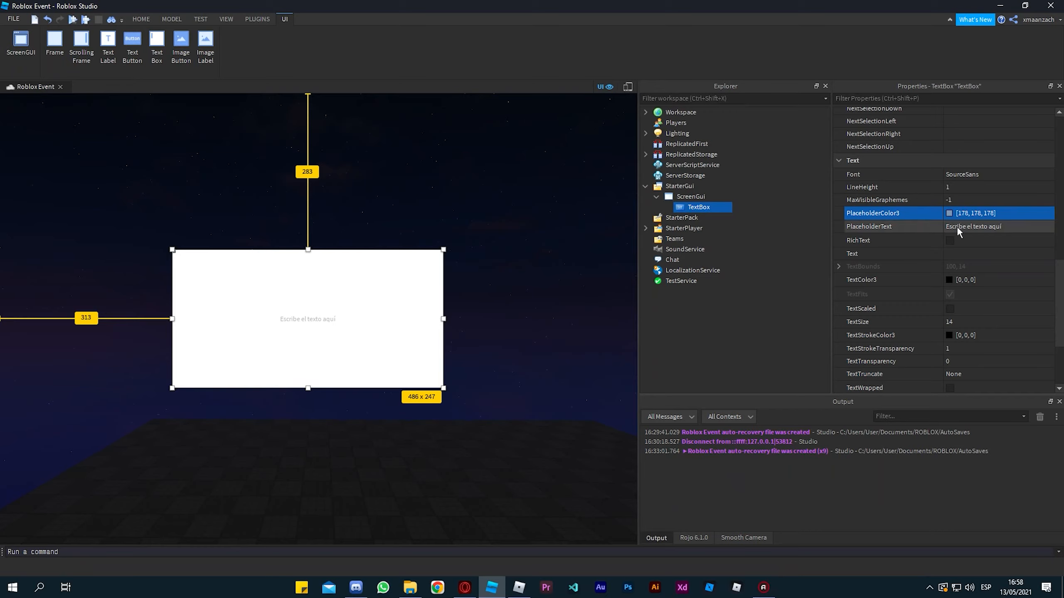
Try the TextBox's Text property with "hola", then clear it so the placeholder shows again.
click(962, 254)
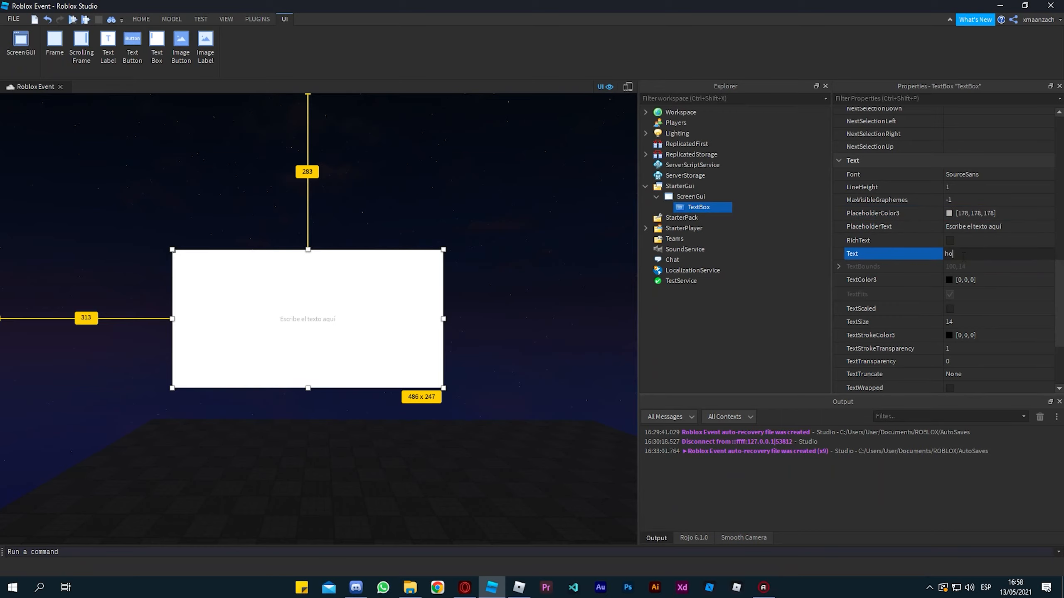
key(Return)
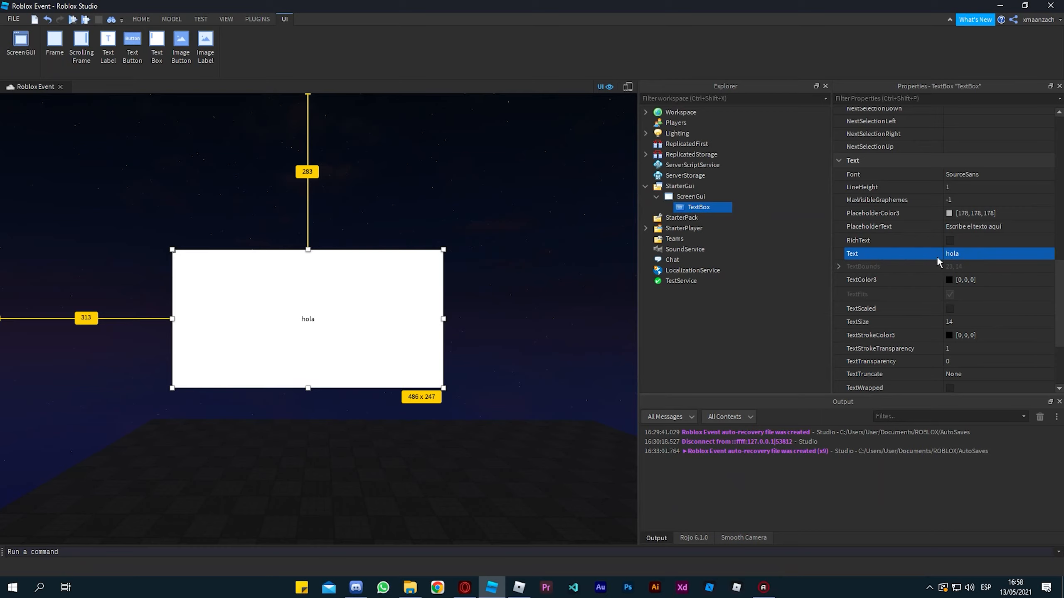
click(950, 254)
key(BackSpace)
key(Return)
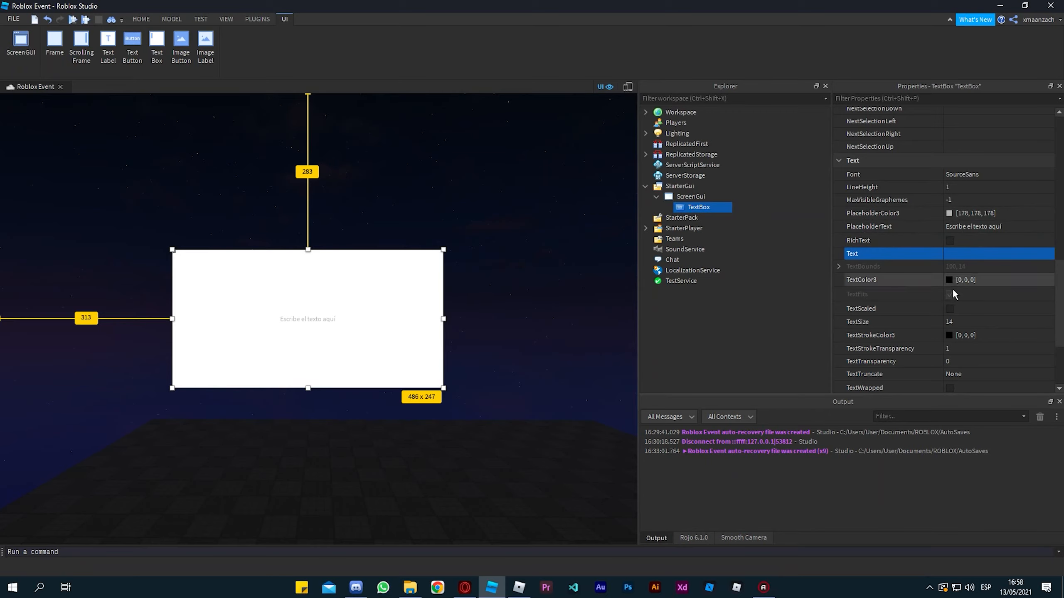
Enable TextScaled on the TextBox and enter the account's username as its Text.
click(951, 310)
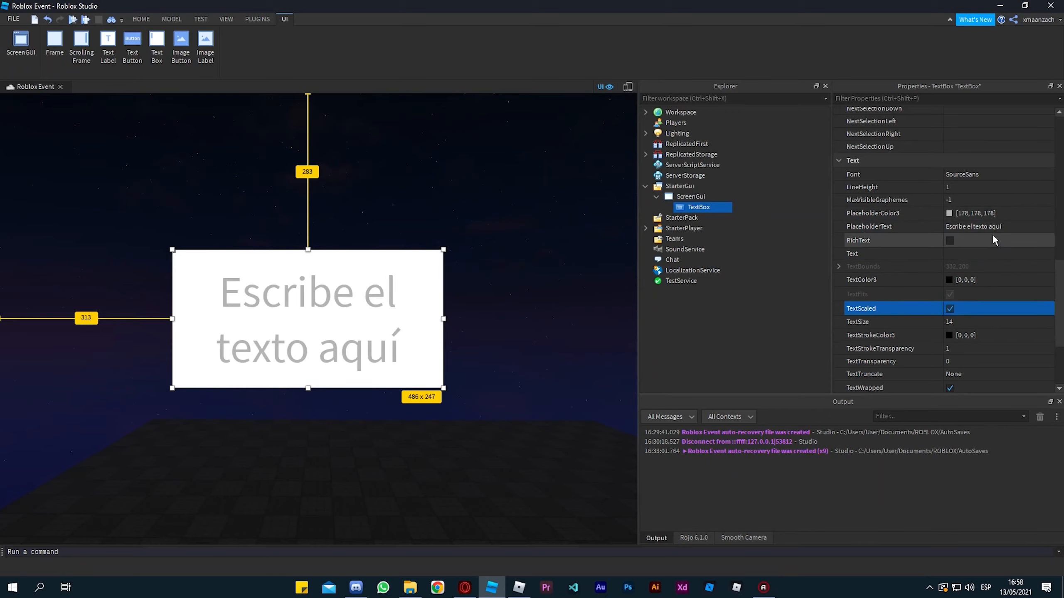
click(957, 254)
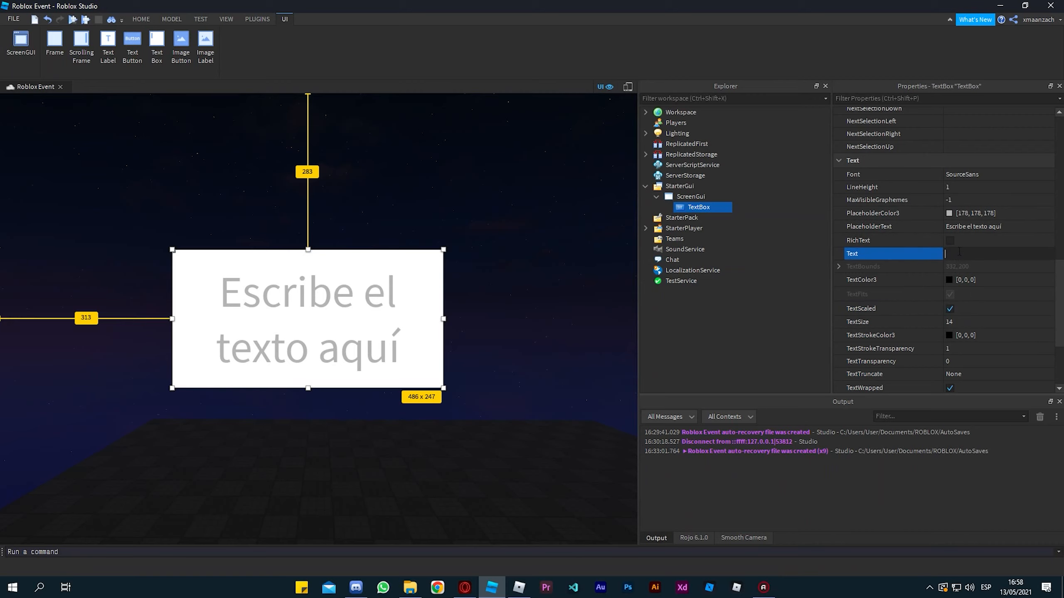
text(xmaanzach)
key(Return)
Set the TextBox's TextColor3 to dark grey 80, 80, 80.
click(953, 280)
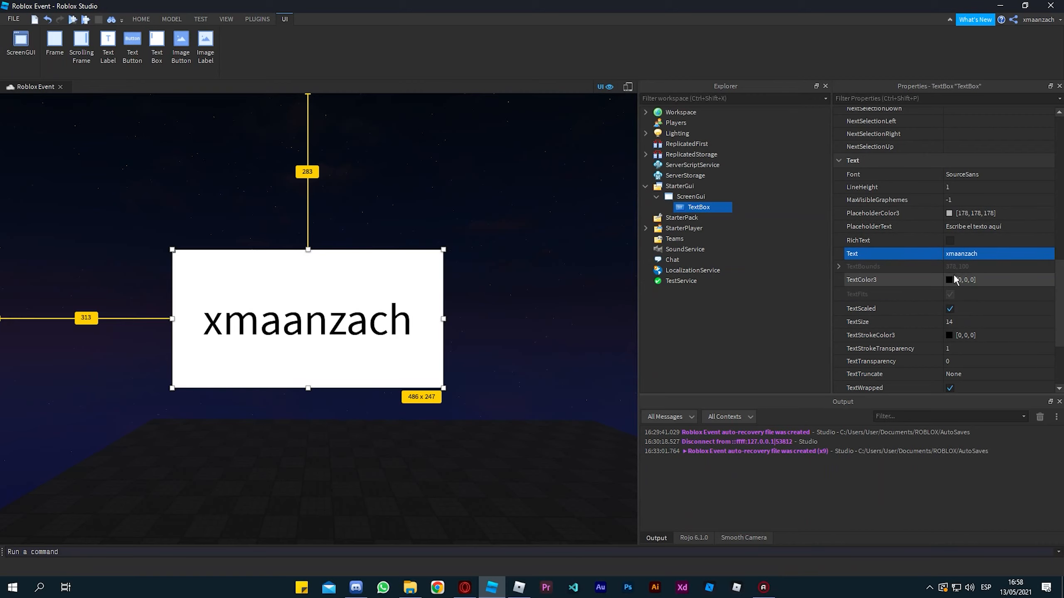
drag(659, 281, 660, 272)
click(604, 389)
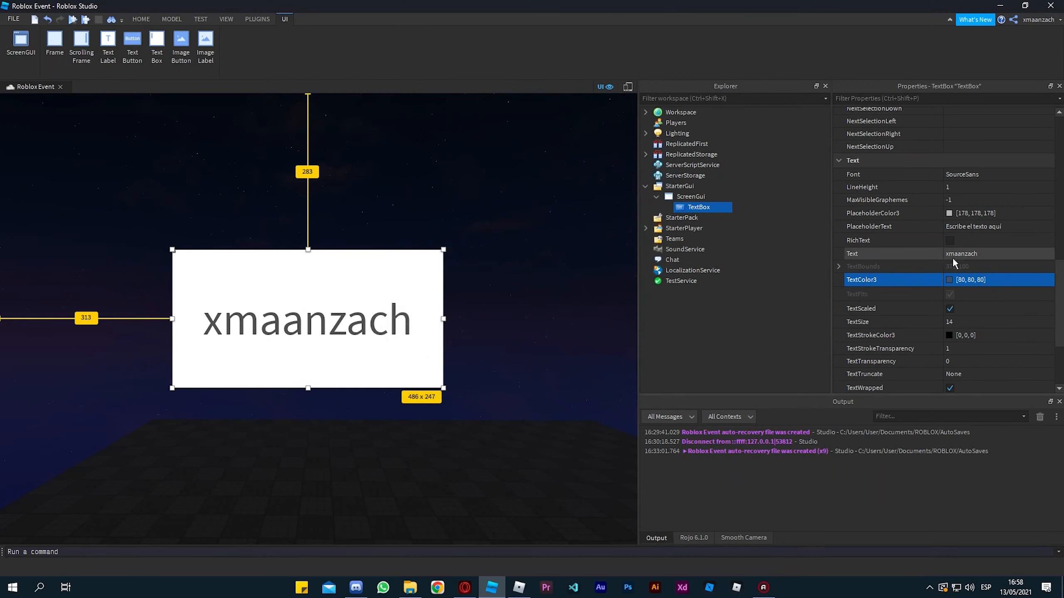
Clear the TextBox's Text to bring back the placeholder, then set the Text to "hola".
click(959, 253)
key(BackSpace)
key(Return)
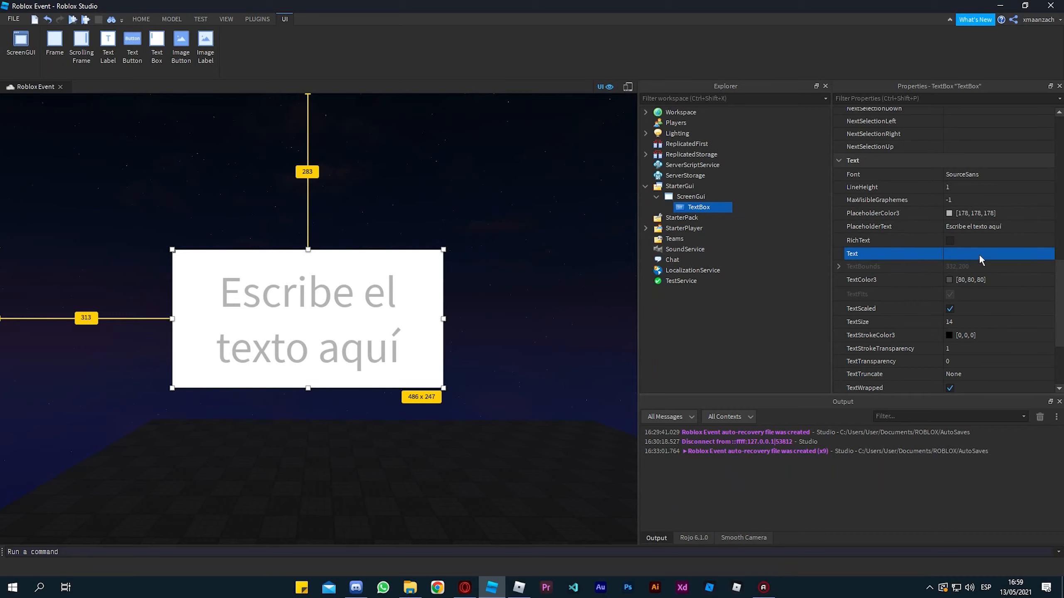
click(967, 253)
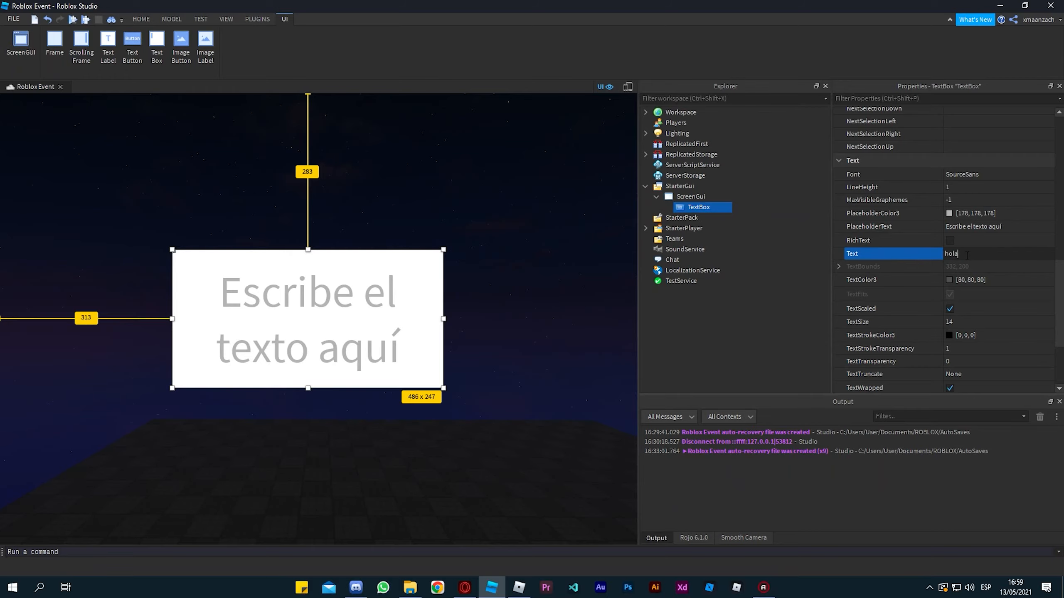
text(hola)
key(Return)
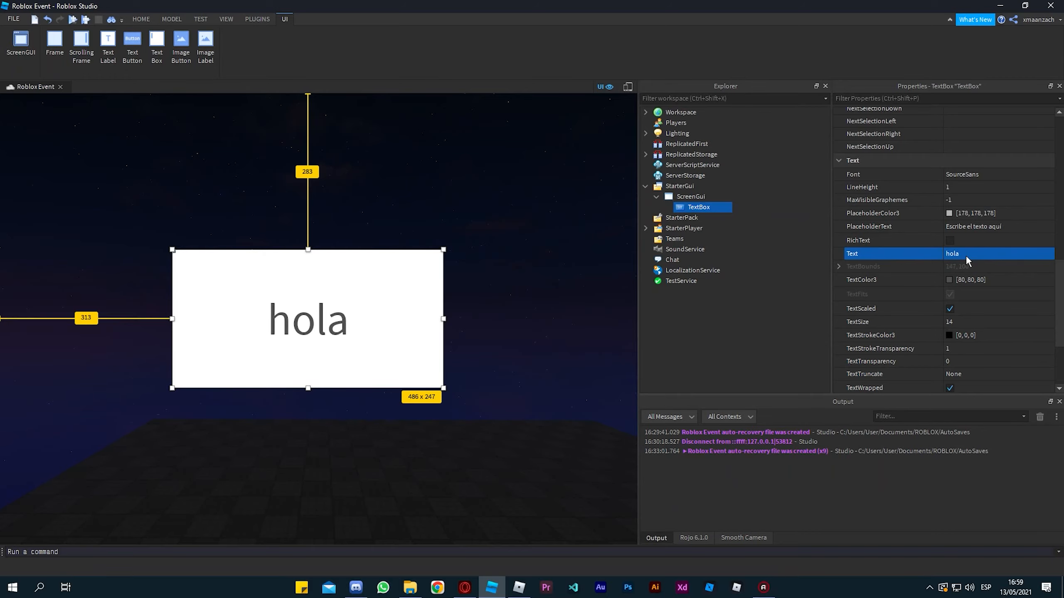
Examine the TextBox's Data properties, including ClearTextOnFocus, MultiLine and TextEditable.
scroll(955, 258, up, 10)
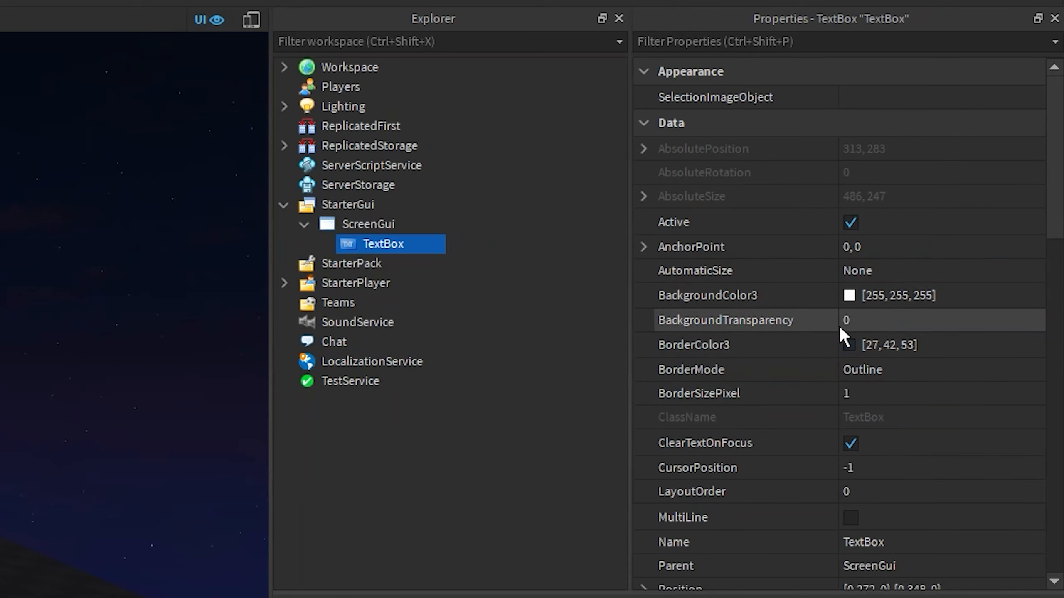
scroll(839, 326, down, 3)
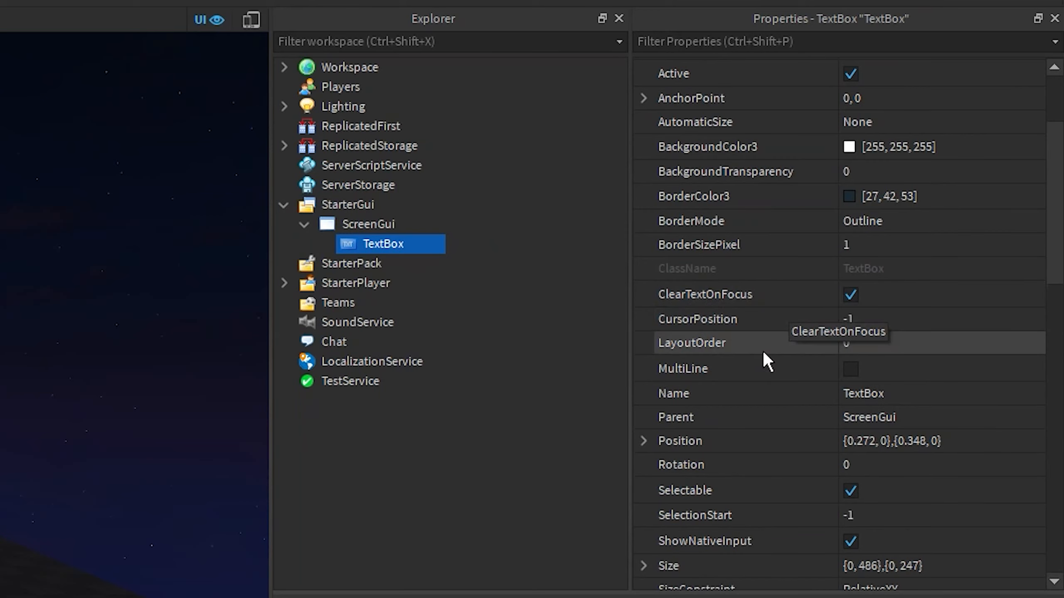
scroll(765, 361, up, 3)
scroll(794, 336, down, 5)
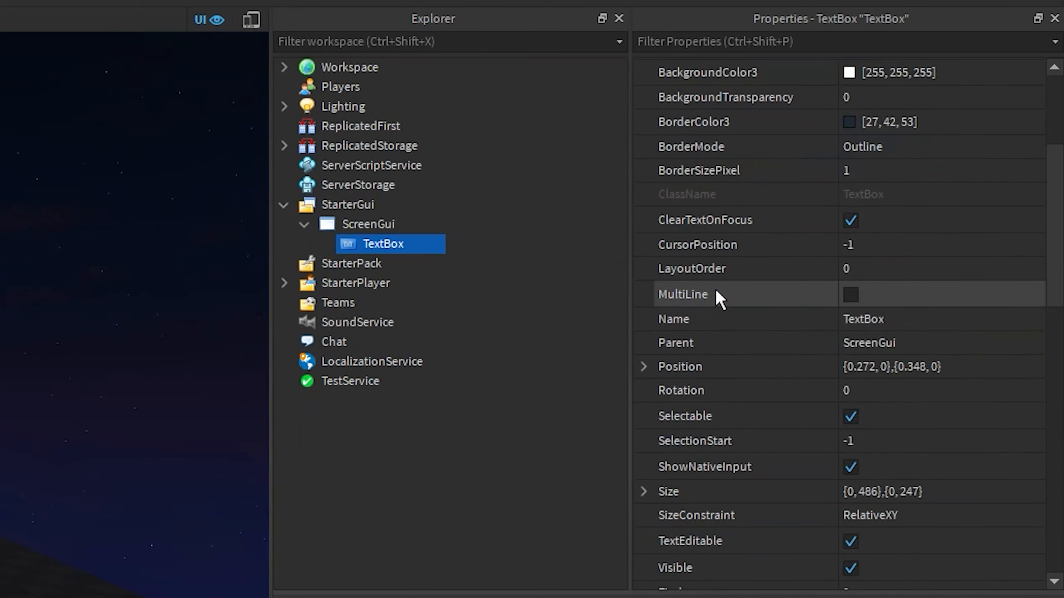
click(853, 296)
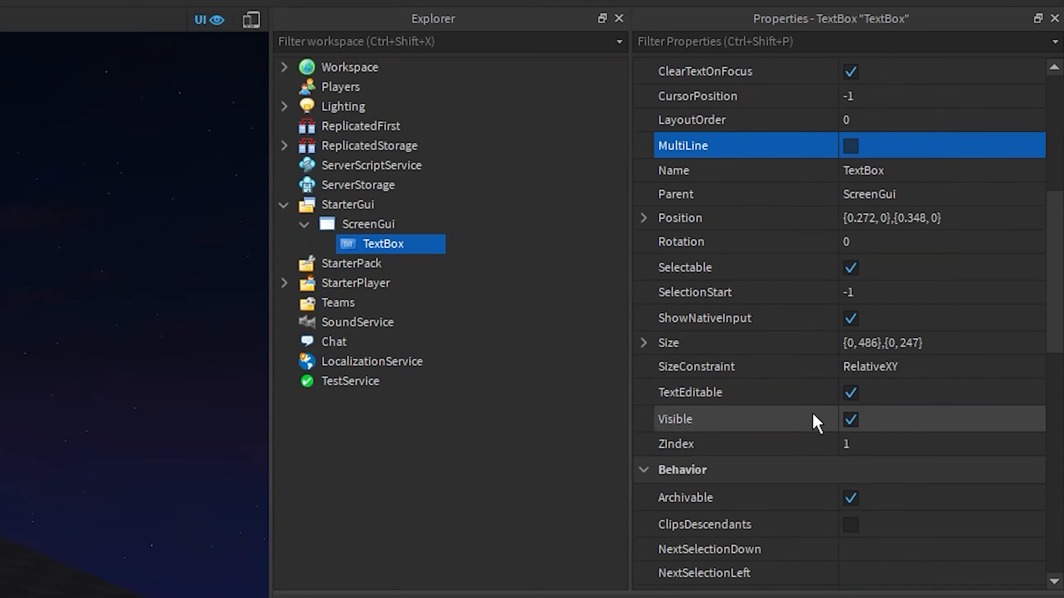
scroll(813, 414, up, 2)
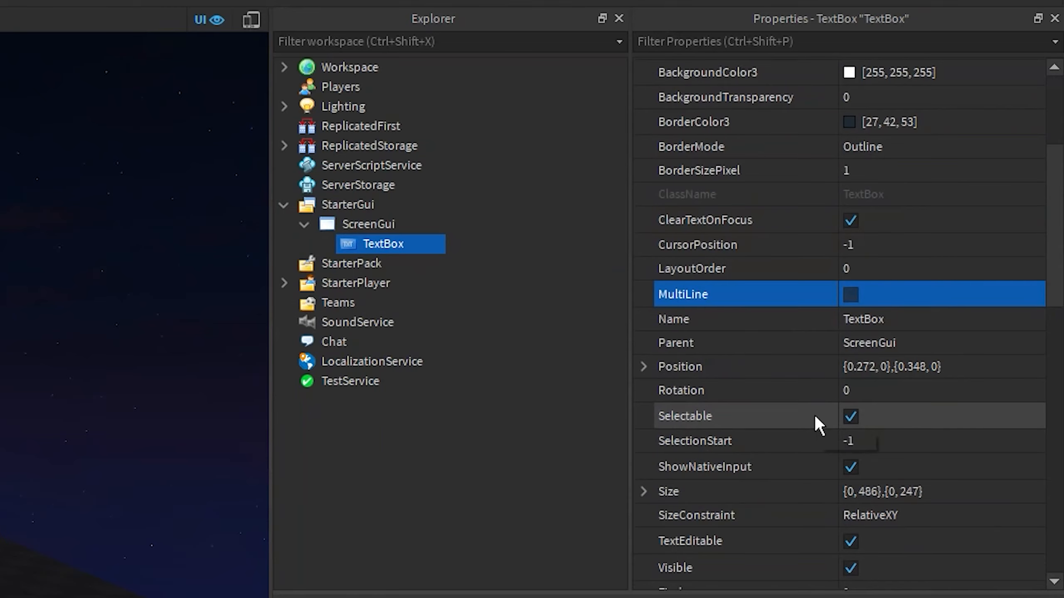
scroll(828, 368, up, 3)
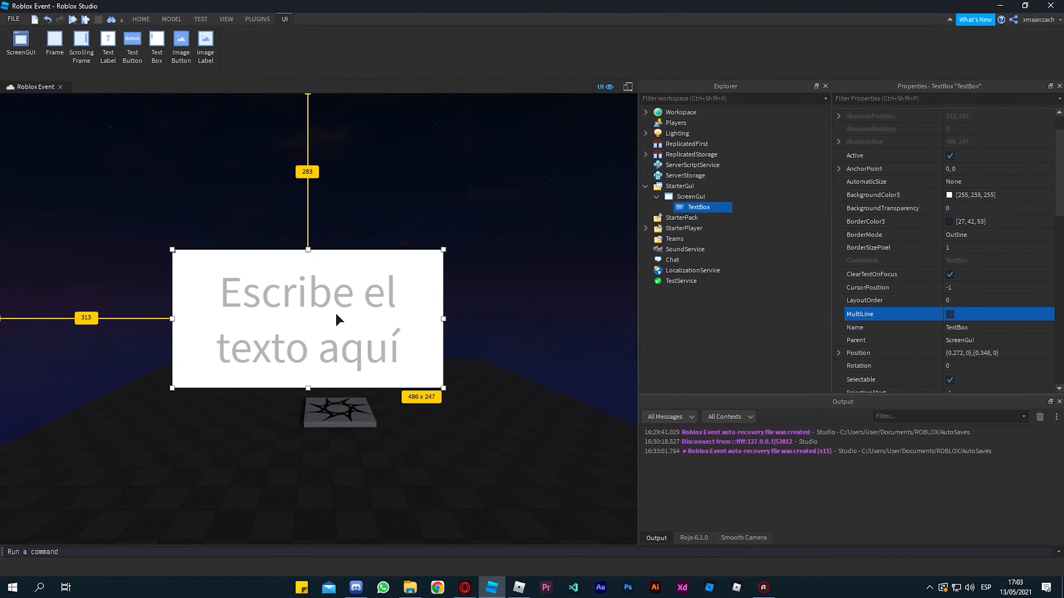
Enter "hola" directly in the on-canvas TextBox, leave it, and refocus it to test ClearTextOnFocus.
text(hola)
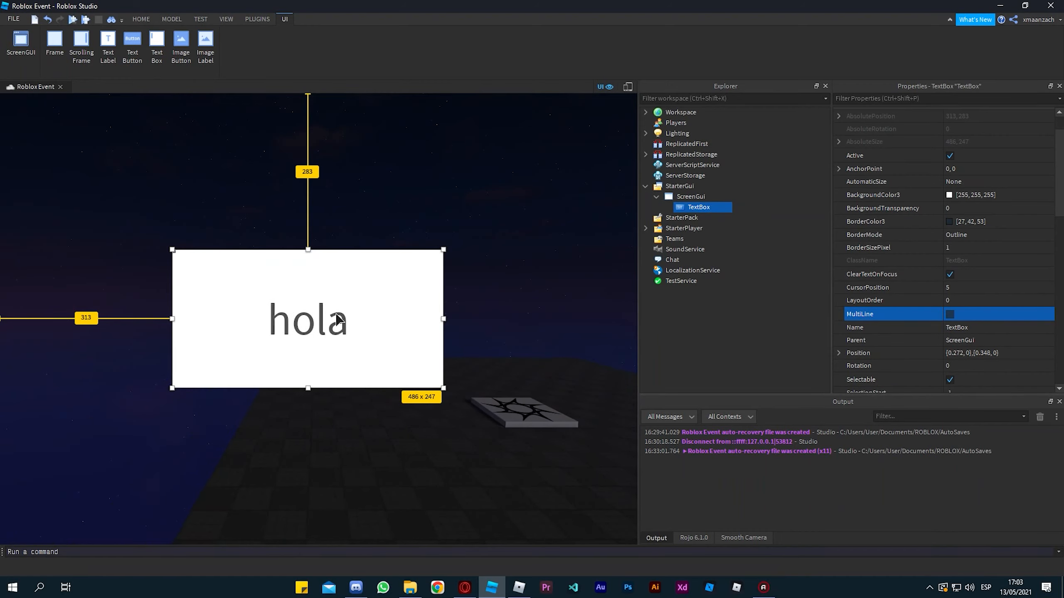
click(503, 306)
click(312, 331)
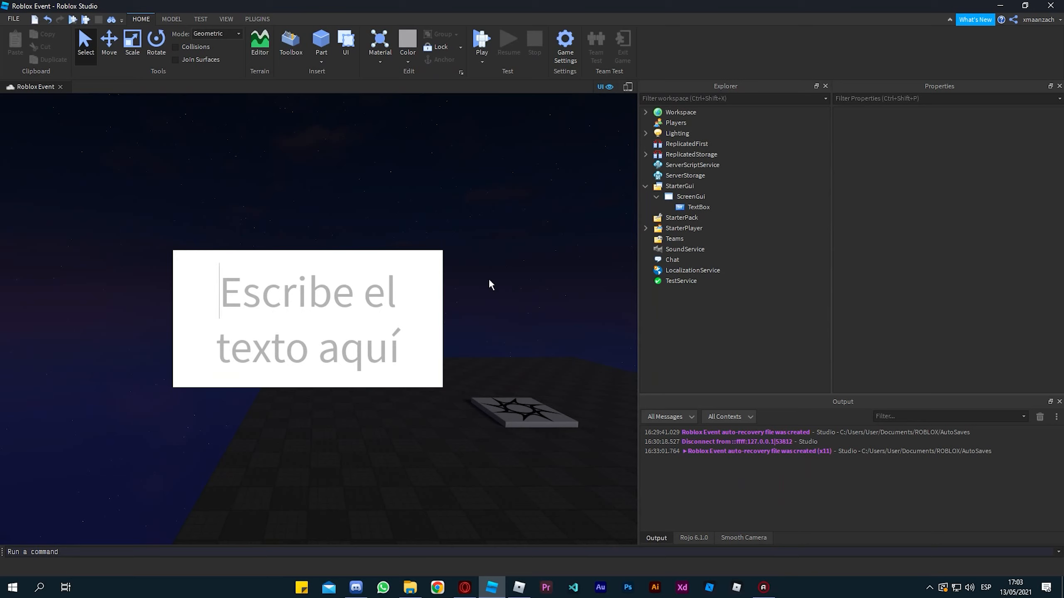
Disable ClearTextOnFocus on the TextBox and enter "hola" directly in it on the canvas.
click(701, 207)
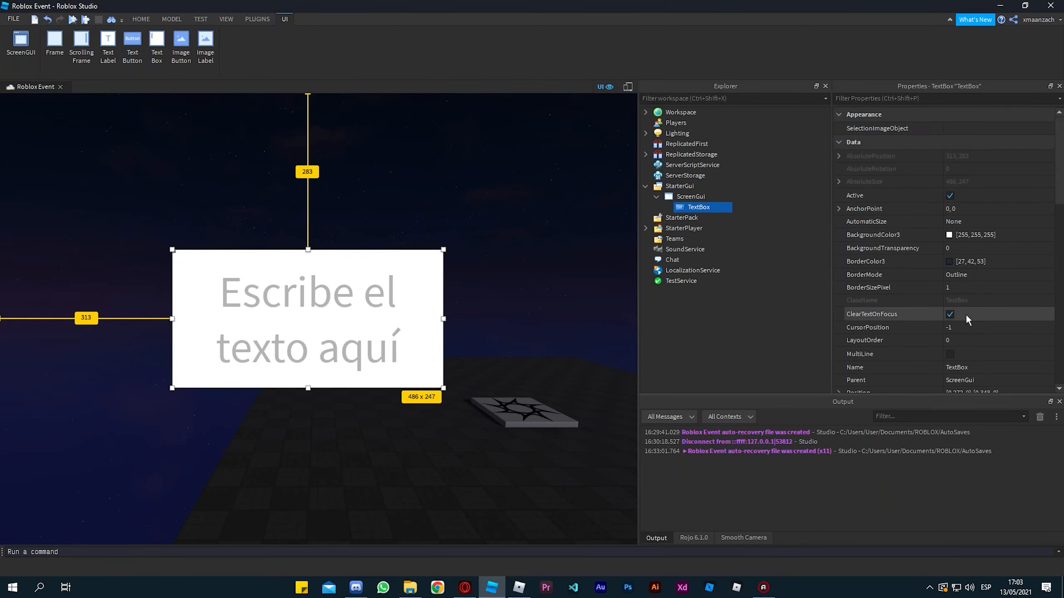
click(950, 314)
click(323, 299)
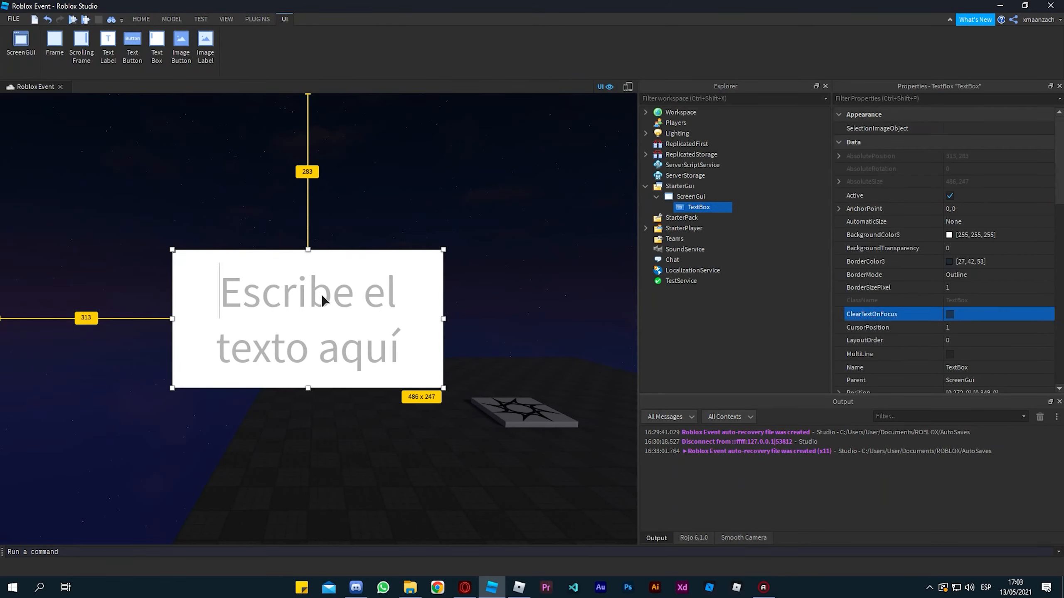
text(hola)
click(475, 251)
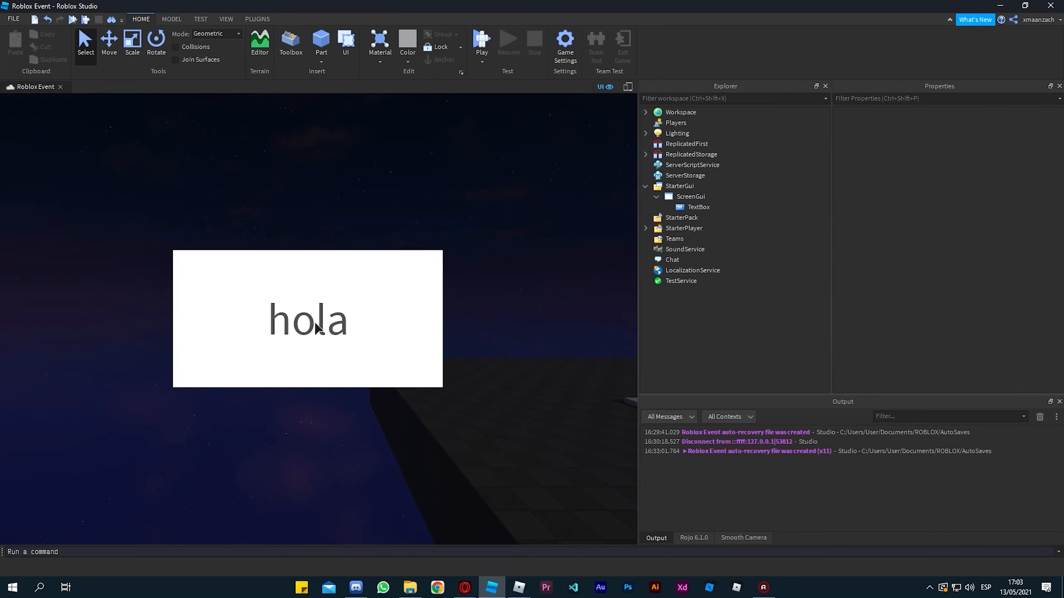
Refocus the TextBox and select its text to check how it behaves with ClearTextOnFocus off.
click(258, 329)
click(315, 331)
drag(336, 330, 273, 328)
double_click(329, 331)
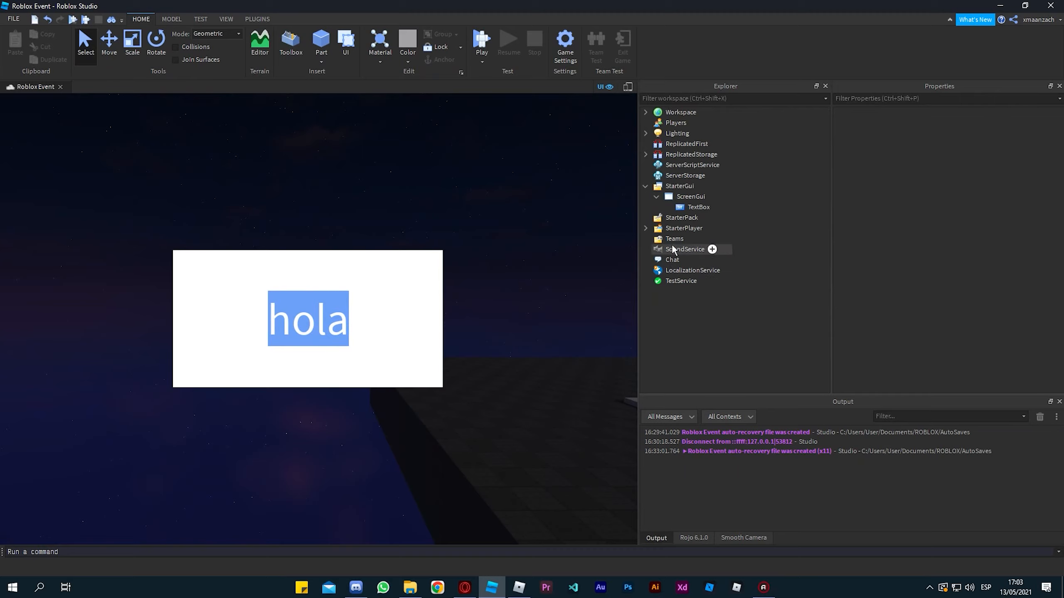
click(334, 328)
click(368, 312)
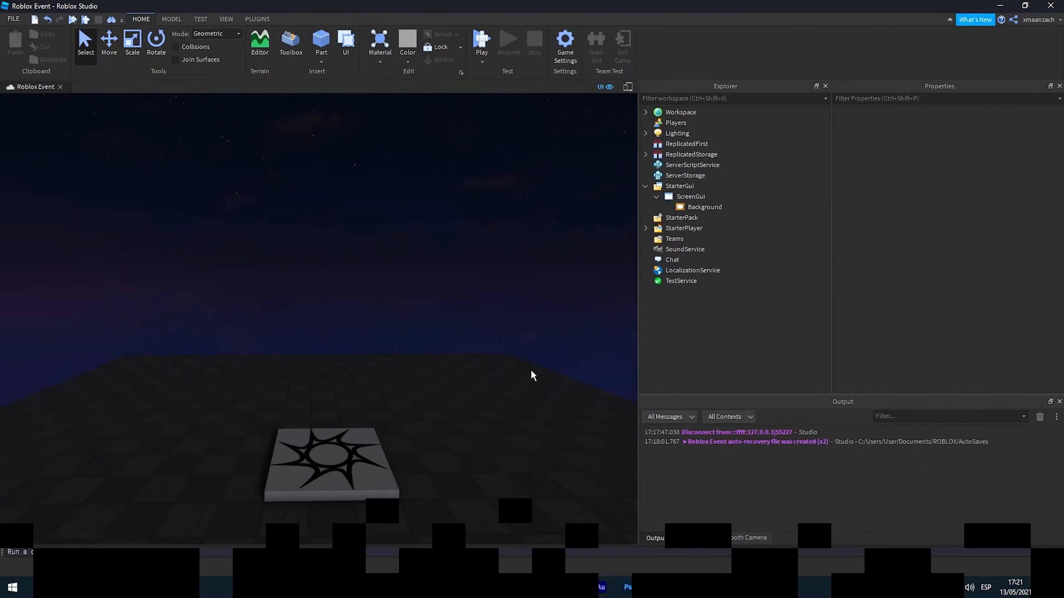
Turn on the Visible property of the Background frame inside the ScreenGui.
click(697, 196)
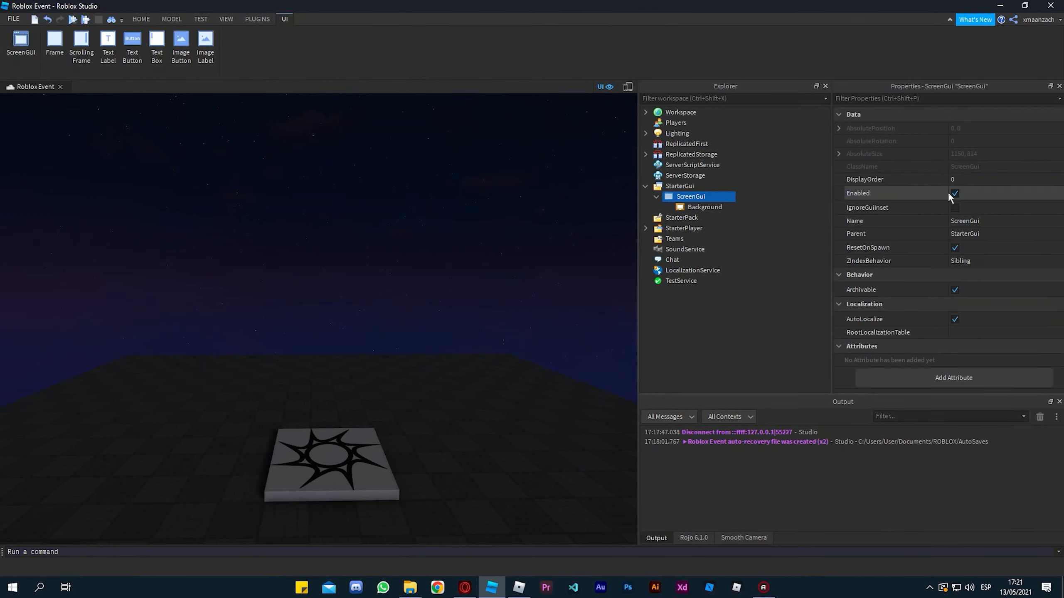
click(702, 207)
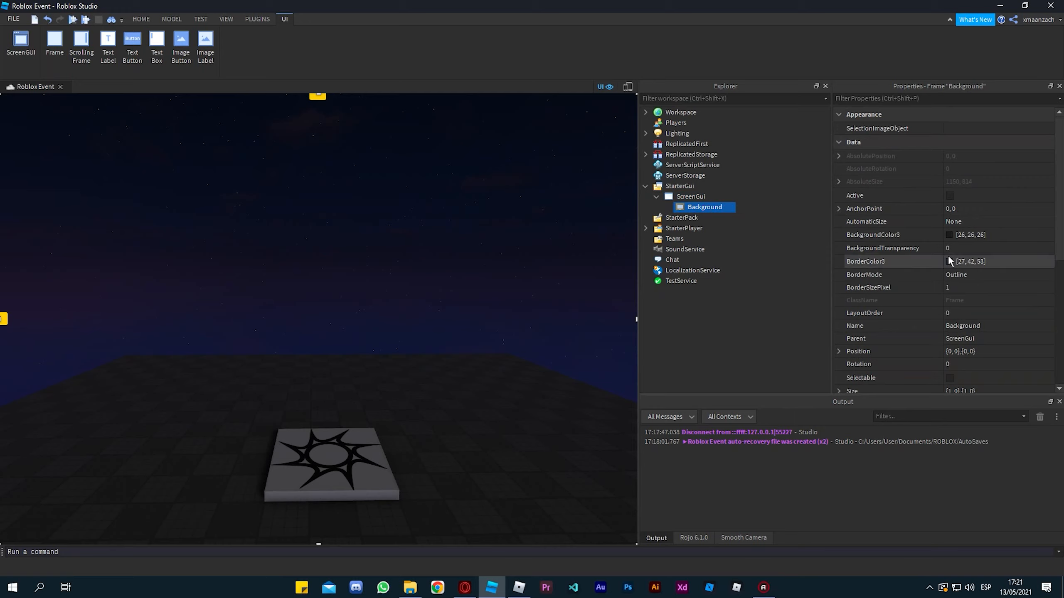
scroll(947, 254, down, 3)
click(950, 310)
Toggle the ScreenGui's Enabled property off and back on.
click(692, 196)
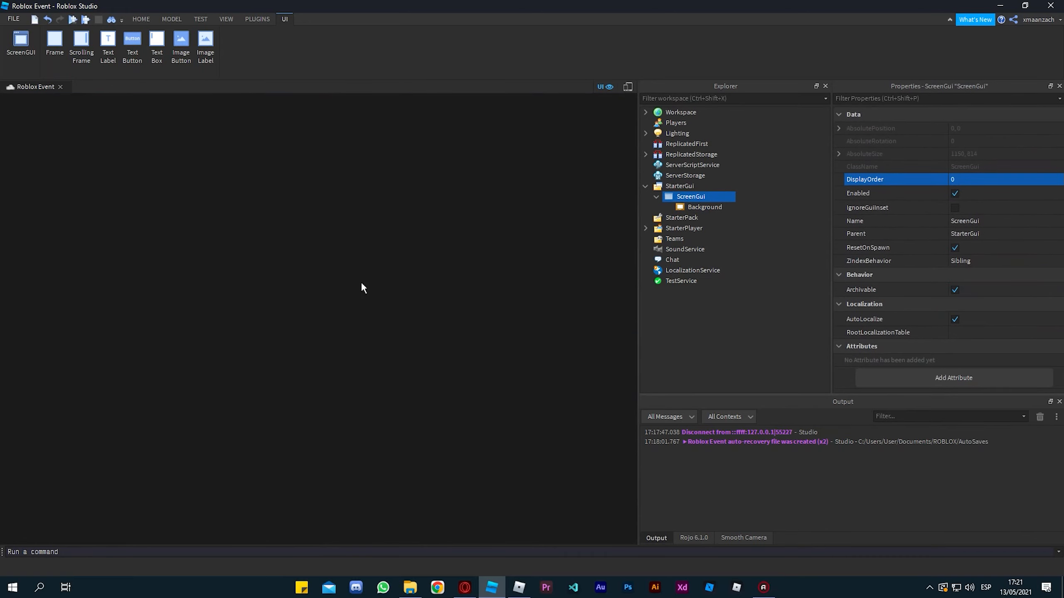
click(992, 192)
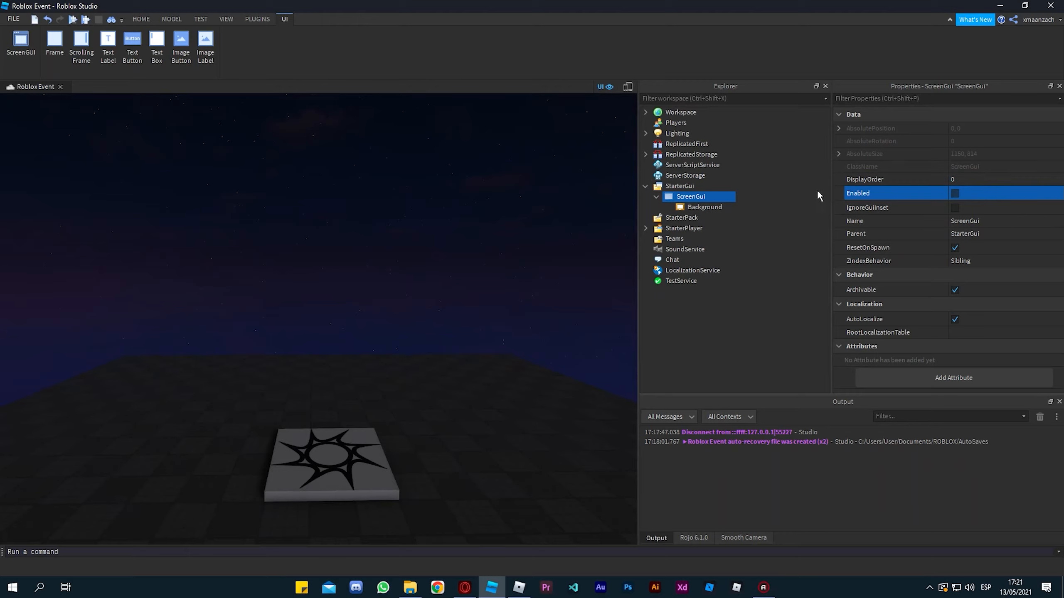
click(964, 194)
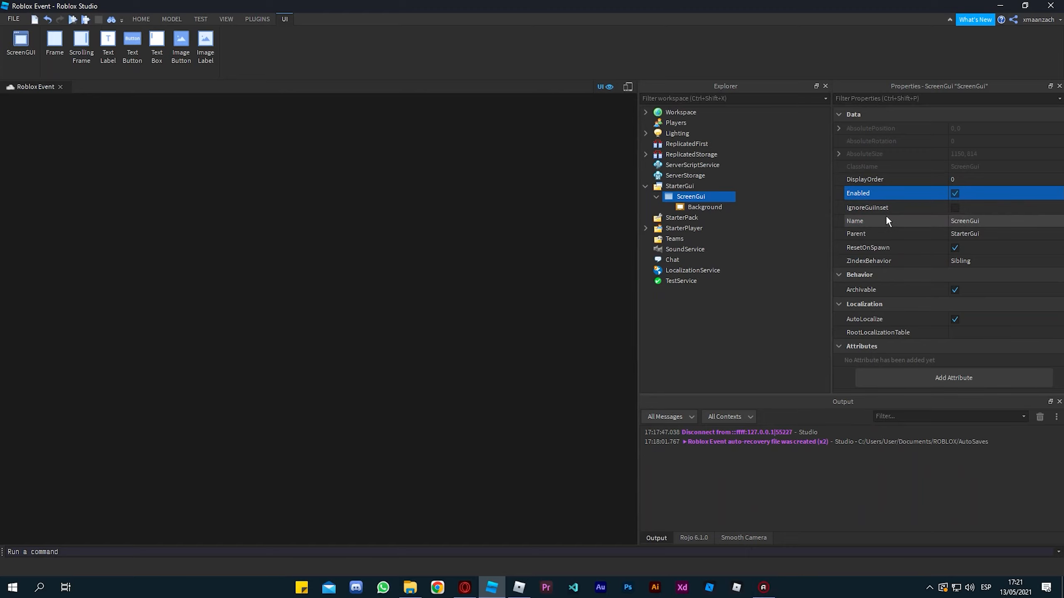
Run a playtest and enable IgnoreGuiInset on the ScreenGui inside the local player's PlayerGui.
click(85, 18)
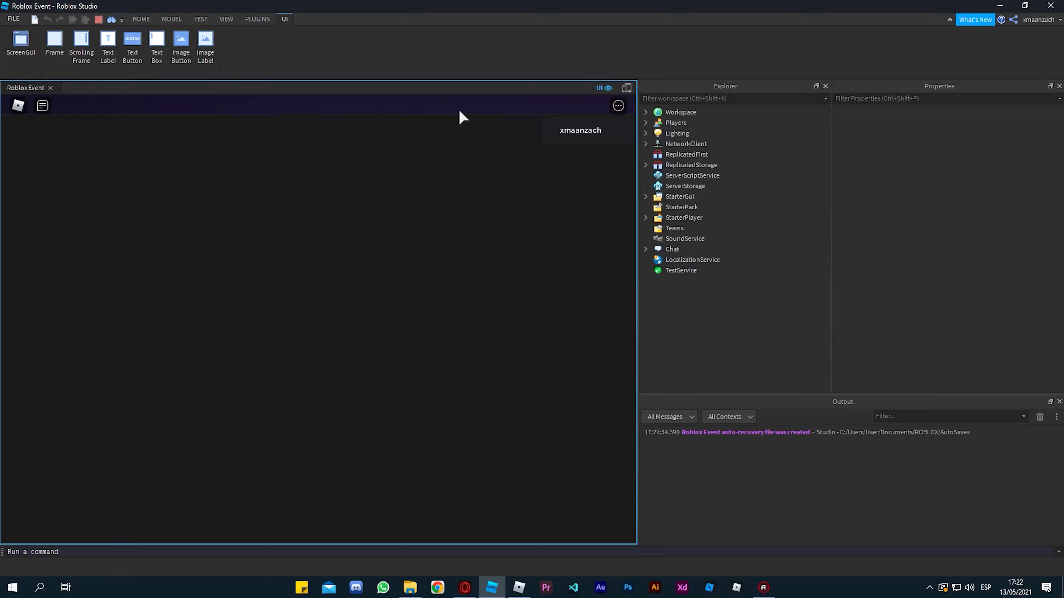
click(645, 122)
click(656, 133)
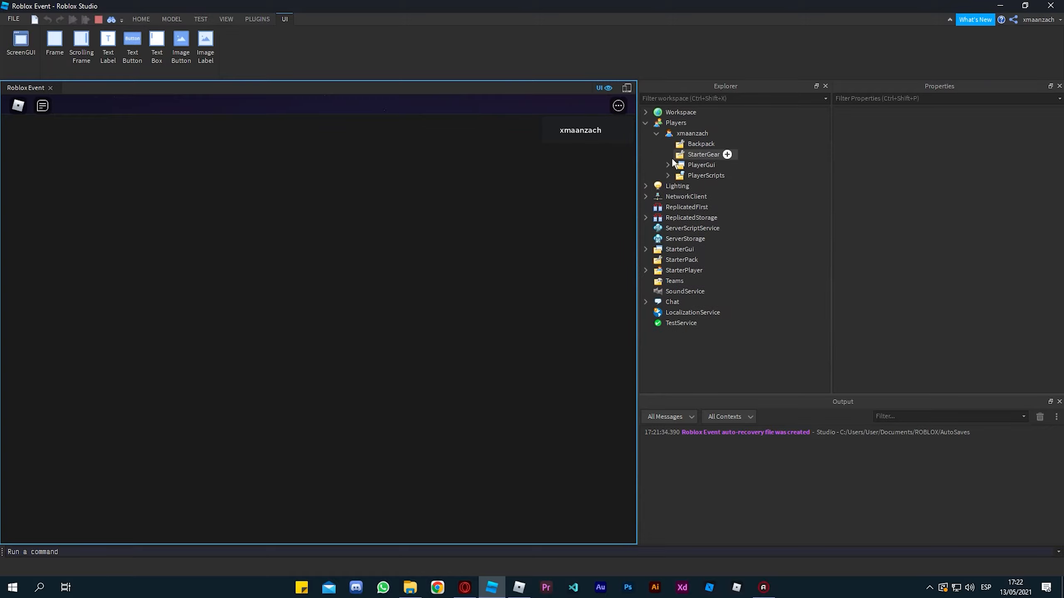
click(667, 165)
click(708, 207)
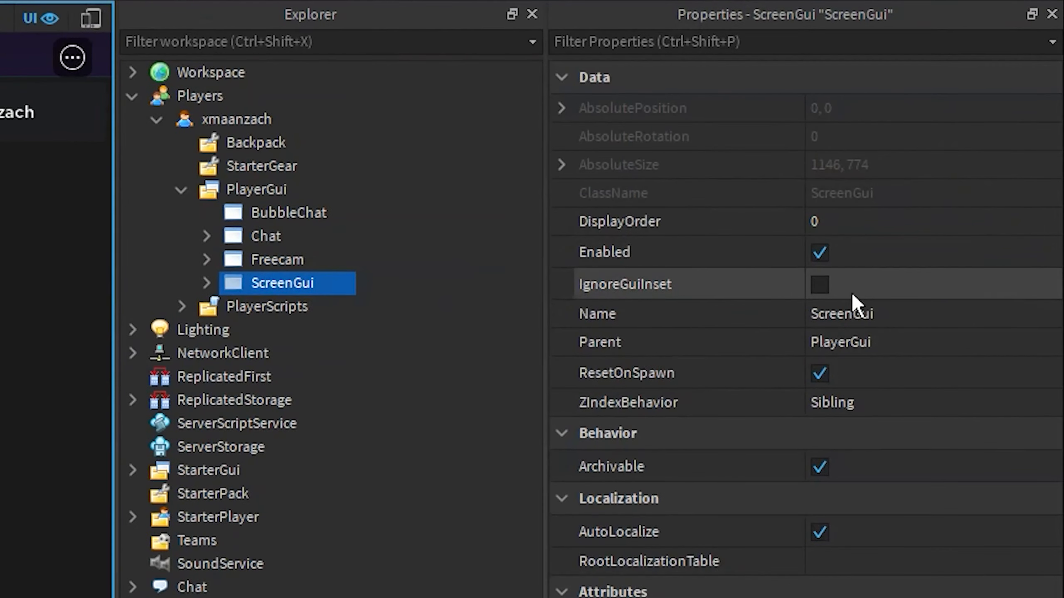
click(821, 286)
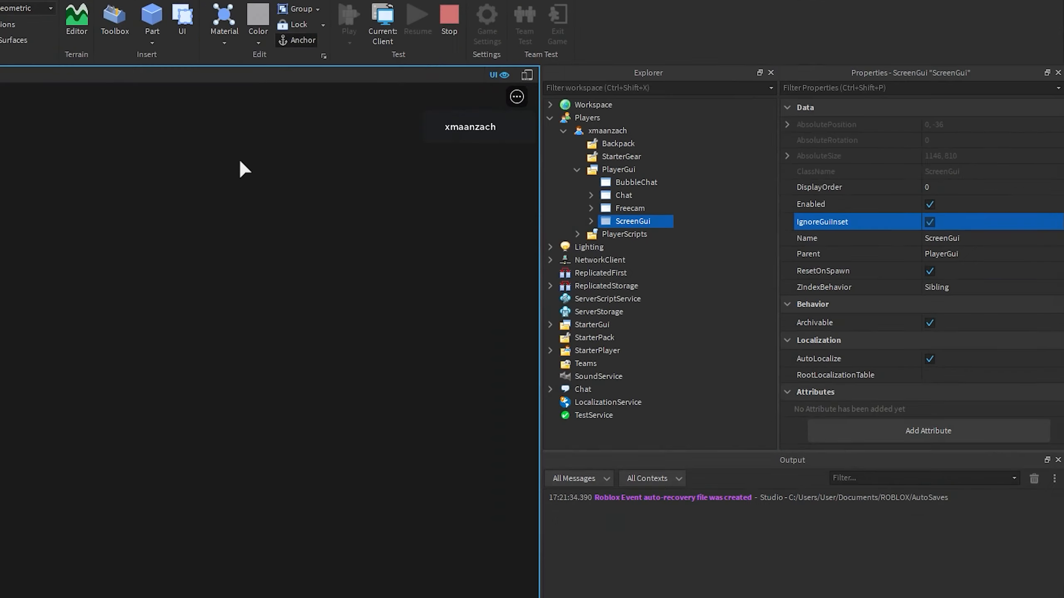
Disable ResetOnSpawn on the StarterGui's ScreenGui and set its ZIndexBehavior to Global.
click(679, 208)
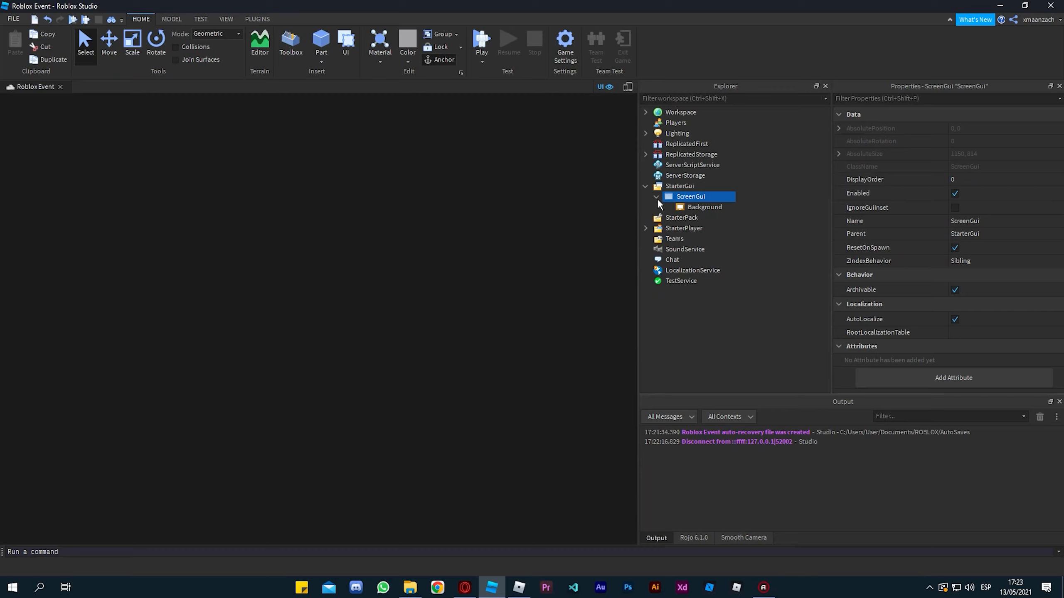
click(955, 248)
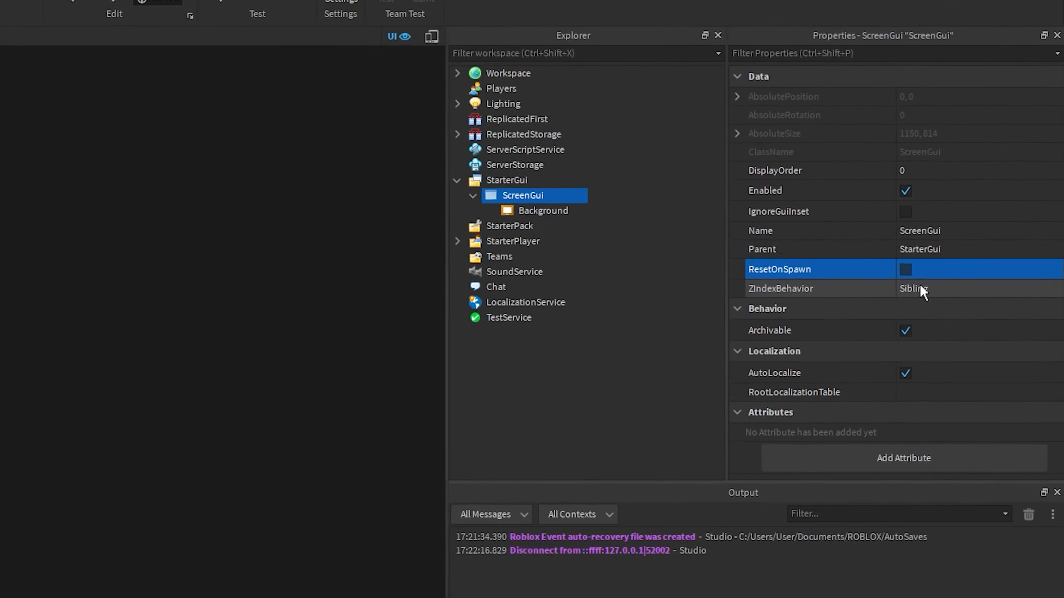
click(957, 260)
click(957, 261)
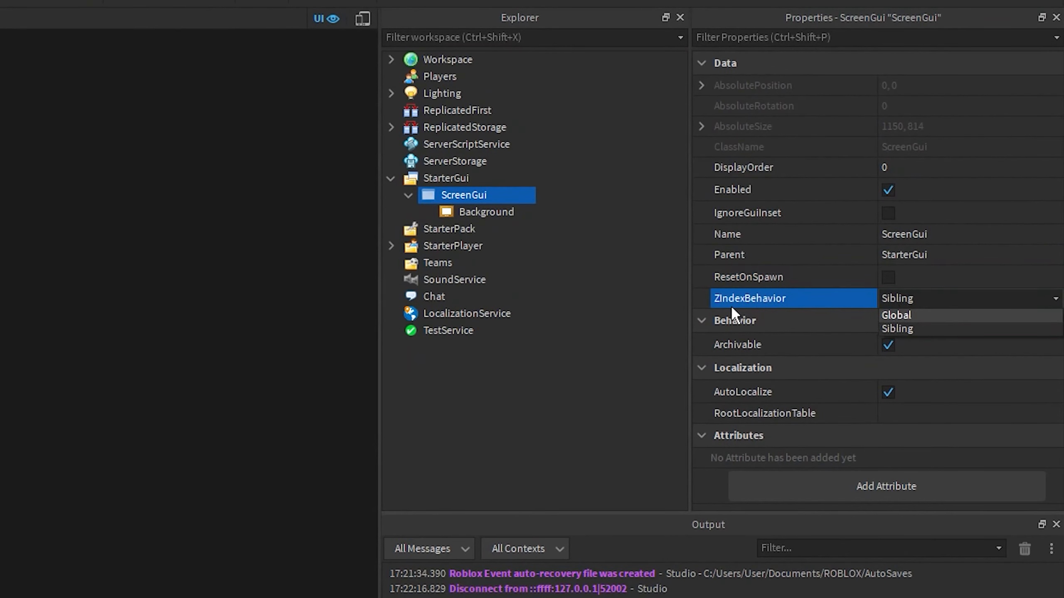
click(904, 314)
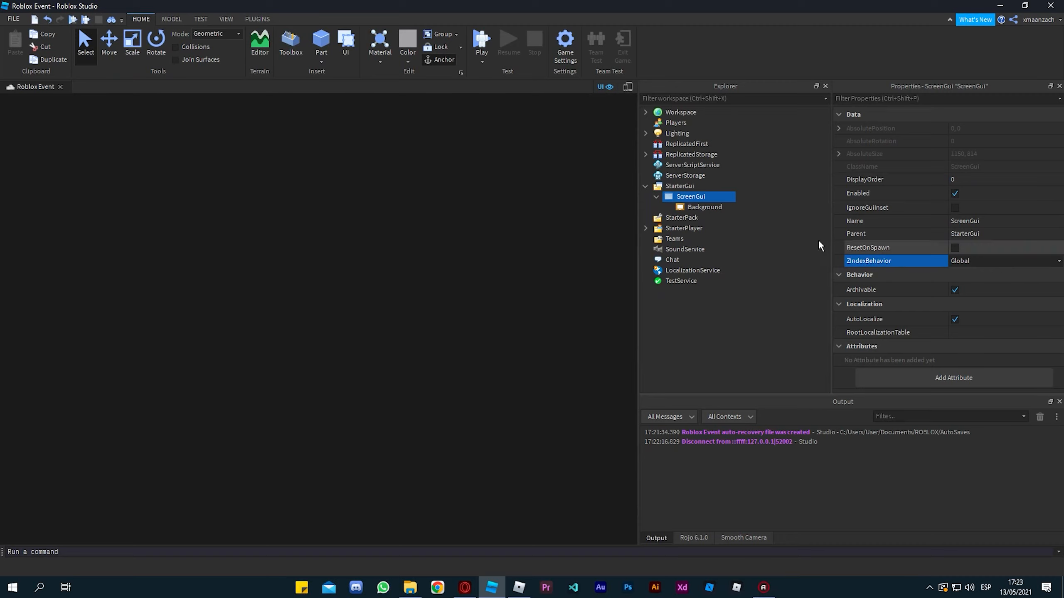
Examine the properties of the Background frame and the orange Frame, looking for ZIndex.
click(697, 206)
scroll(889, 246, down, 3)
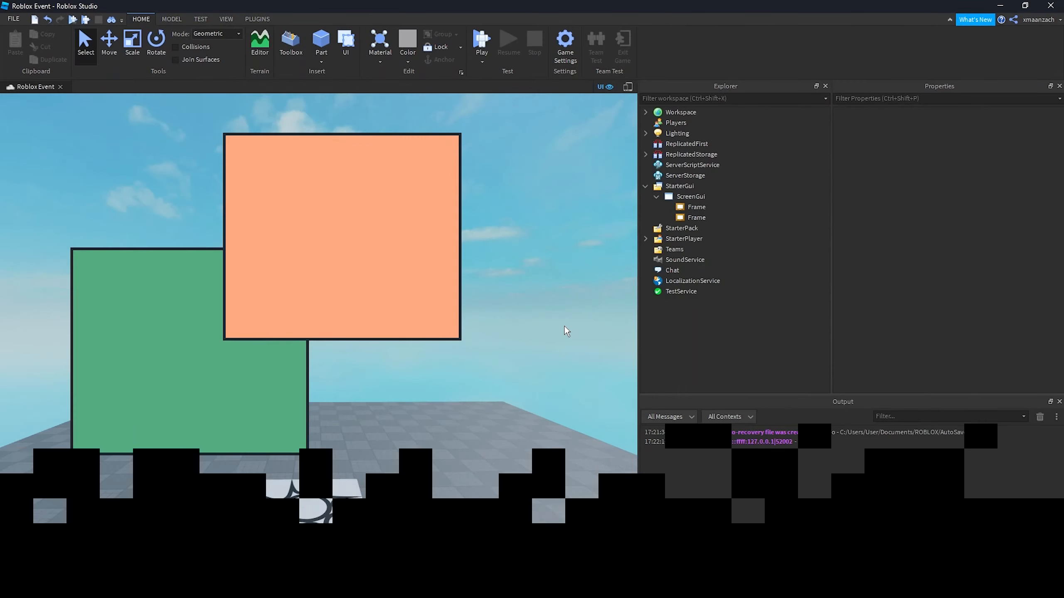
click(695, 217)
scroll(920, 301, down, 6)
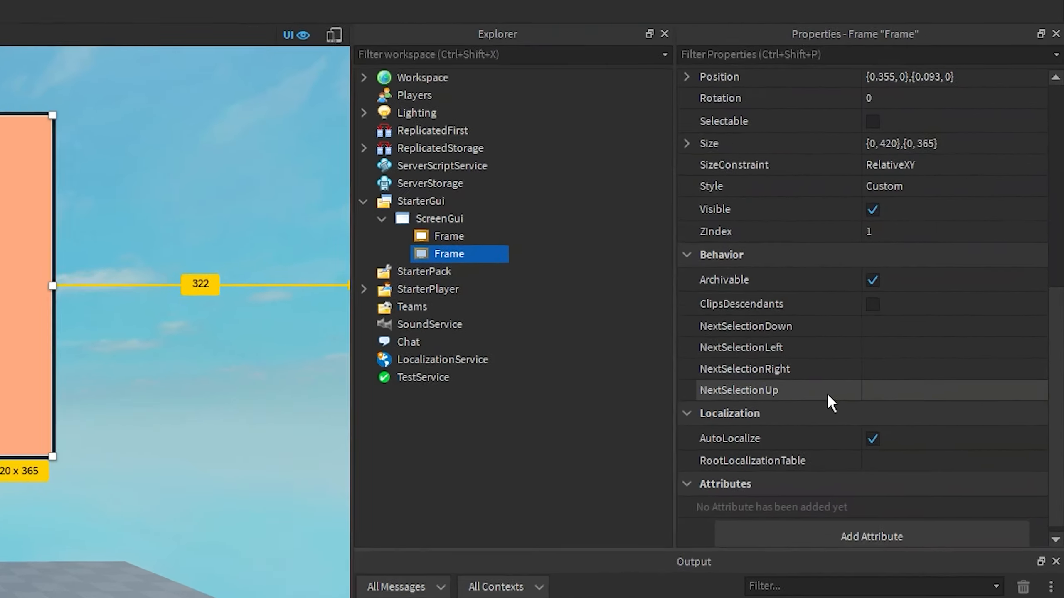
scroll(907, 279, up, 3)
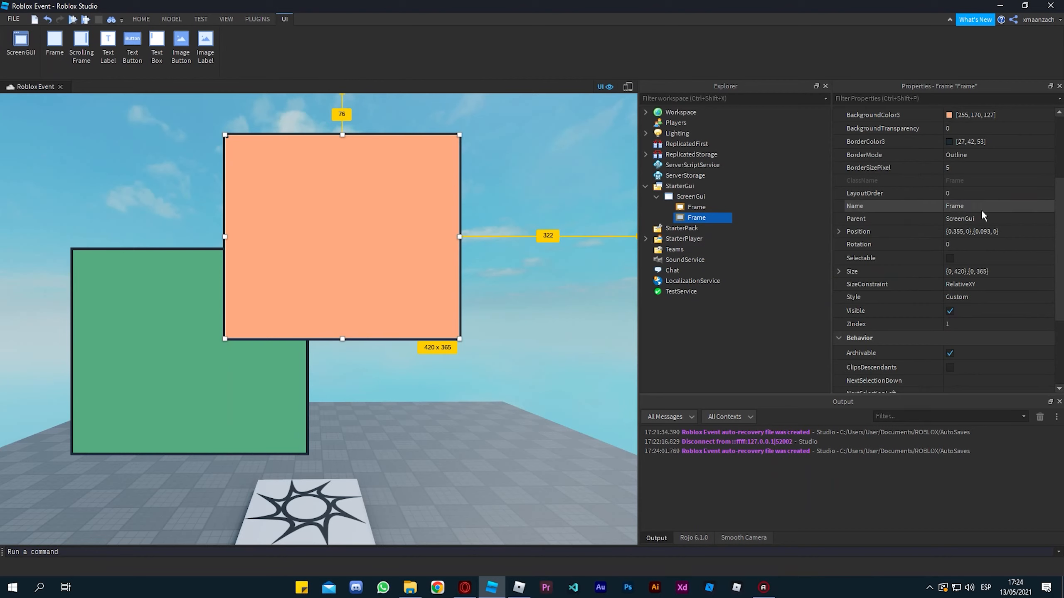
scroll(762, 288, up, 3)
scroll(771, 345, down, 2)
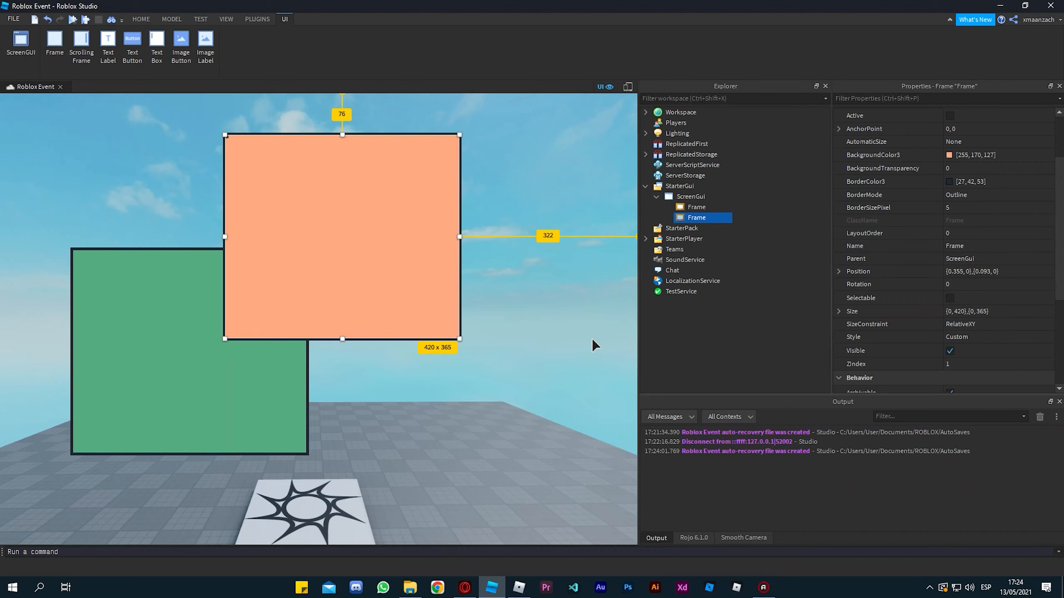
scroll(921, 302, down, 2)
Set the orange Frame's ZIndex to 0 and deselect it to compare the overlap.
click(928, 284)
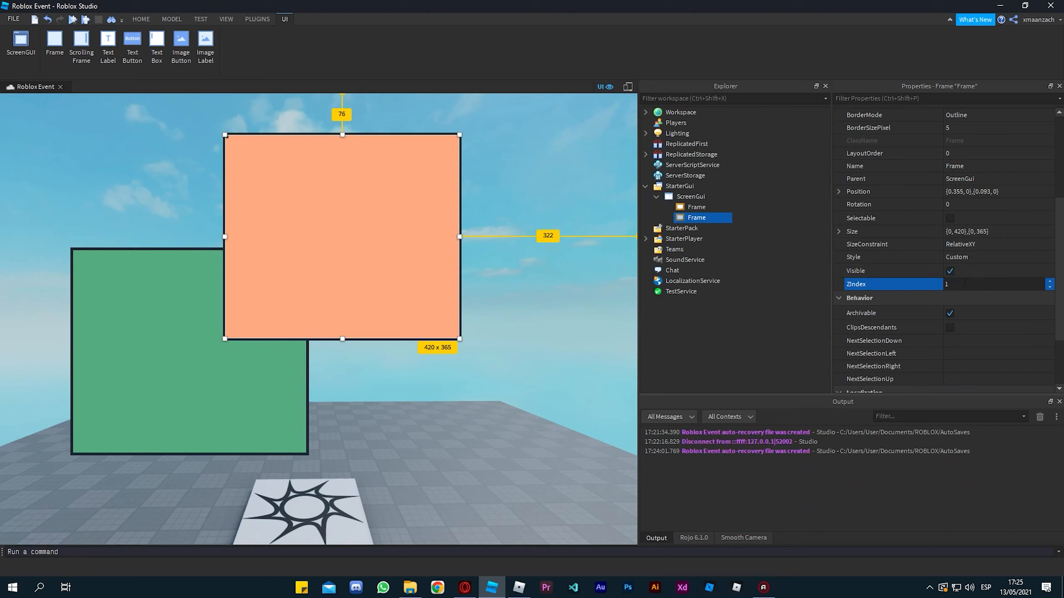
key(BackSpace)
text(0)
key(Return)
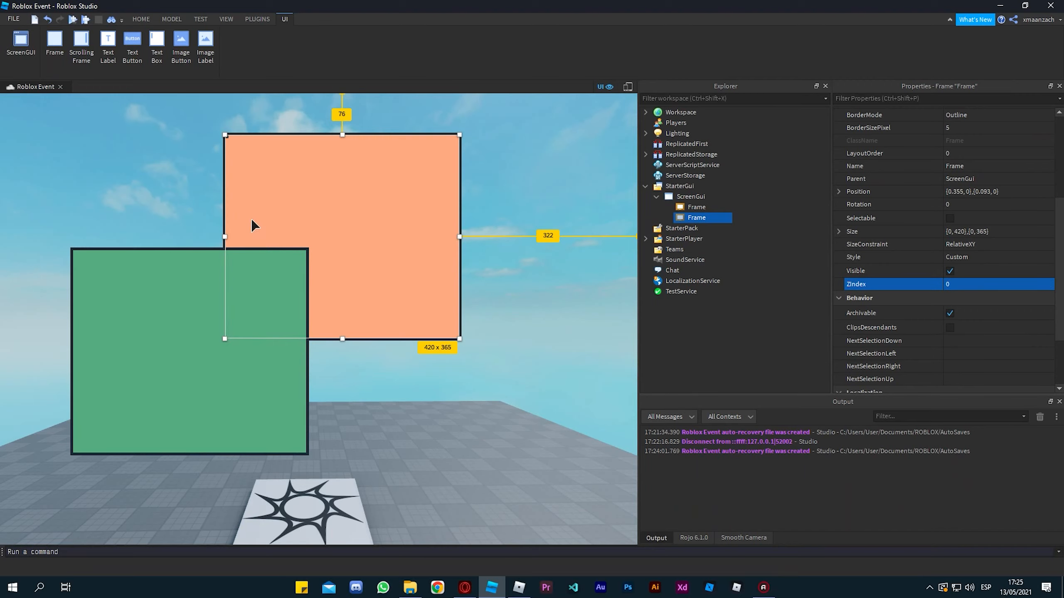
click(208, 198)
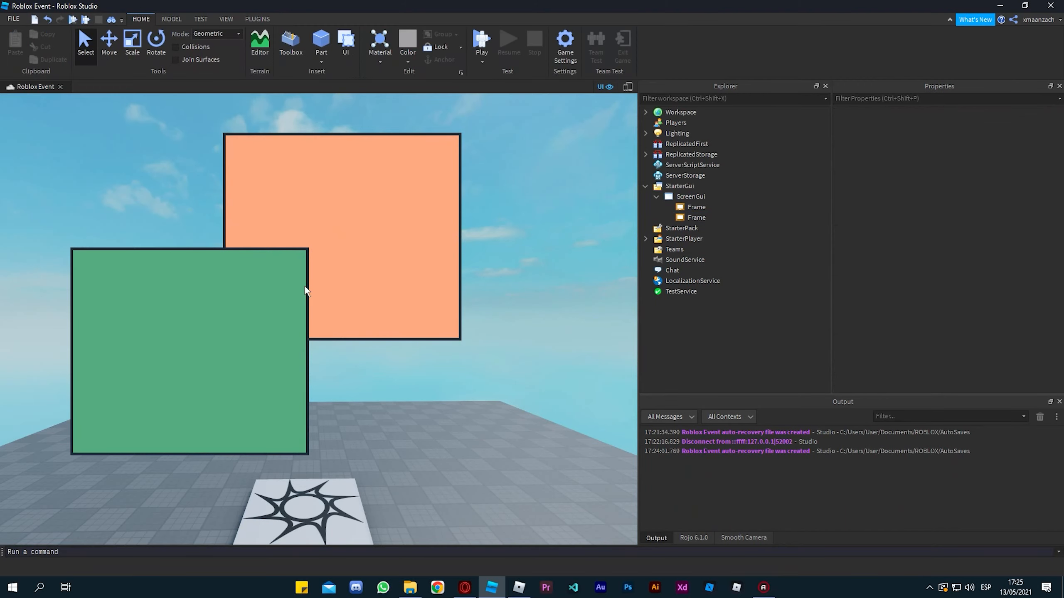
Set the orange Frame's ZIndex back to 1.
click(696, 207)
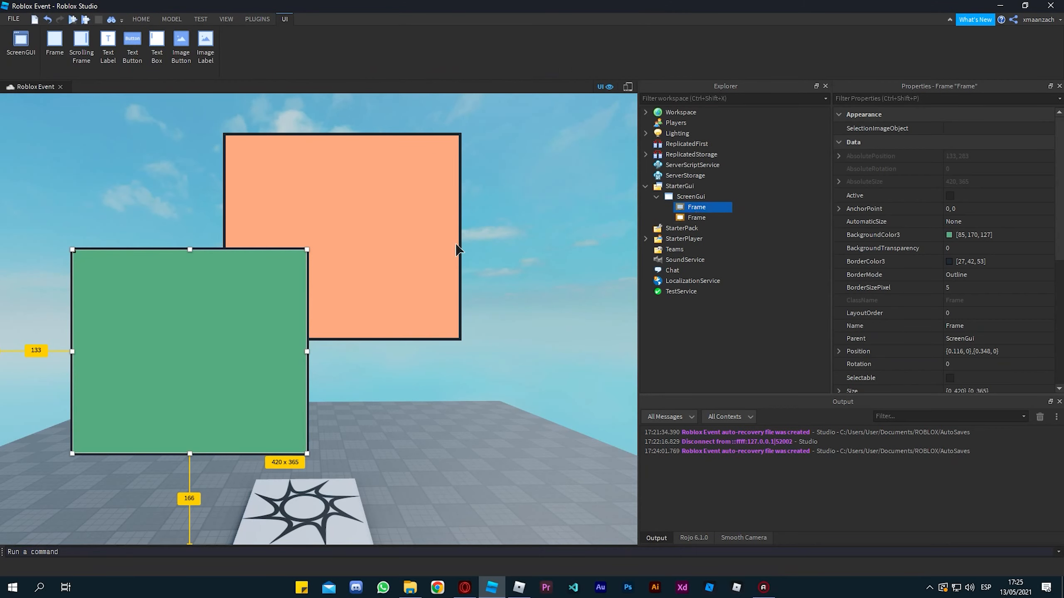
click(697, 218)
scroll(921, 284, down, 3)
click(965, 323)
text(1)
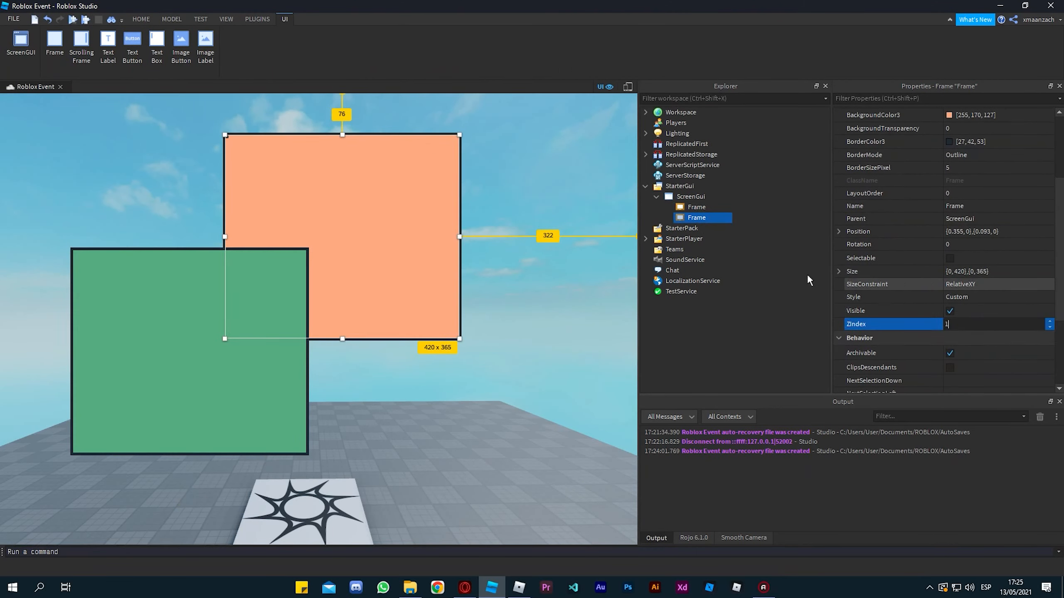
key(Return)
right_drag(562, 225, 563, 222)
Set the green Frame's ZIndex to 2 and deselect it.
click(699, 208)
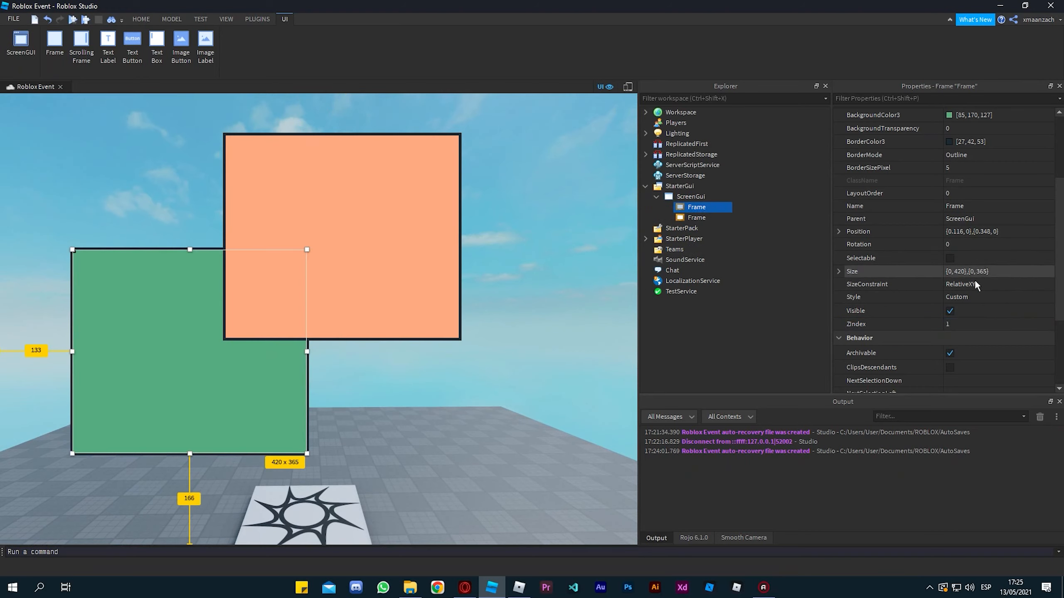
click(967, 325)
text(2)
key(Return)
click(551, 247)
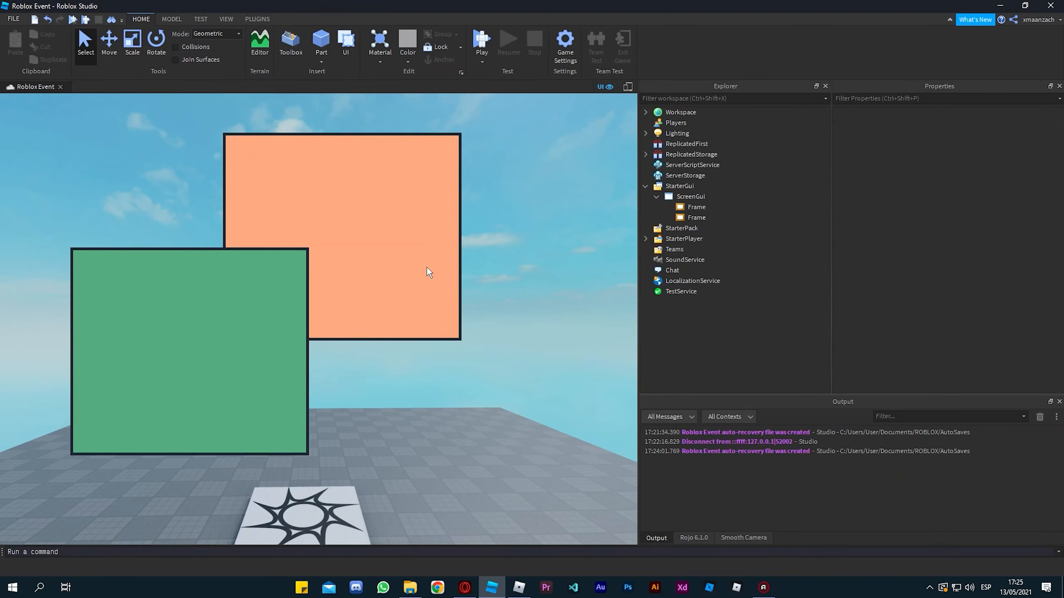
Select the orange Frame and bring its ZIndex property into view.
click(696, 217)
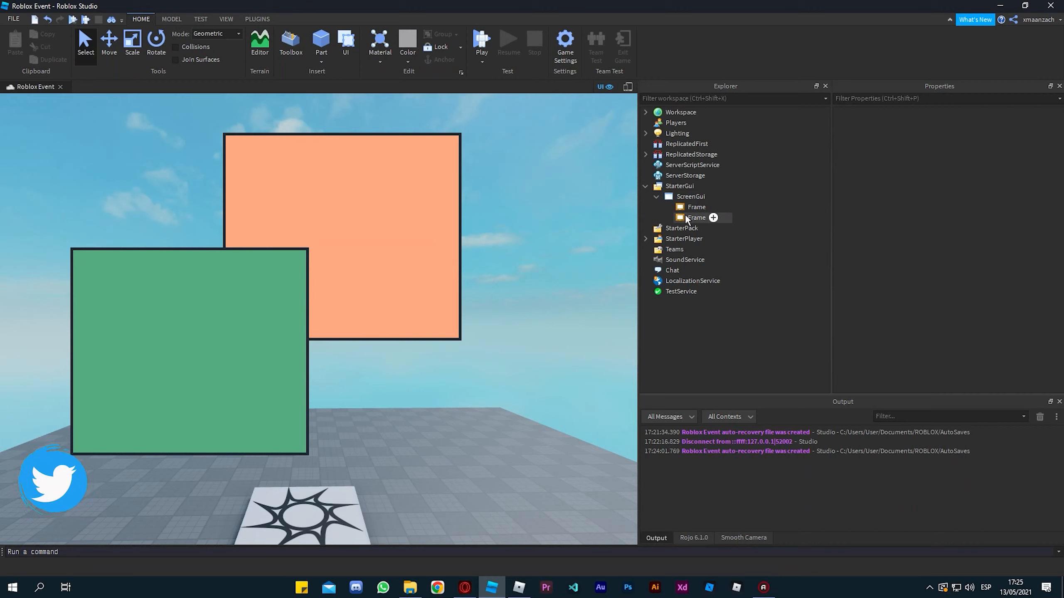
scroll(963, 307, down, 5)
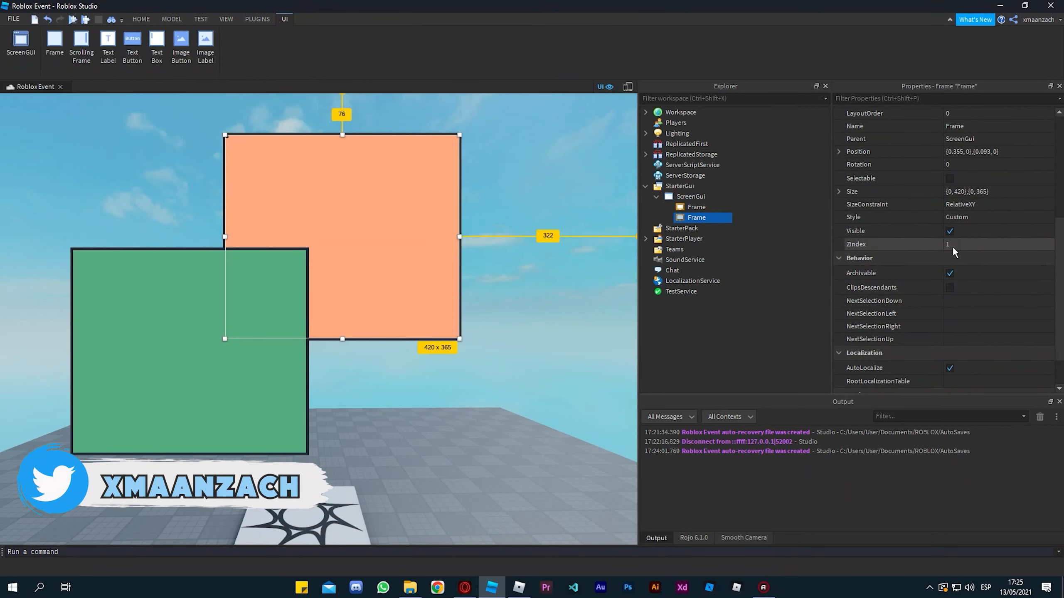